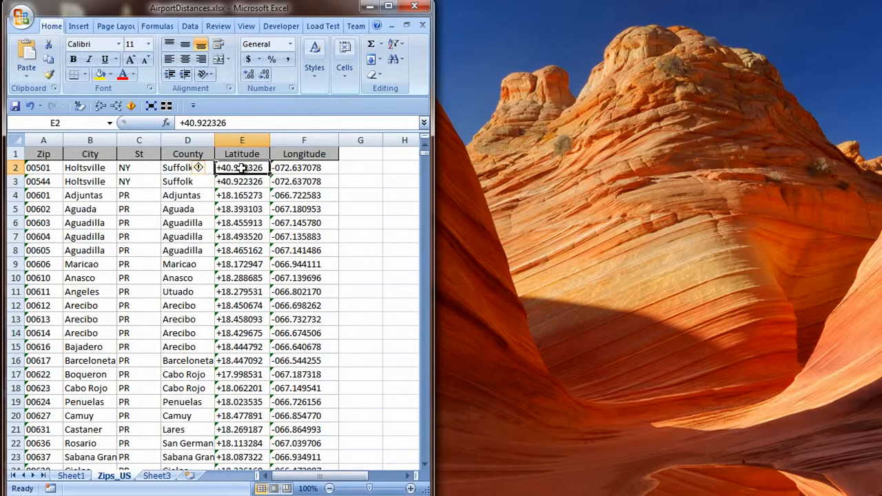
# Convert all the Latitude and Longitude values stored as text on the Zips_US sheet to numbers.
pyautogui.hotkey('shift', 'Right')
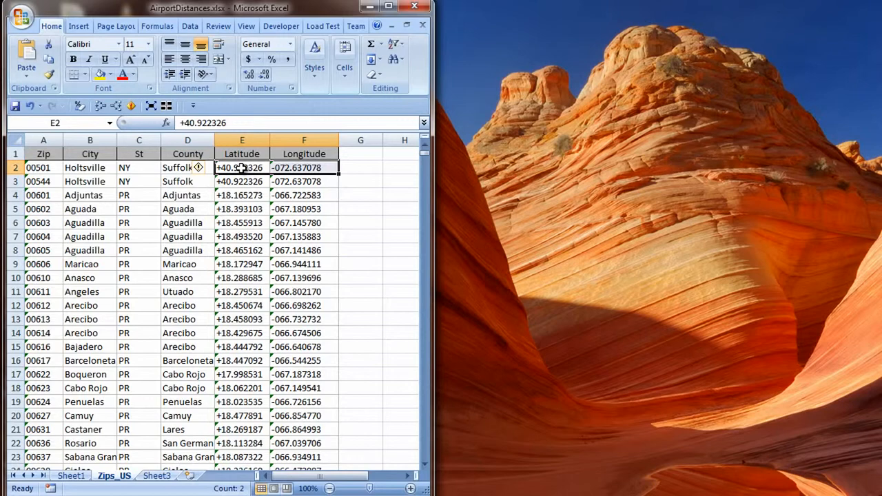
pyautogui.hotkey('ctrl', 'shift', 'Down')
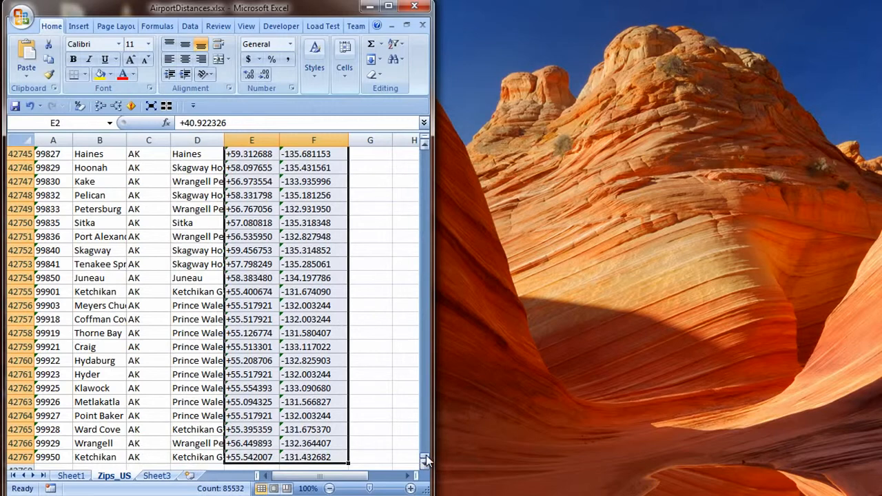
pyautogui.moveTo(425, 460); pyautogui.dragTo(198, 178)
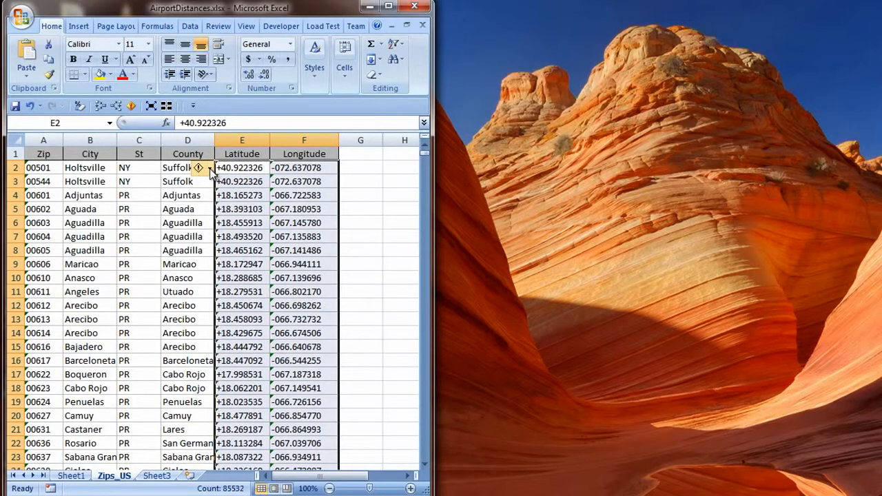
pyautogui.click(209, 170)
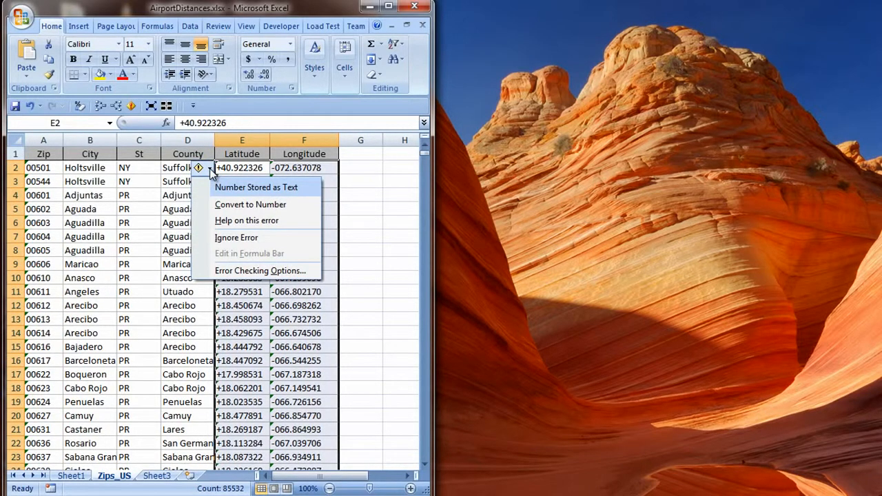
pyautogui.click(246, 206)
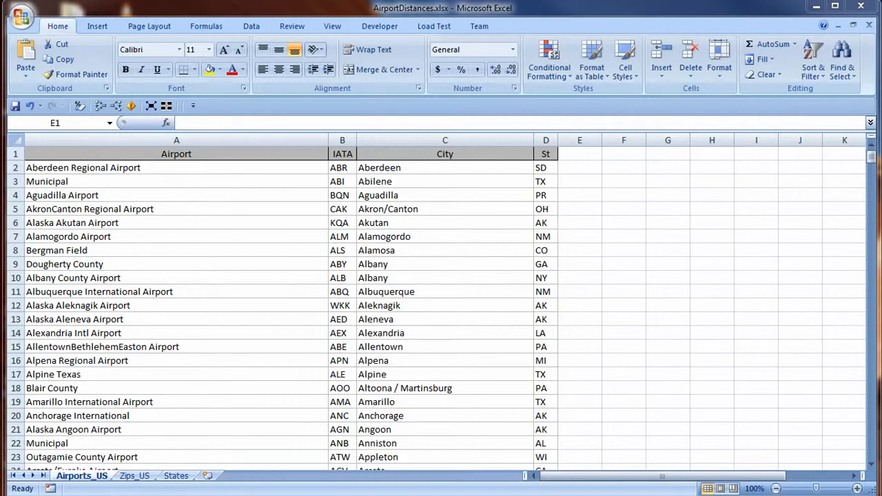
# Add a "Zip" column header in cell E1 of the Airports_US sheet.
pyautogui.click(586, 152)
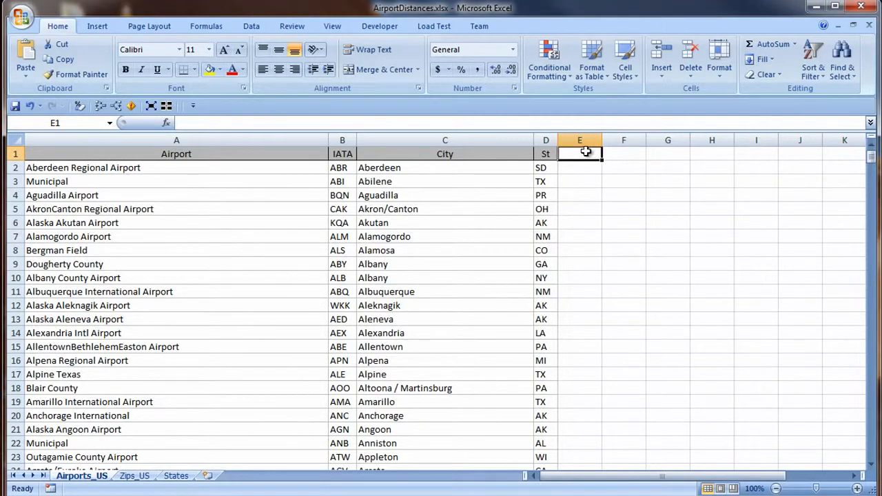
pyautogui.write('Zip')
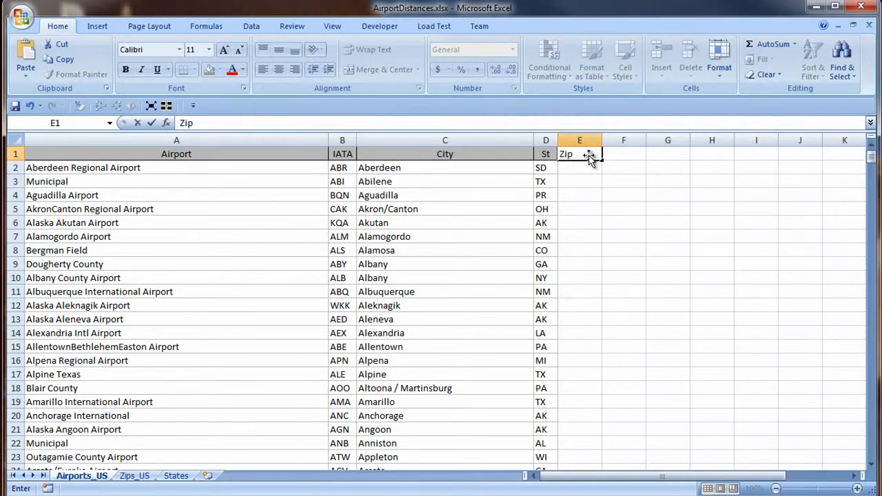
pyautogui.press('Return')
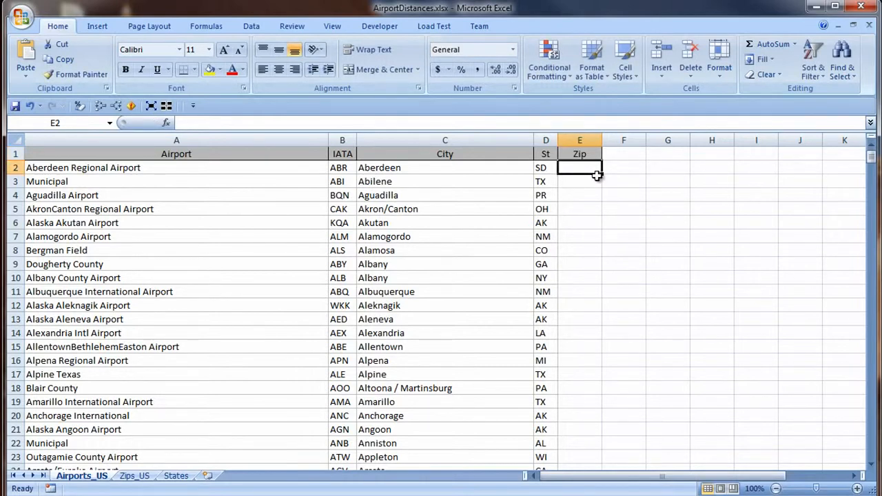
# Start a VLOOKUP in cell E2 of Airports_US with the state and city combined, D2 & C2, as the lookup value.
pyautogui.write('=VL')
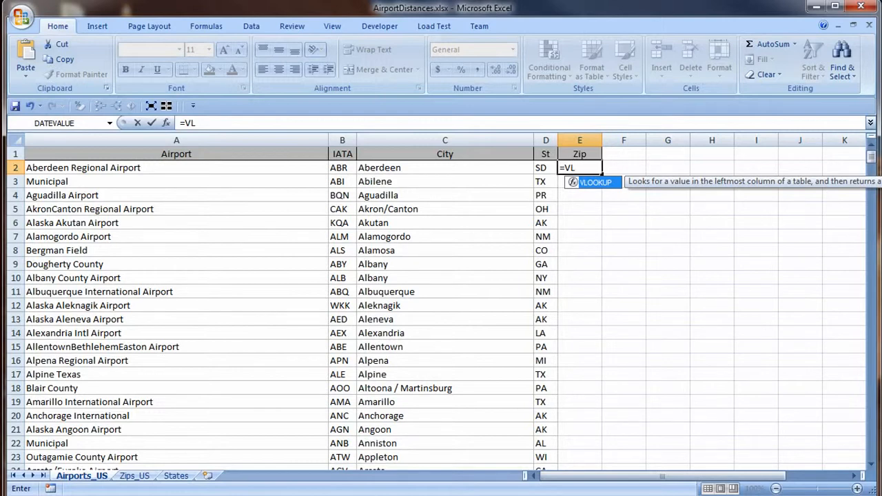
pyautogui.press('Tab')
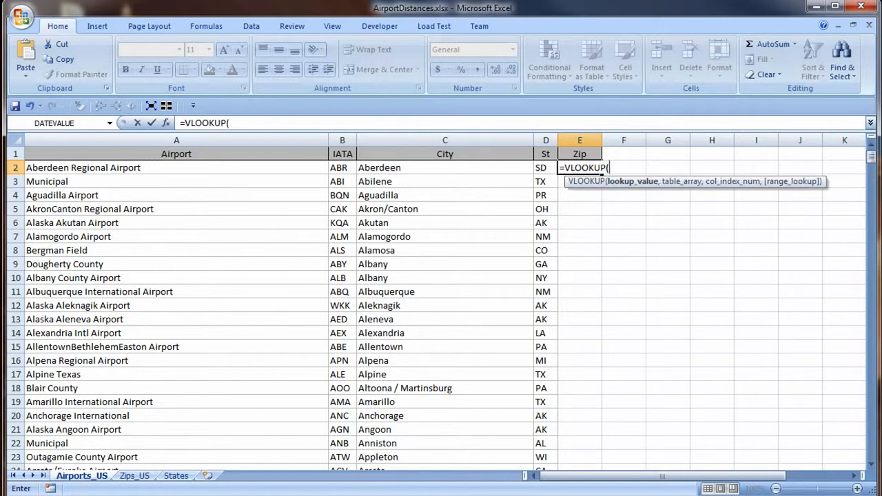
pyautogui.click(167, 124)
pyautogui.moveTo(525, 199); pyautogui.dragTo(480, 213)
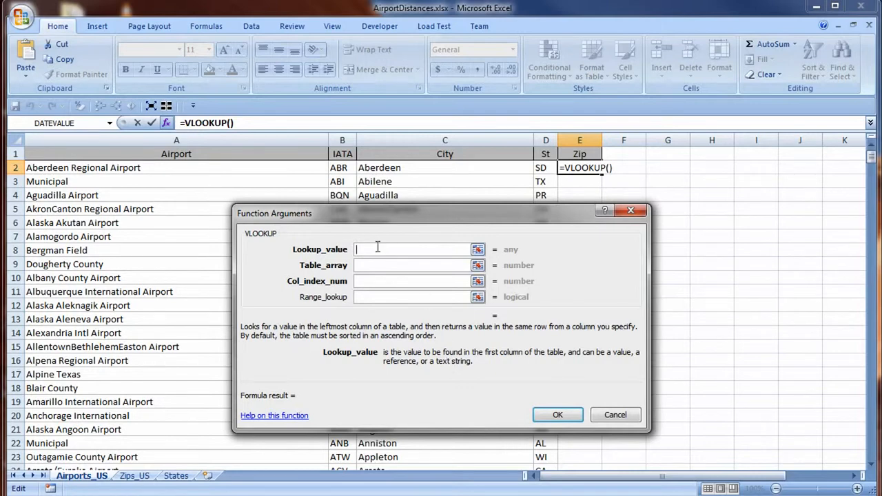
pyautogui.click(547, 168)
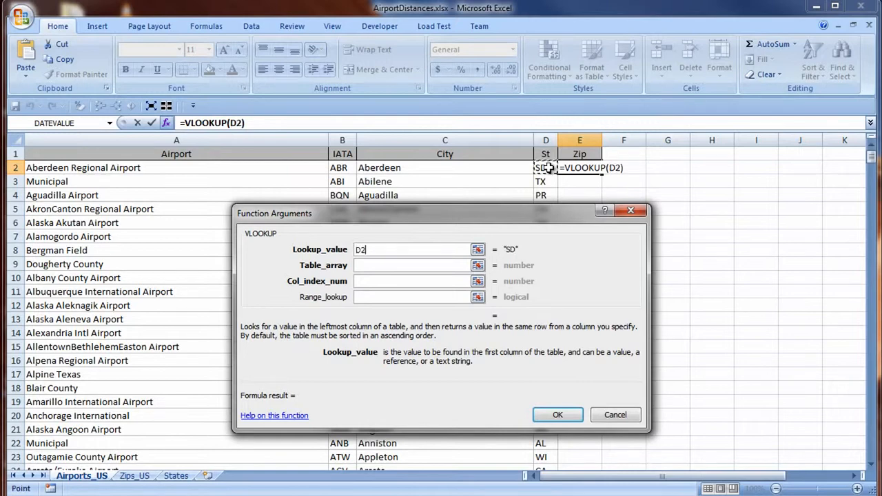
pyautogui.click(417, 249)
pyautogui.write('&')
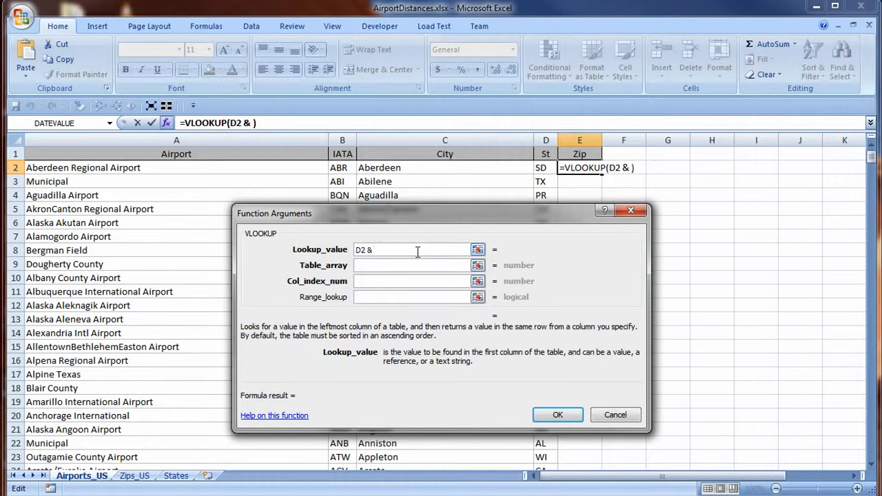
pyautogui.click(448, 168)
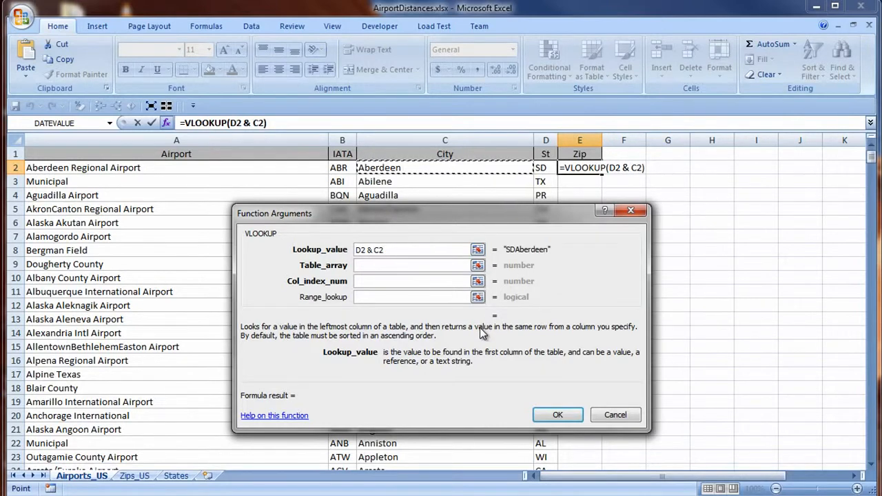
# Complete the VLOOKUP in E2 with the table array Zips_US!A2:G42767 and column index 2.
pyautogui.press('Tab')
pyautogui.click(144, 480)
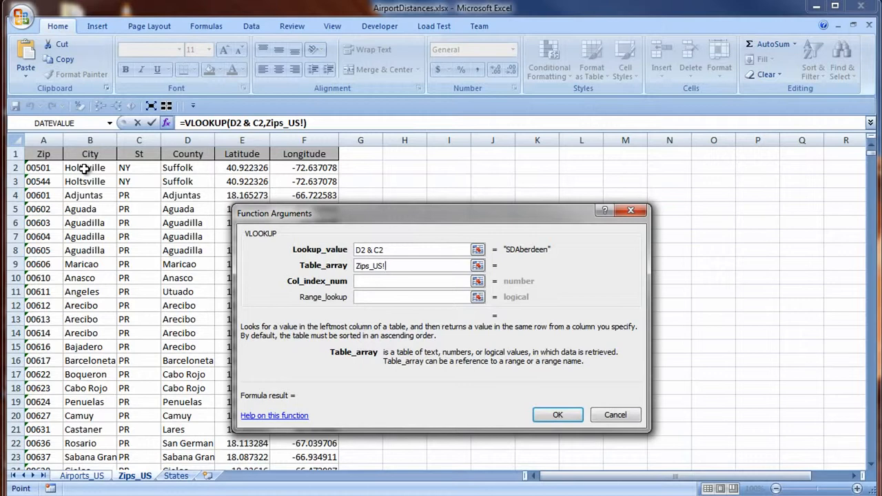
pyautogui.click(44, 169)
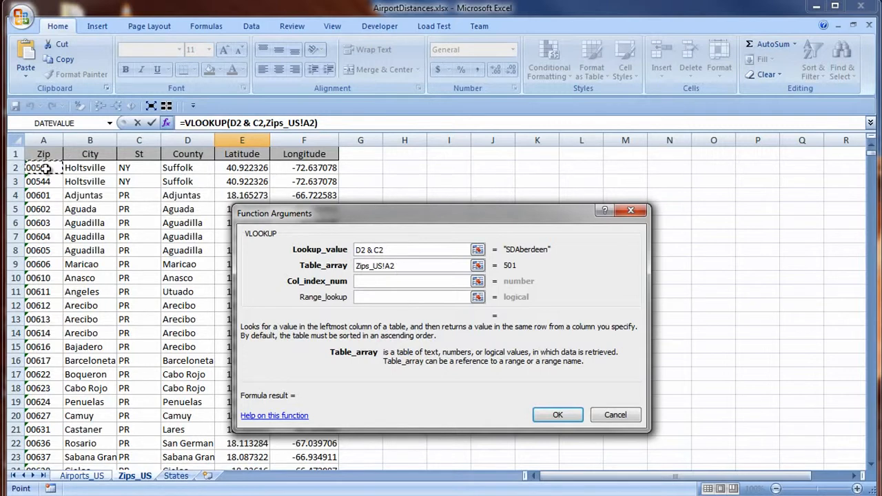
pyautogui.keyDown('shift'); pyautogui.click(371, 168); pyautogui.keyUp('shift')
pyautogui.hotkey('ctrl', 'shift', 'Down')
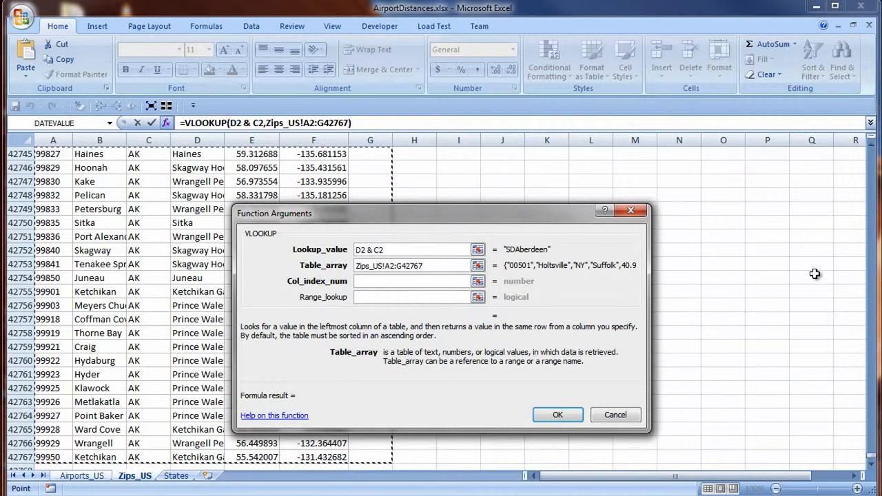
pyautogui.click(387, 281)
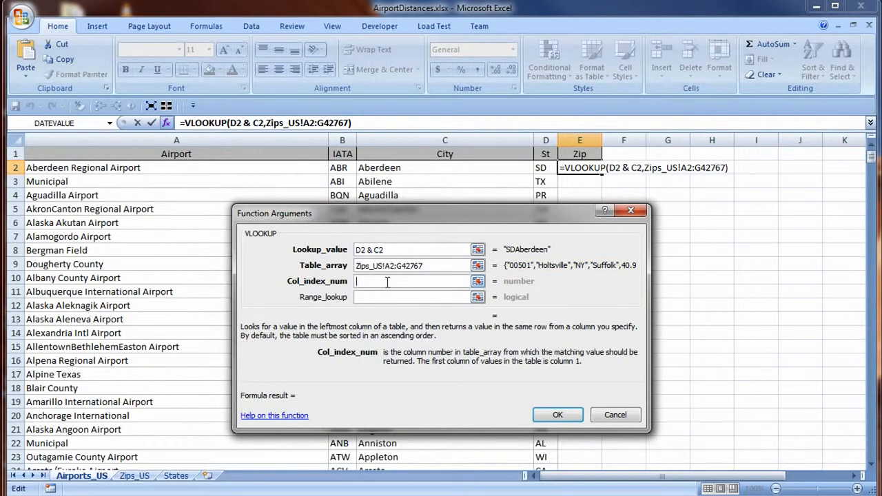
pyautogui.write('2')
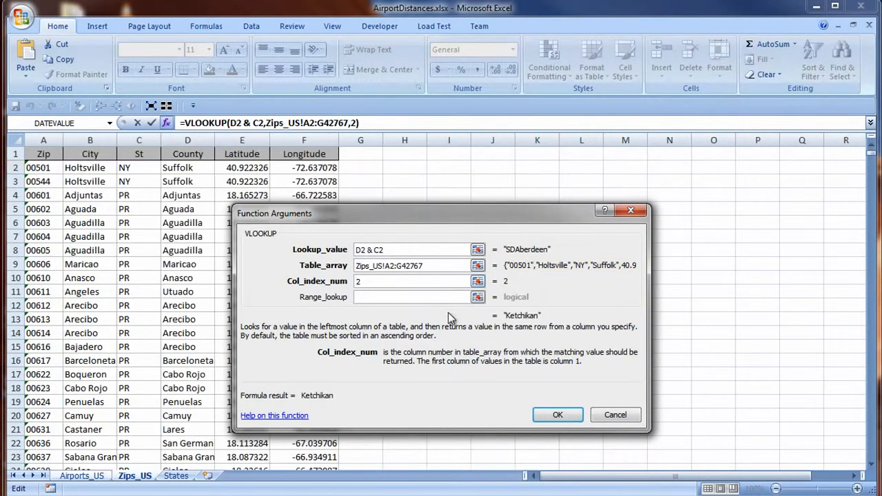
pyautogui.click(566, 420)
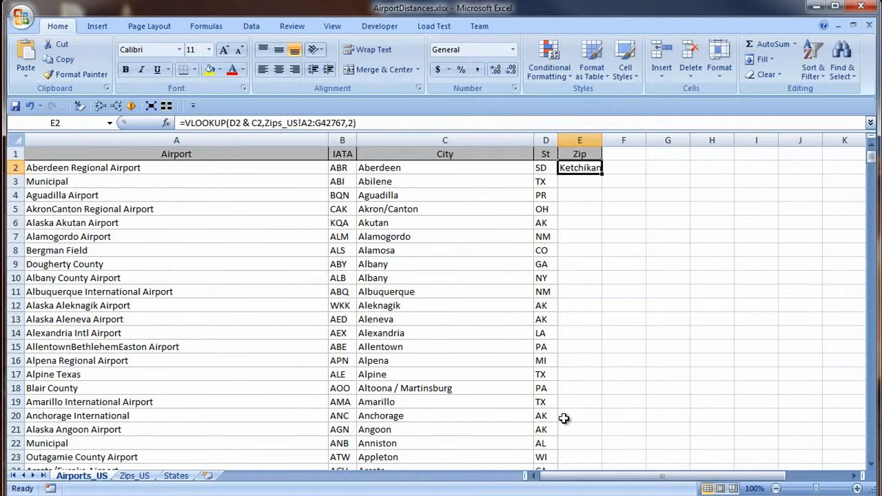
# Insert a blank column before Zip on the Zips_US sheet and give it the header "StCity".
pyautogui.click(132, 476)
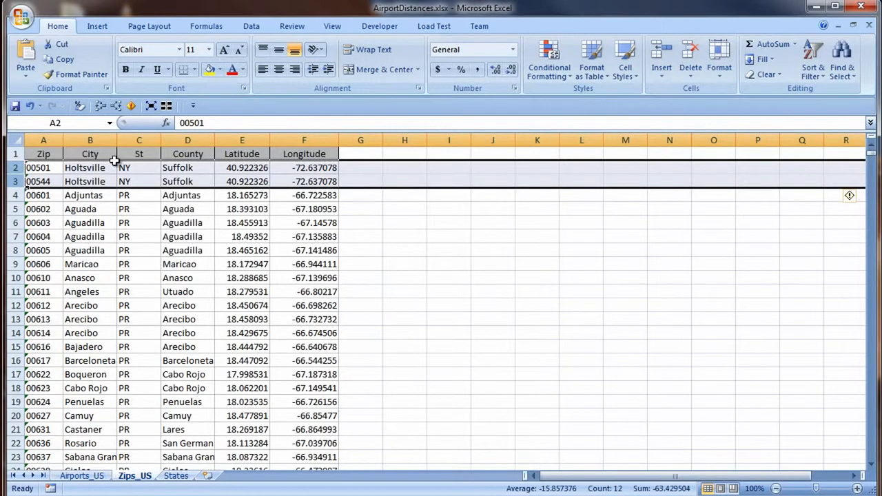
pyautogui.rightClick(46, 140)
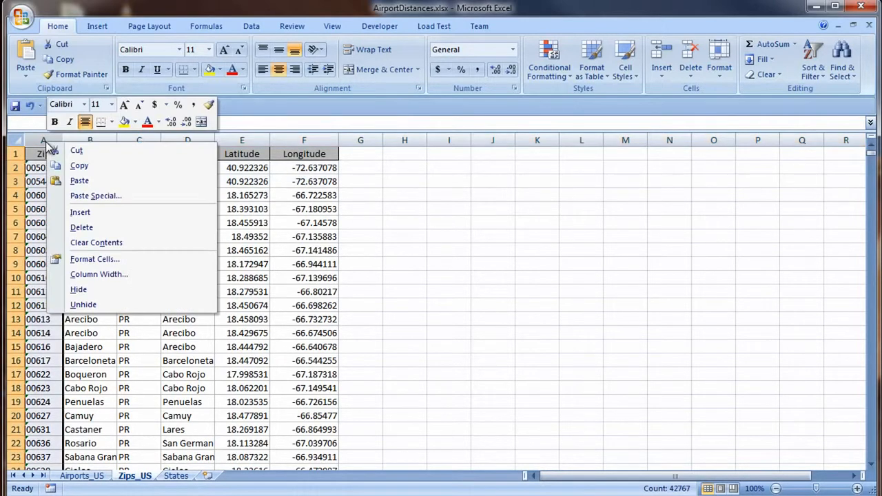
pyautogui.click(78, 213)
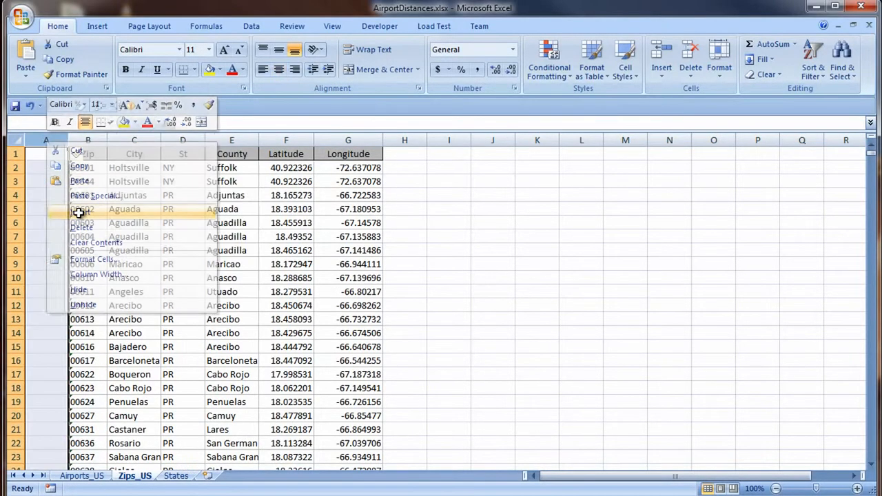
pyautogui.click(42, 154)
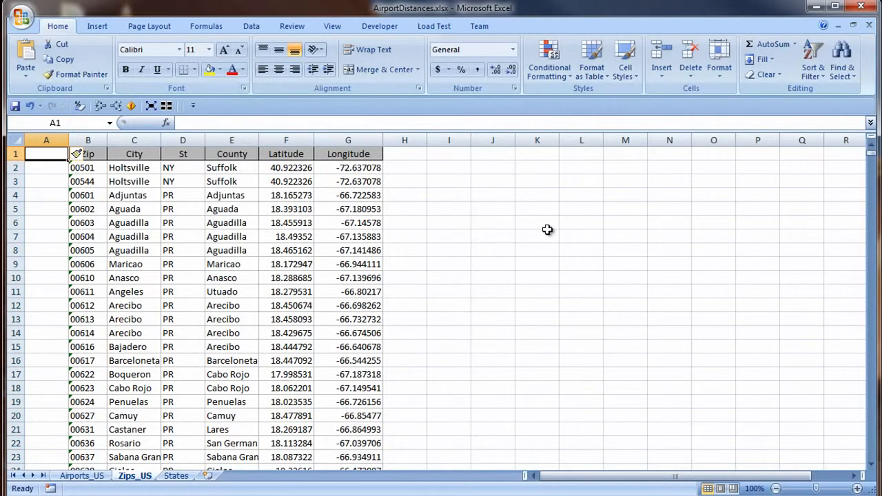
pyautogui.write('StC')
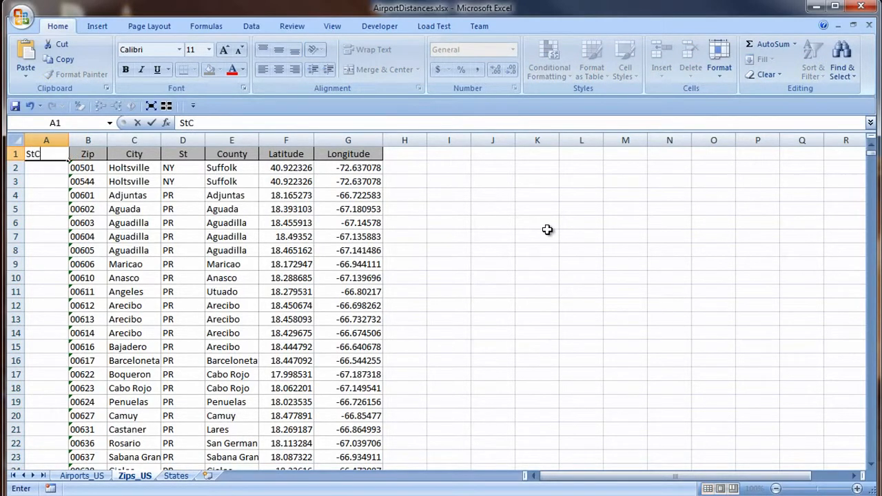
pyautogui.write('ity')
# Enter the formula =D2 & C2 in cell A2 of Zips_US to join the state and city.
pyautogui.click(59, 170)
pyautogui.write('=')
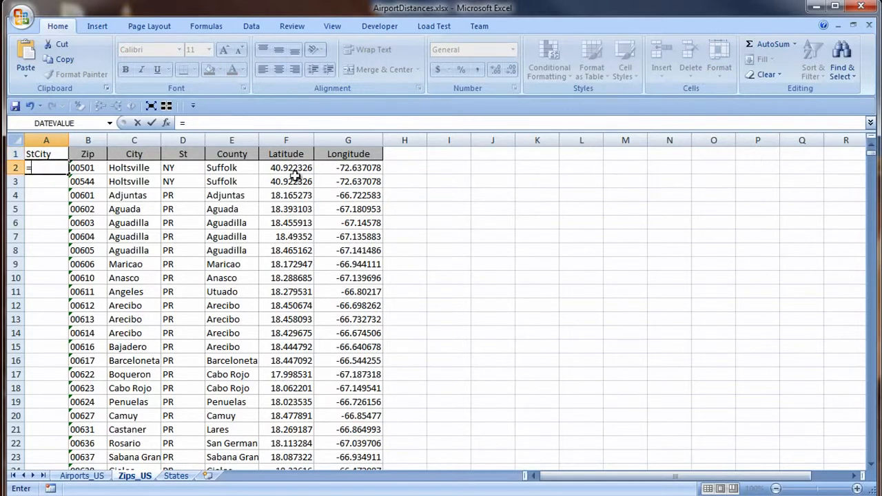
pyautogui.click(187, 169)
pyautogui.write('&')
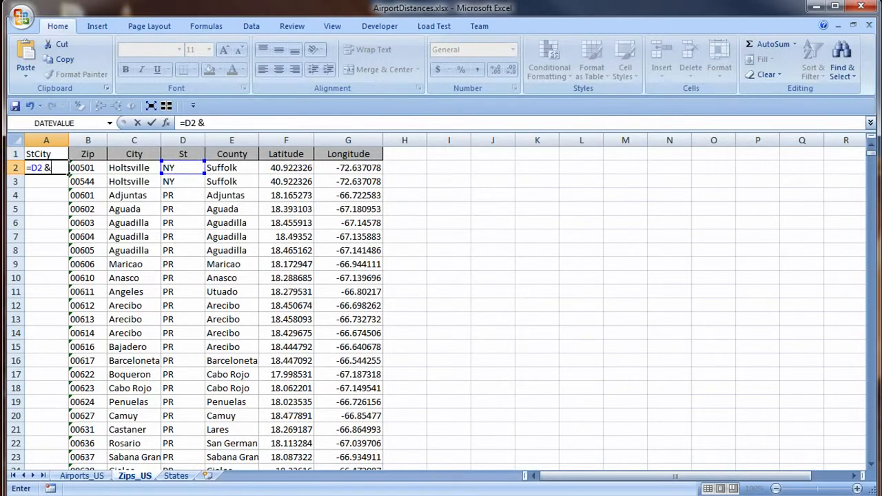
pyautogui.click(135, 171)
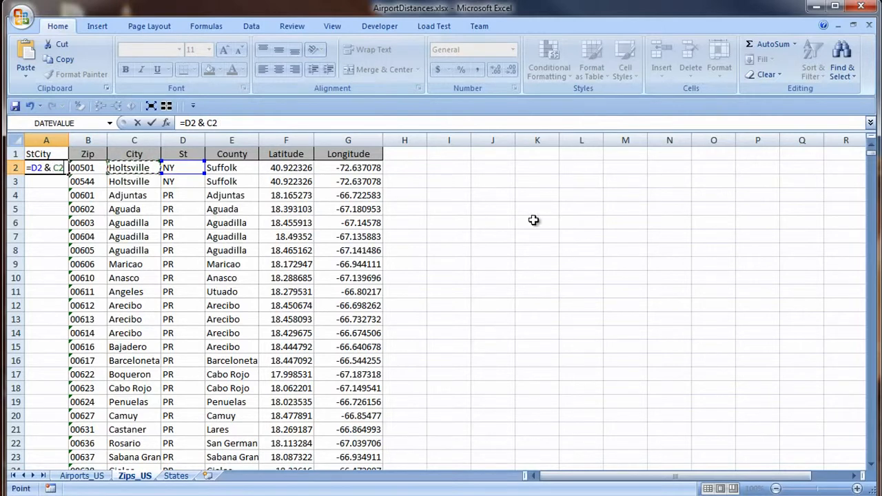
pyautogui.press('Return')
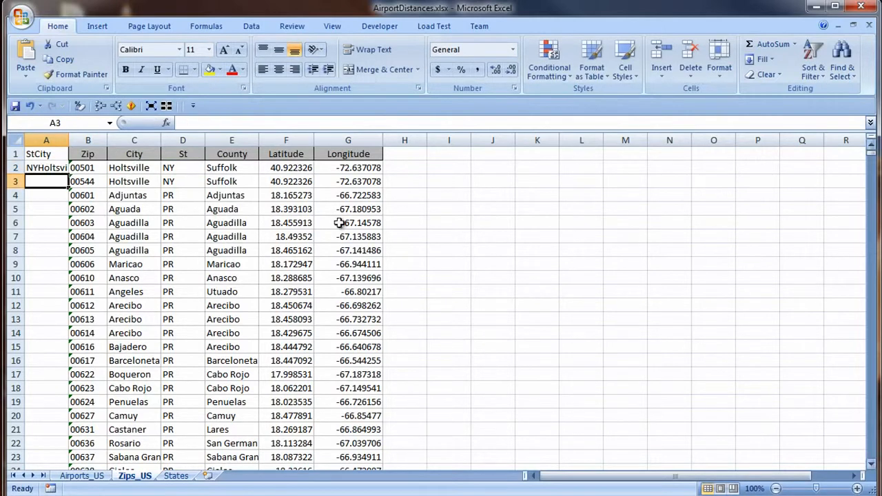
# Fill the StCity formula down all the data rows and autofit the width of column A.
pyautogui.click(59, 168)
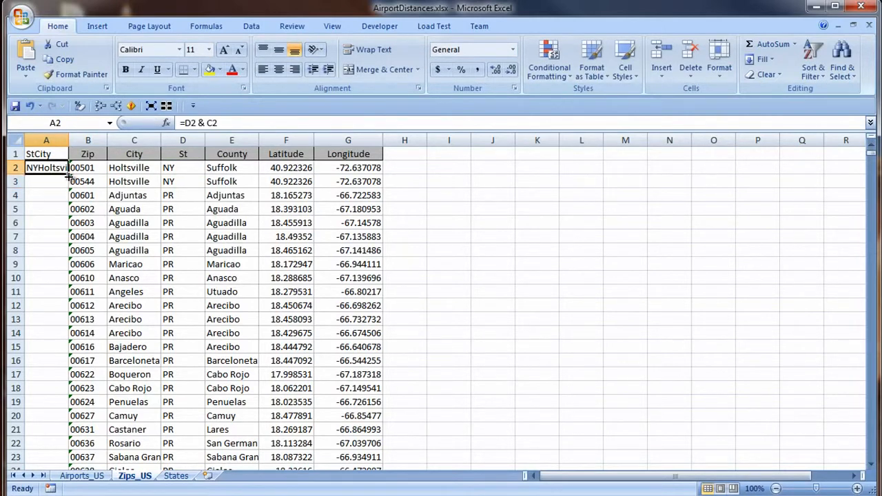
pyautogui.doubleClick(69, 176)
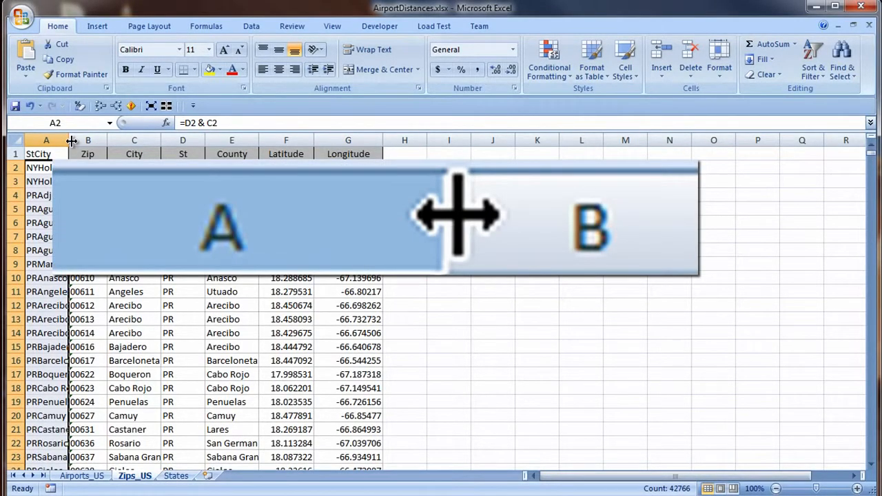
pyautogui.doubleClick(72, 141)
# Ignore the number-stored-as-text error for all the zip codes in the Zip column of Zips_US.
pyautogui.click(168, 168)
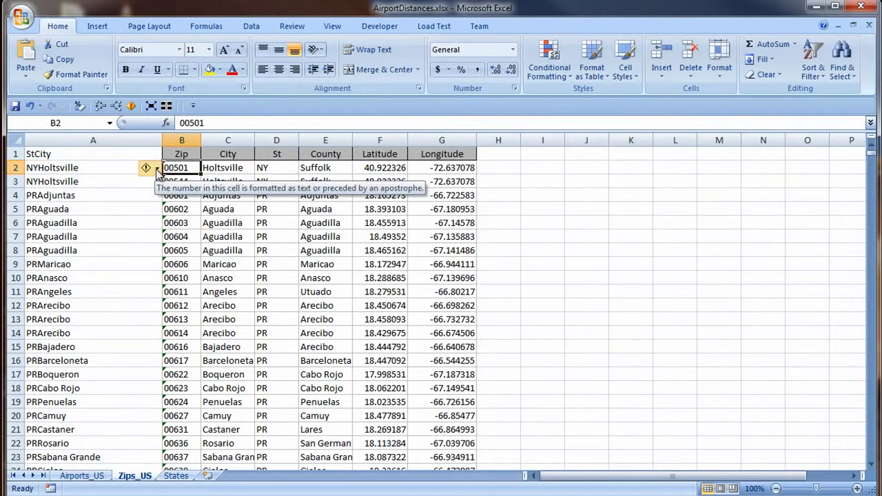
pyautogui.click(157, 169)
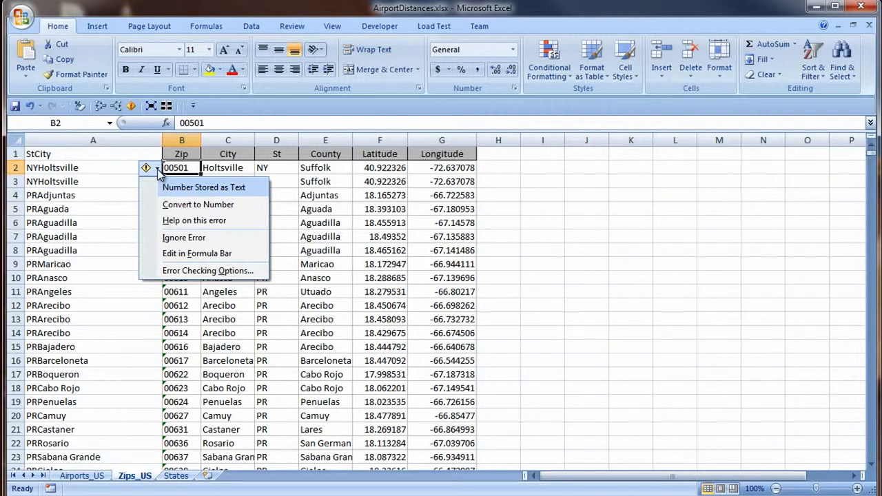
pyautogui.click(178, 167)
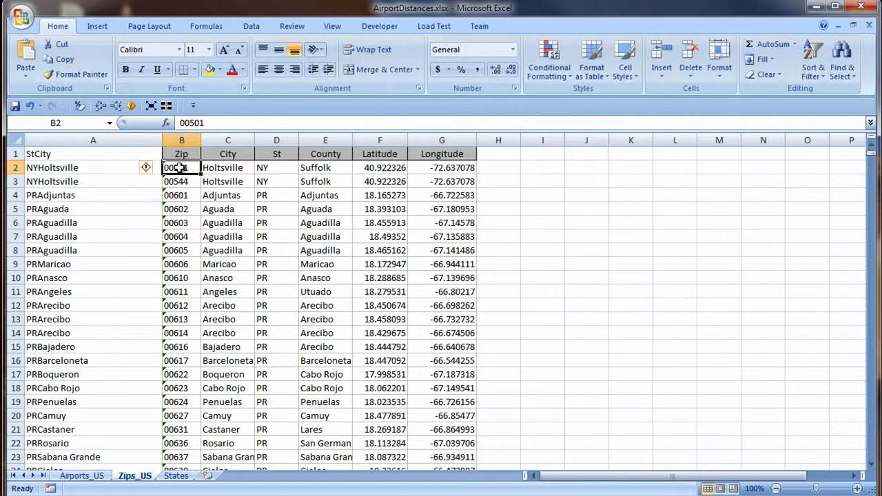
pyautogui.hotkey('ctrl', 'shift', 'Down')
pyautogui.moveTo(871, 457); pyautogui.dragTo(875, 153)
pyautogui.click(153, 168)
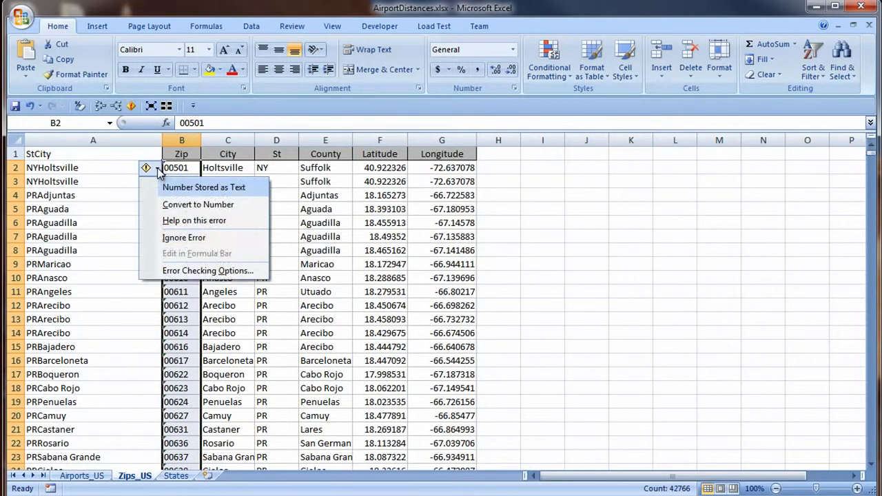
pyautogui.click(221, 238)
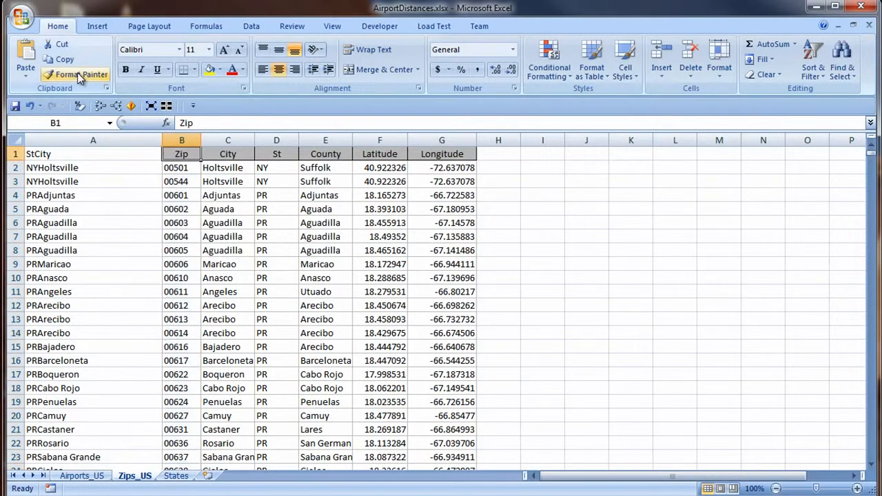
# Copy the formatting of the Zip header onto the StCity header in A1.
pyautogui.click(77, 73)
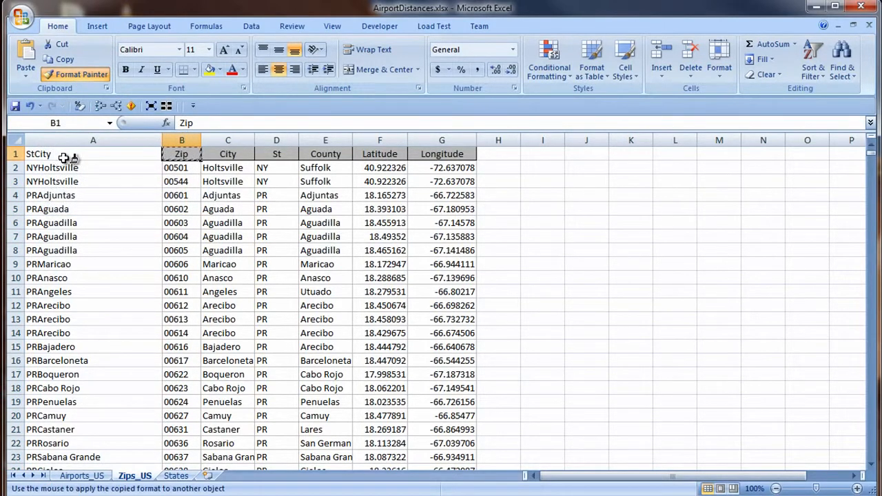
pyautogui.click(62, 153)
pyautogui.press('Down')
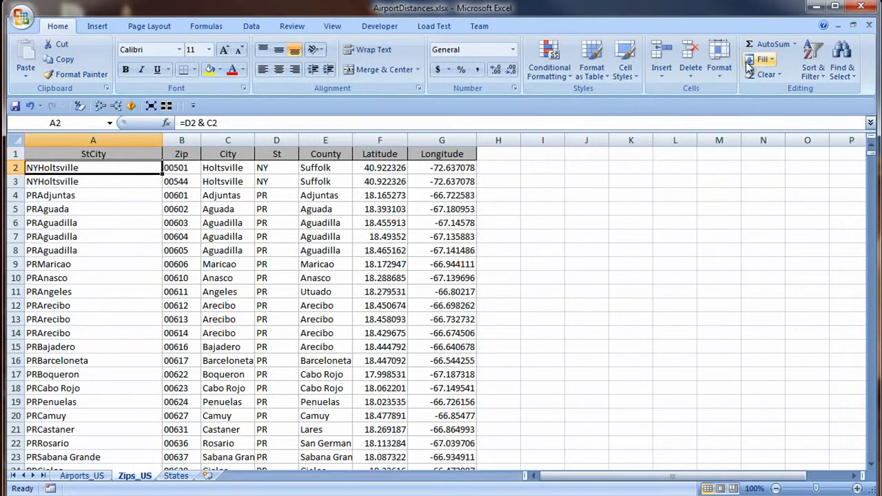
# Freeze the top row of the Zips_US sheet and scroll down through the data.
pyautogui.click(332, 27)
pyautogui.click(503, 69)
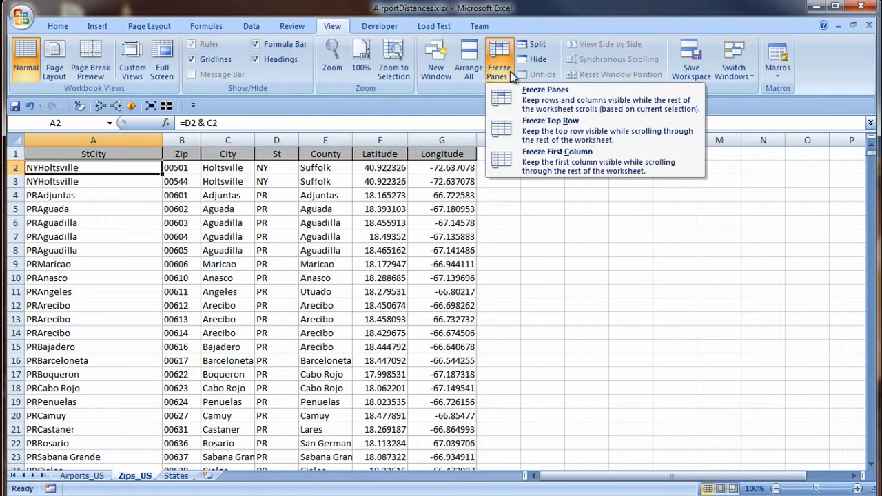
pyautogui.click(541, 130)
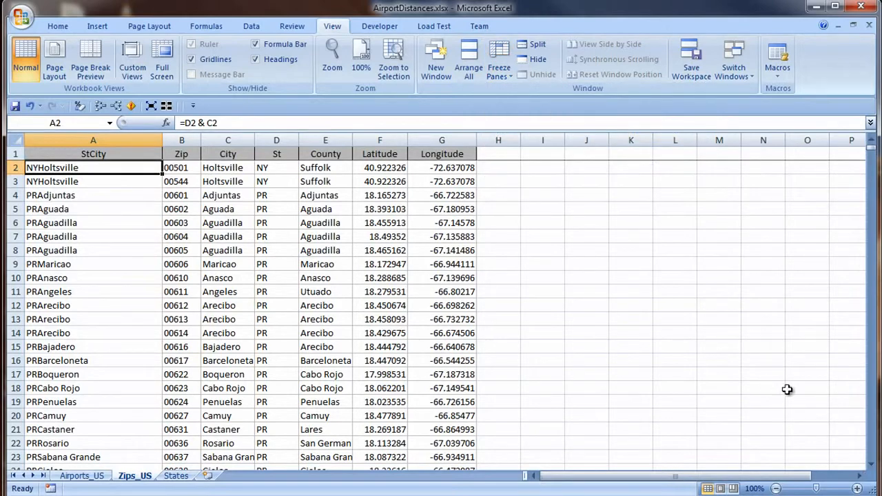
pyautogui.click(872, 427)
pyautogui.click(873, 428)
pyautogui.click(873, 427)
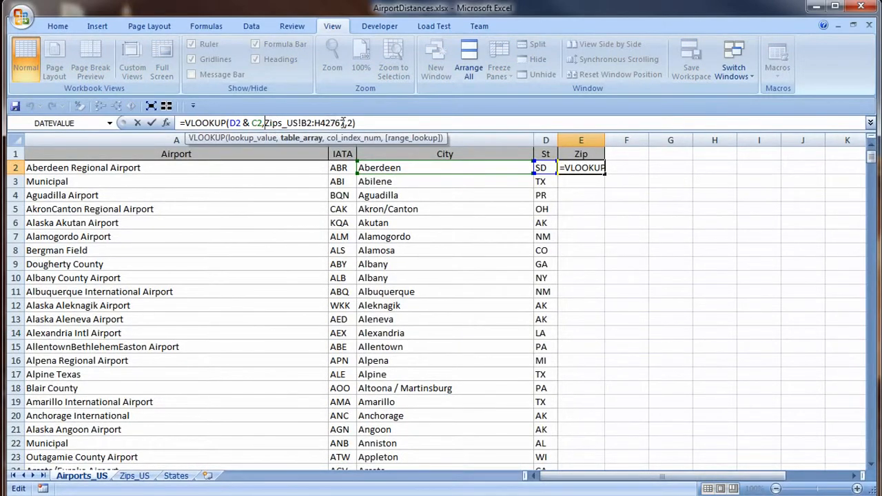
# Make the Zips_US table array reference absolute in the VLOOKUP in cell E2 of Airports_US.
pyautogui.doubleClick(342, 123)
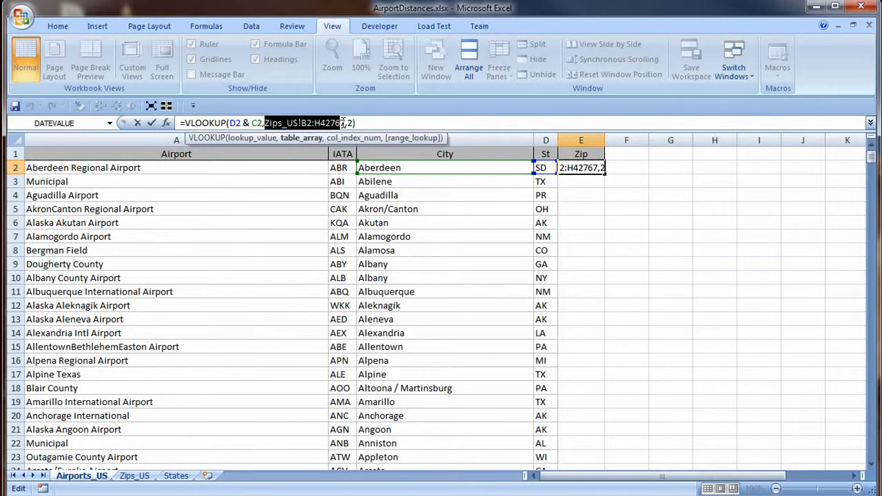
pyautogui.press('F4')
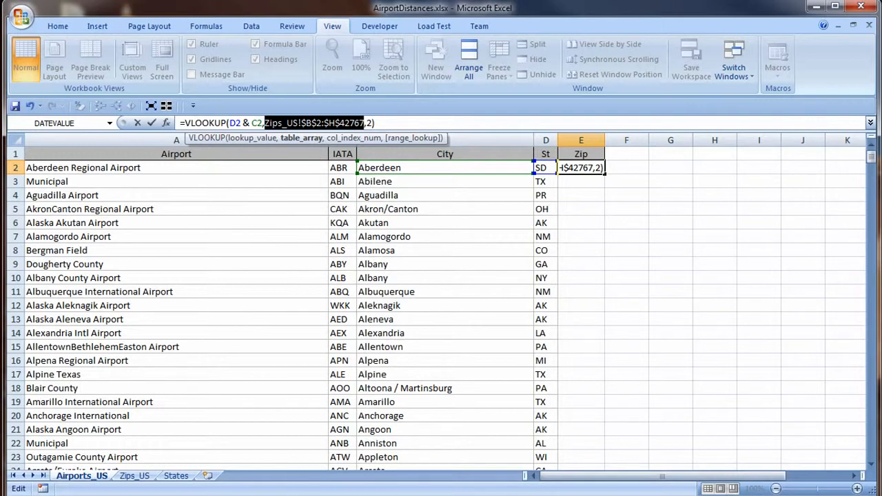
pyautogui.press('F4')
pyautogui.moveTo(229, 123); pyautogui.dragTo(263, 123)
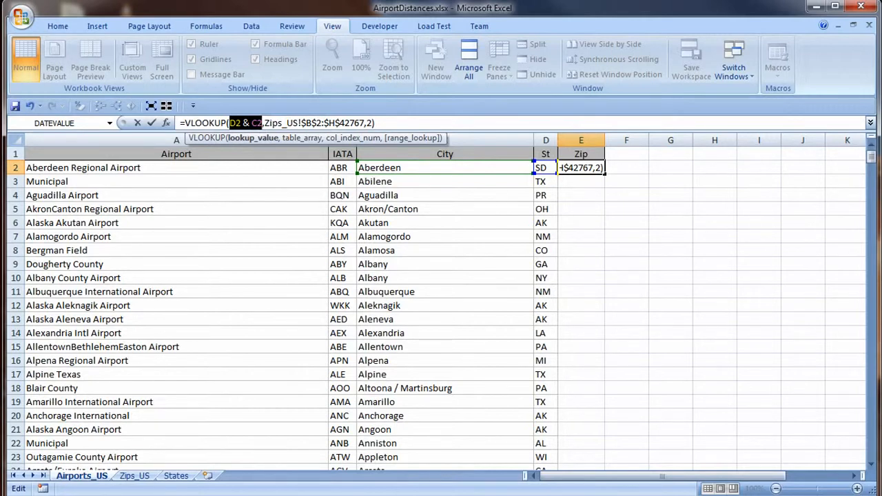
pyautogui.click(368, 123)
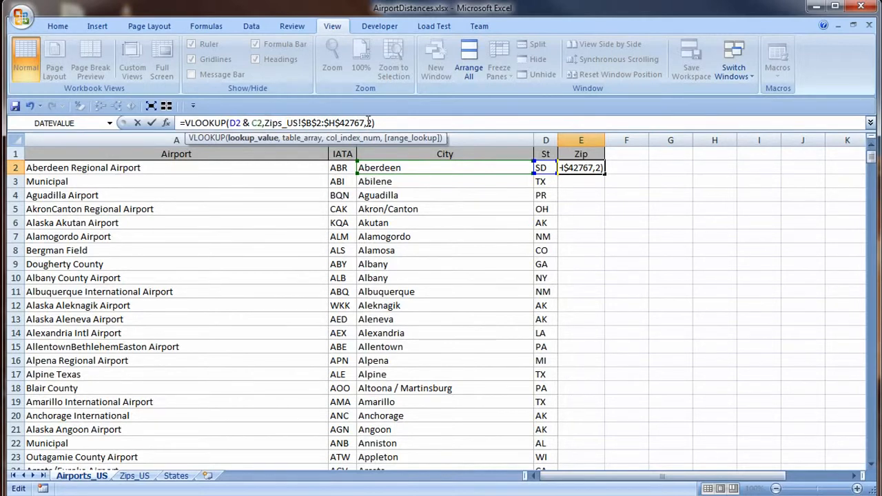
pyautogui.doubleClick(368, 123)
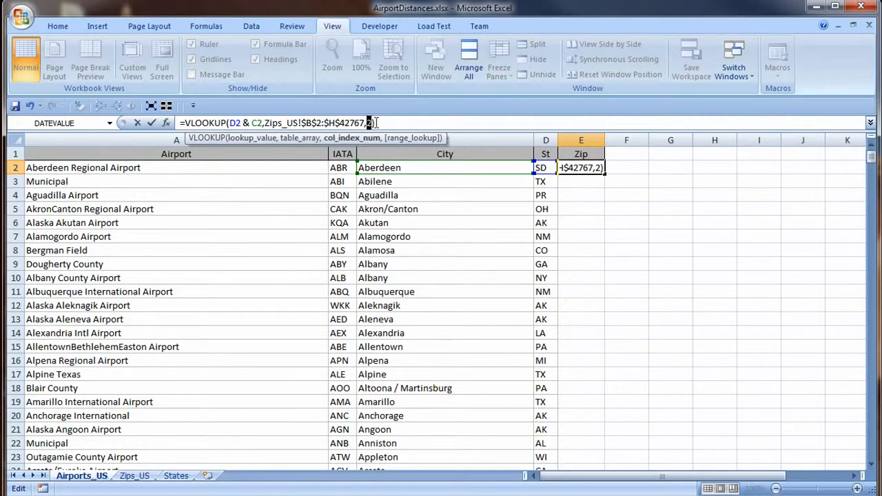
# Change the table array in E2 to Zips_US!$A$2:$B$42767 and fill the formula down the Zip column.
pyautogui.click(309, 123)
pyautogui.write('A')
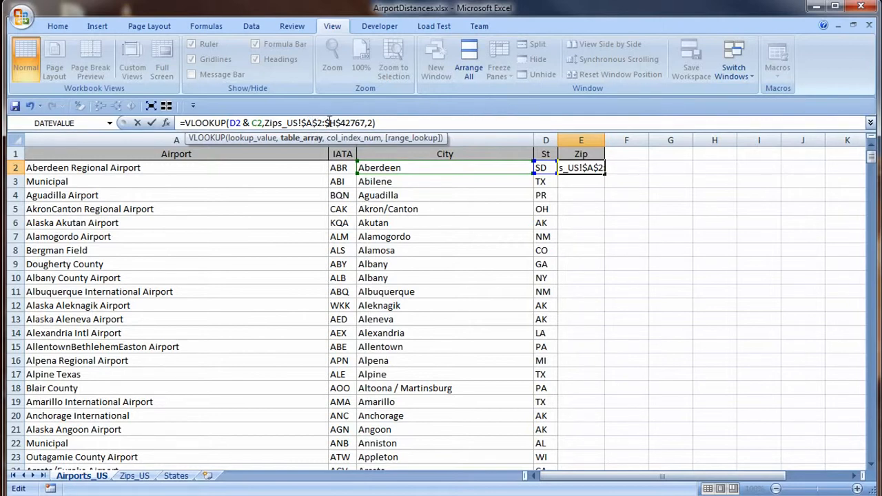
pyautogui.moveTo(329, 123); pyautogui.dragTo(335, 122)
pyautogui.write('B')
pyautogui.hotkey('ctrl', 'Return')
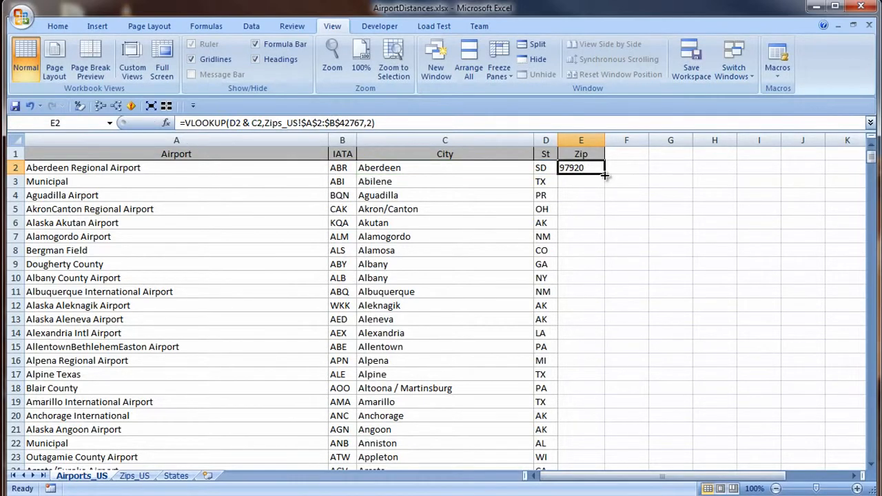
pyautogui.doubleClick(604, 175)
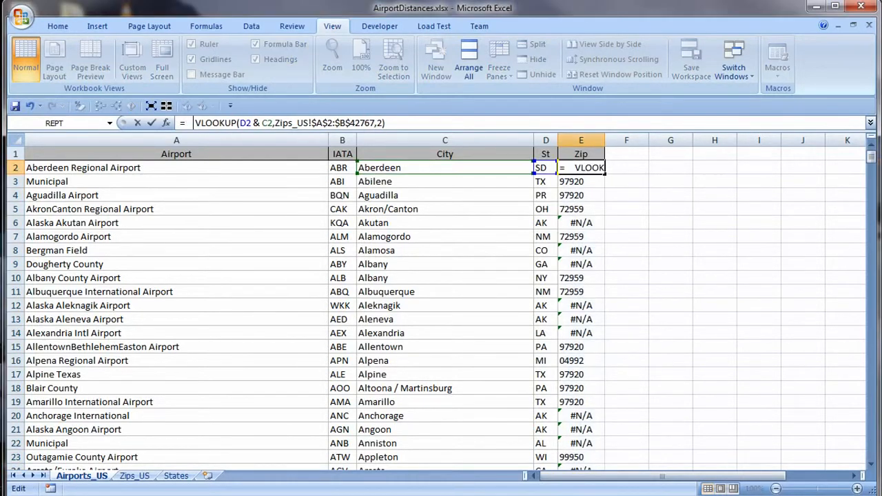
# Wrap the VLOOKUP in E2 in IFERROR with "" as the error value and fill it down the Zip column.
pyautogui.write('if')
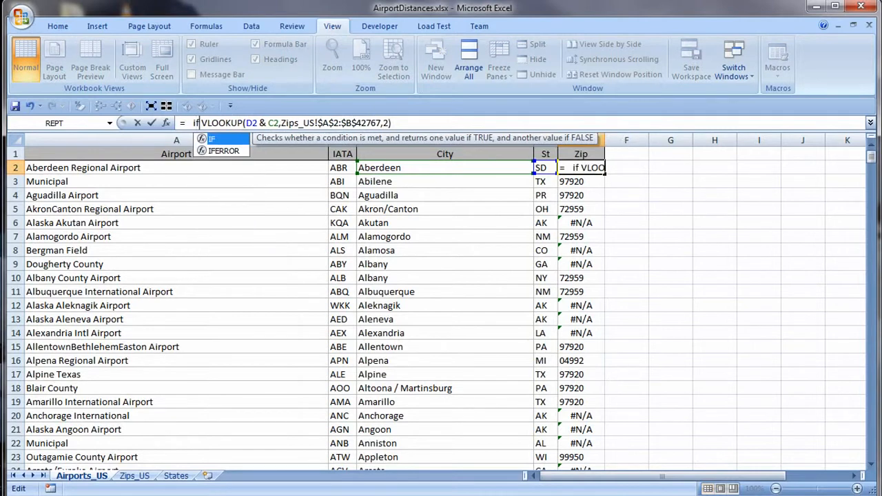
pyautogui.press('Down')
pyautogui.press('Tab')
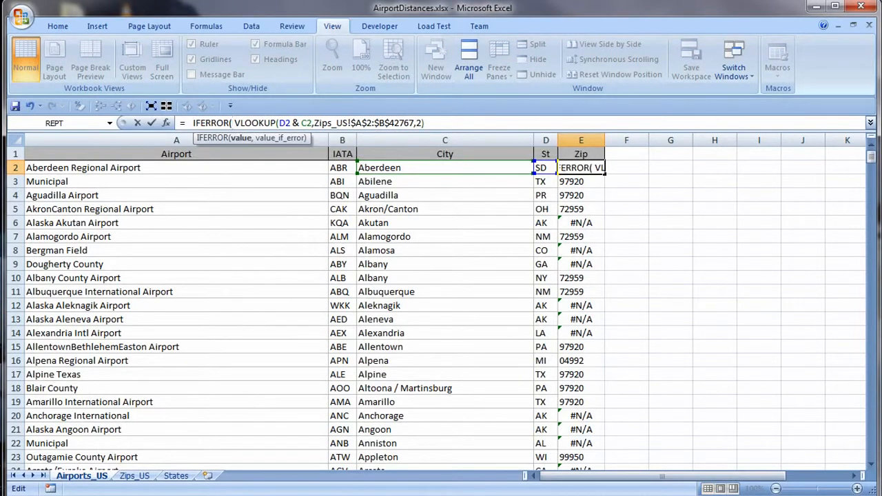
pyautogui.press('End')
pyautogui.write(',')
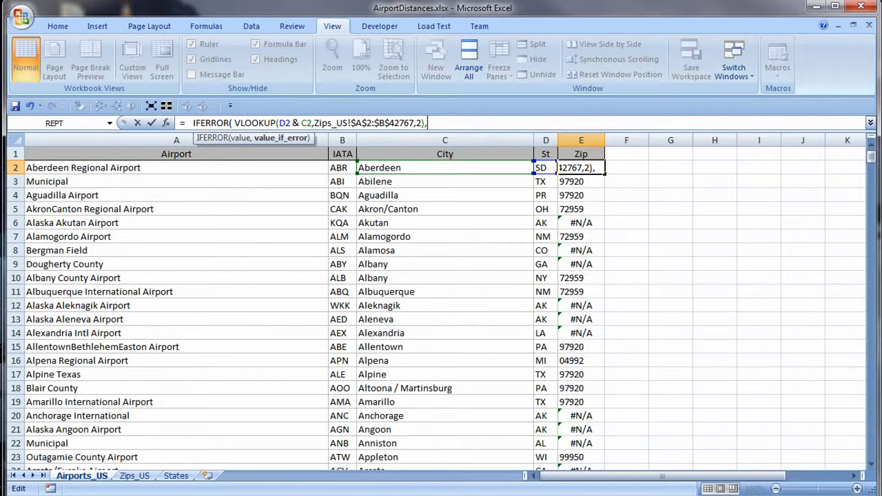
pyautogui.write('"")')
pyautogui.hotkey('ctrl', 'Return')
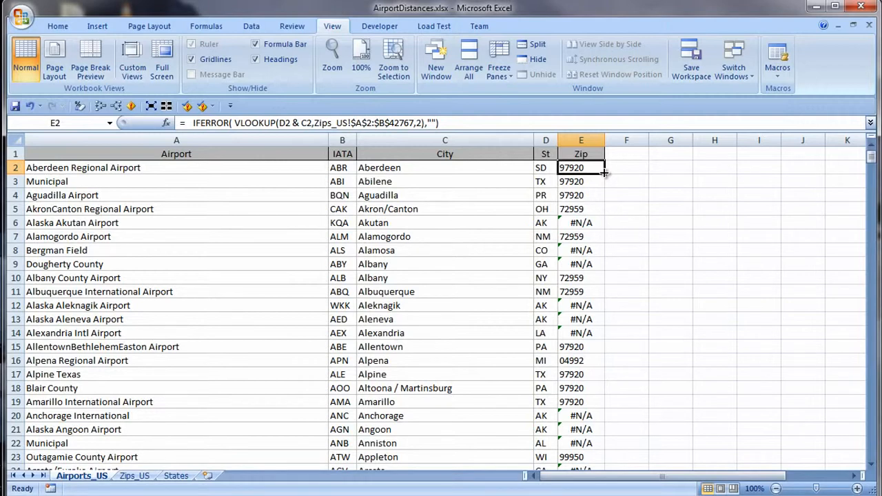
pyautogui.doubleClick(604, 173)
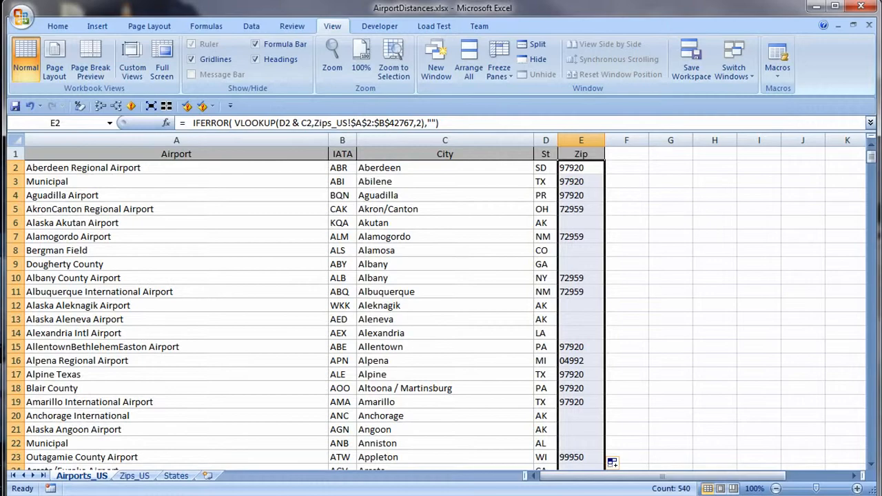
# Copy the Latitude and Longitude headers from Zips_US and paste them into F1:G1 of Airports_US.
pyautogui.click(134, 476)
pyautogui.moveTo(386, 154); pyautogui.dragTo(441, 153)
pyautogui.rightClick(434, 155)
pyautogui.click(490, 175)
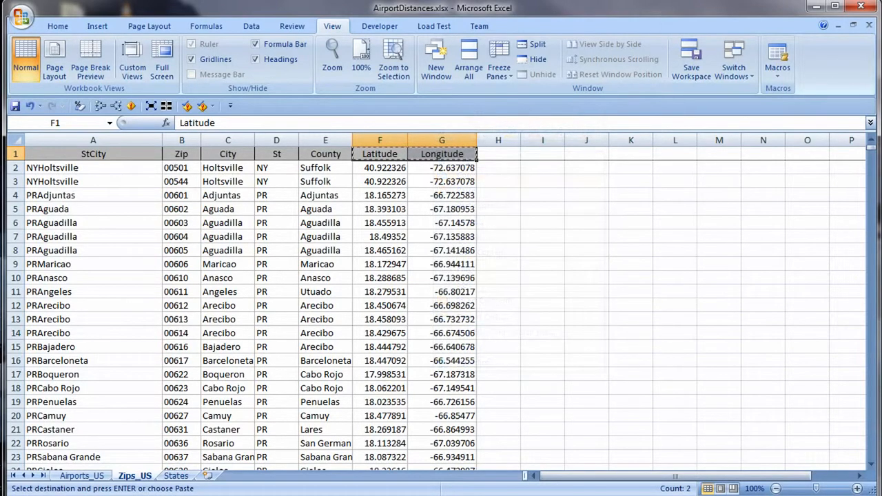
pyautogui.click(83, 475)
pyautogui.rightClick(625, 155)
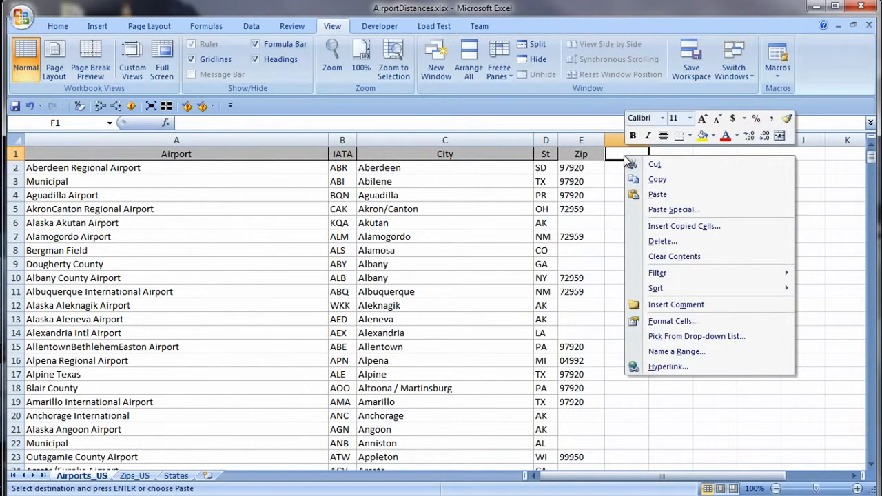
pyautogui.click(660, 193)
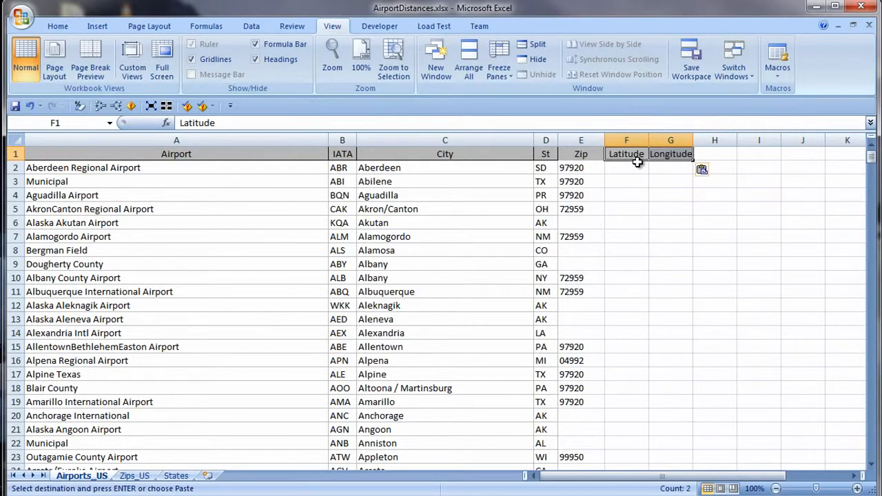
# Adapt the E2 formula for Latitude in F2, with lookup value D2 & C2, table array Zips_US!$A$2:$F$42767 and column index 6.
pyautogui.press('Down')
pyautogui.press('Left')
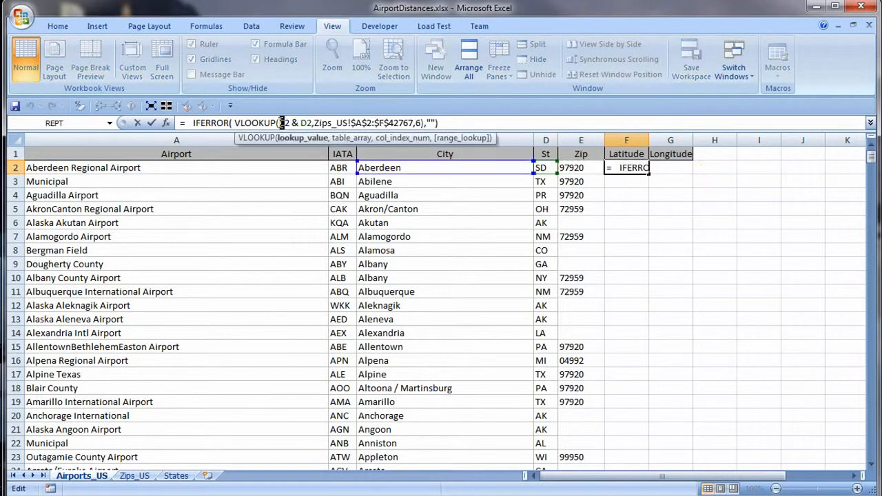
pyautogui.moveTo(284, 123); pyautogui.dragTo(280, 123)
pyautogui.write('d')
pyautogui.click(305, 122)
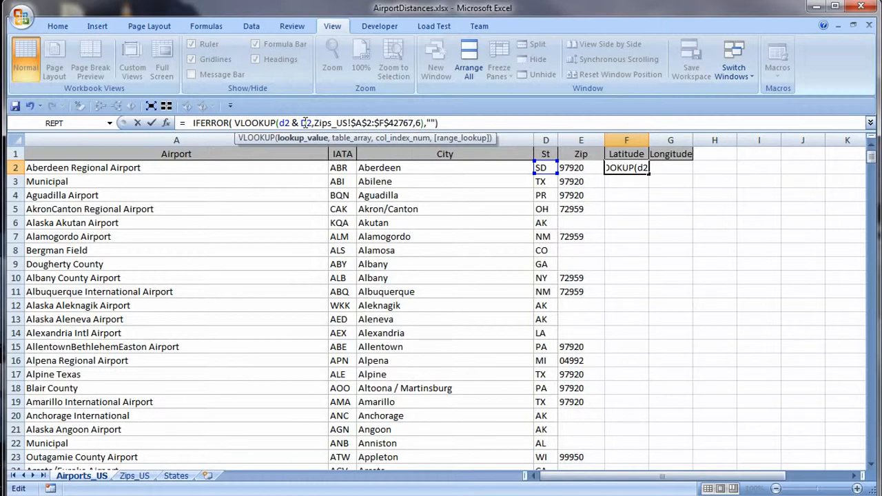
pyautogui.moveTo(308, 122); pyautogui.dragTo(301, 122)
pyautogui.write('c')
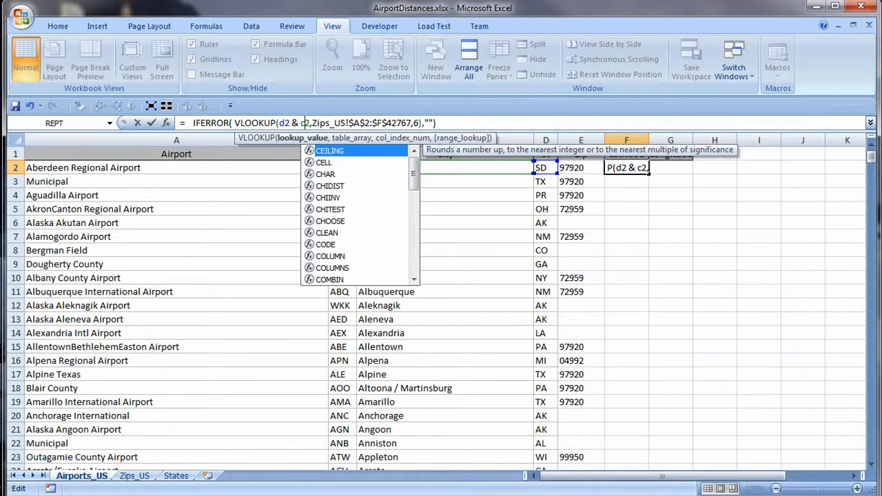
pyautogui.press('Return')
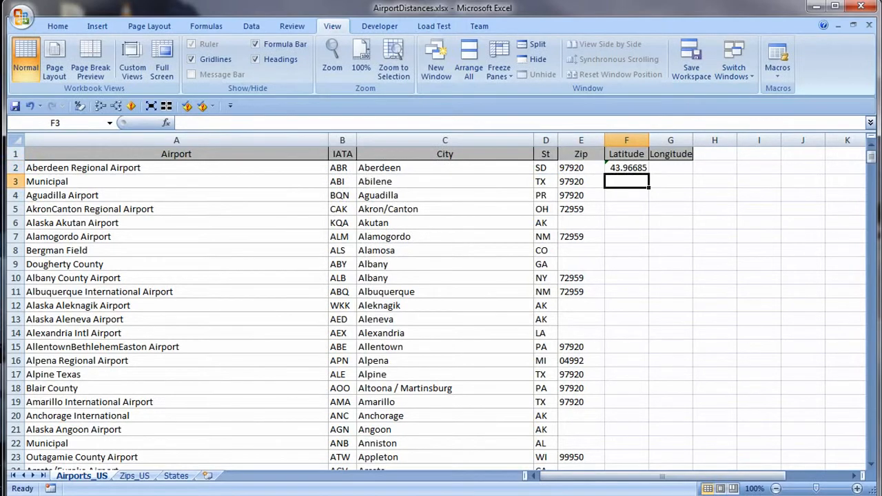
# Copy the Latitude formula from F2 to G2 and change its table array to Zips_US!$A$2:$G$42767 and column index to 7.
pyautogui.press('Up')
pyautogui.hotkey('ctrl', 'c')
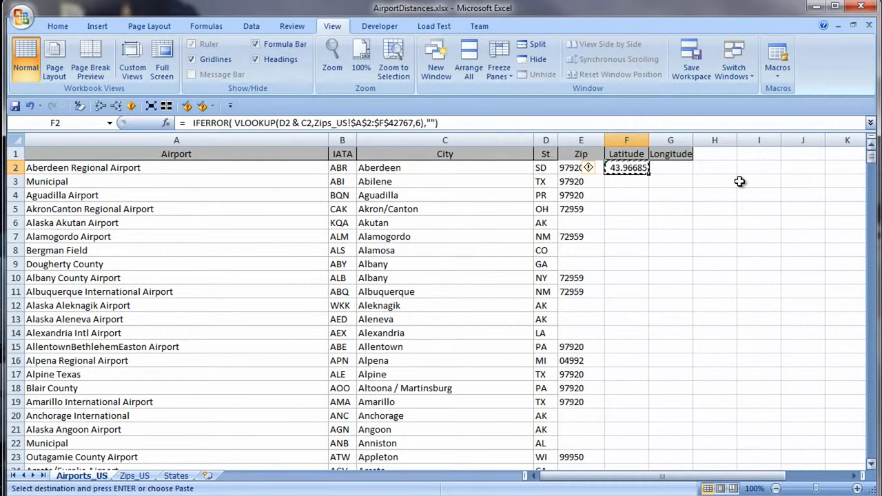
pyautogui.click(683, 168)
pyautogui.hotkey('ctrl', 'v')
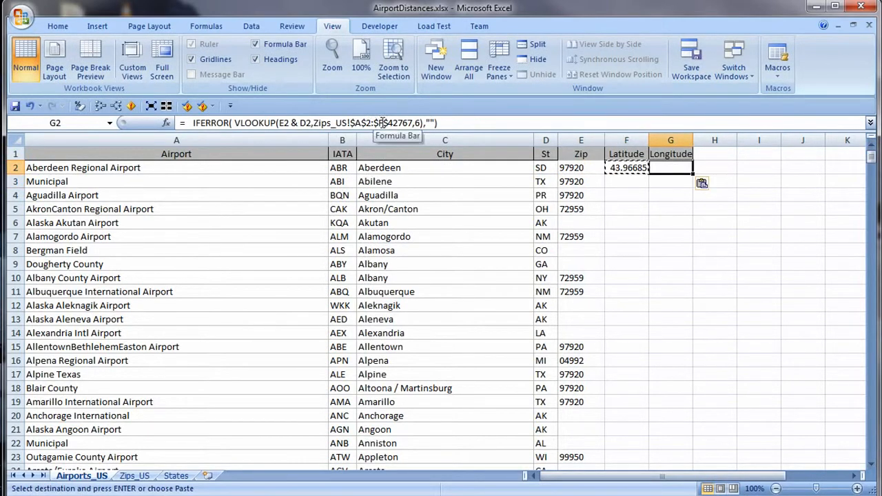
pyautogui.click(383, 122)
pyautogui.click(380, 123)
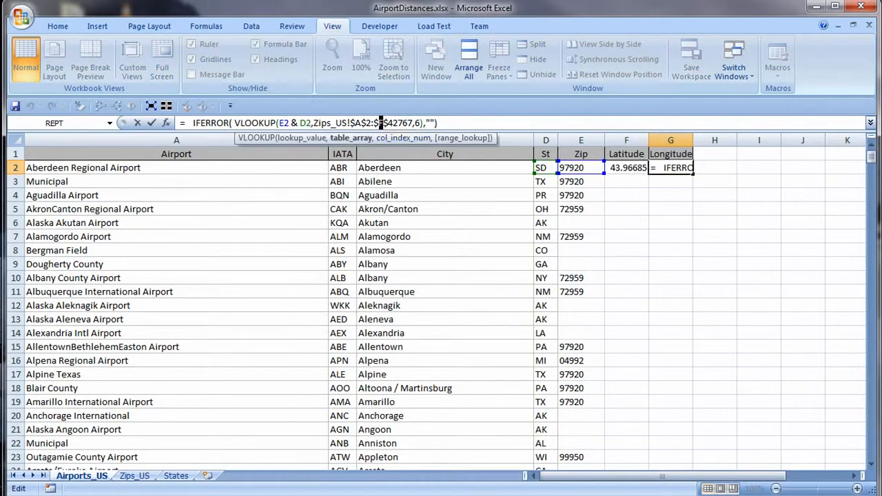
pyautogui.write('G')
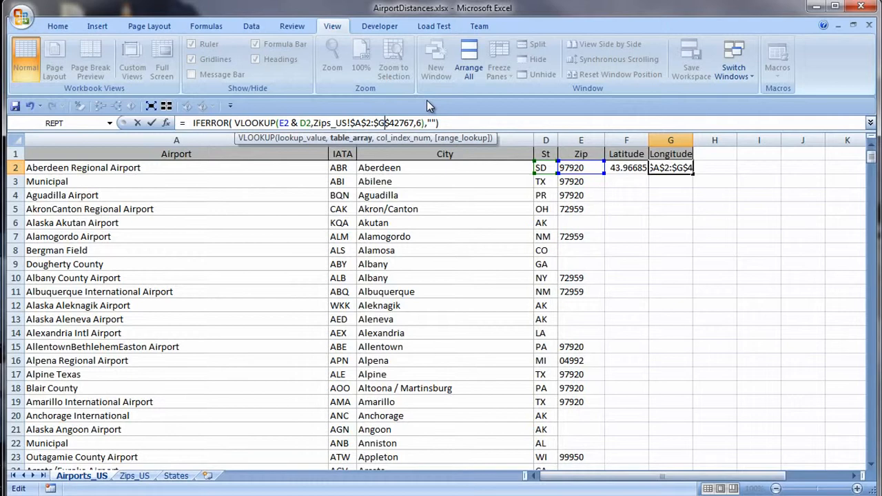
pyautogui.doubleClick(421, 123)
pyautogui.write('7')
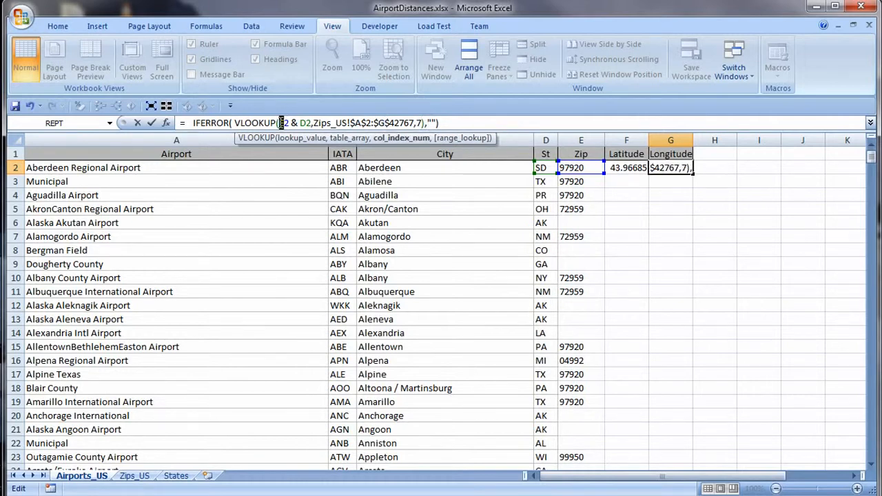
pyautogui.write('d')
# Set the lookup value in G2 to d2 & c2, then fill the F2:G2 formulas down the Latitude and Longitude columns.
pyautogui.moveTo(301, 123); pyautogui.dragTo(307, 123)
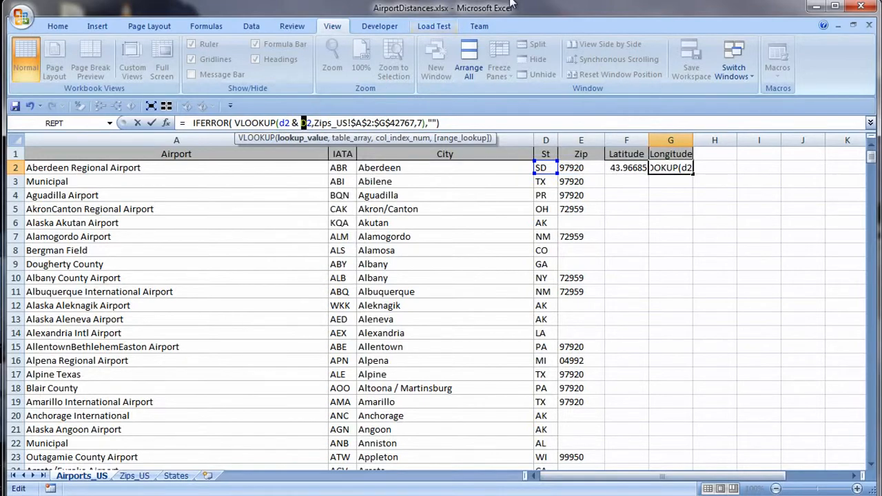
pyautogui.write('c')
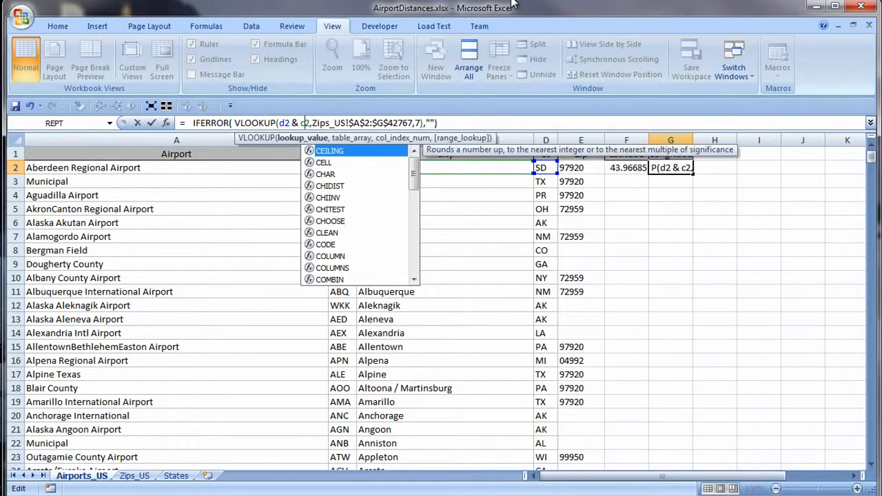
pyautogui.press('Return')
pyautogui.moveTo(626, 168); pyautogui.dragTo(670, 168)
pyautogui.doubleClick(693, 174)
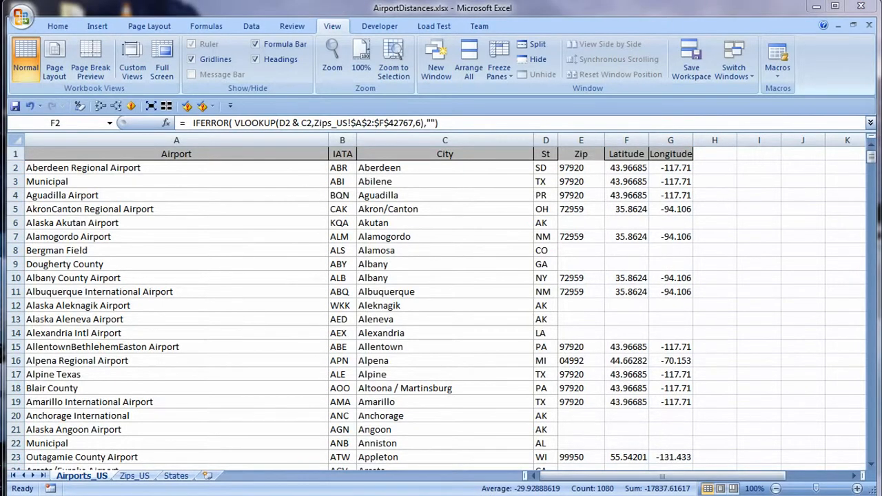
# Turn on filtering for the Airports_US header row and filter the St column to NY only.
pyautogui.click(251, 26)
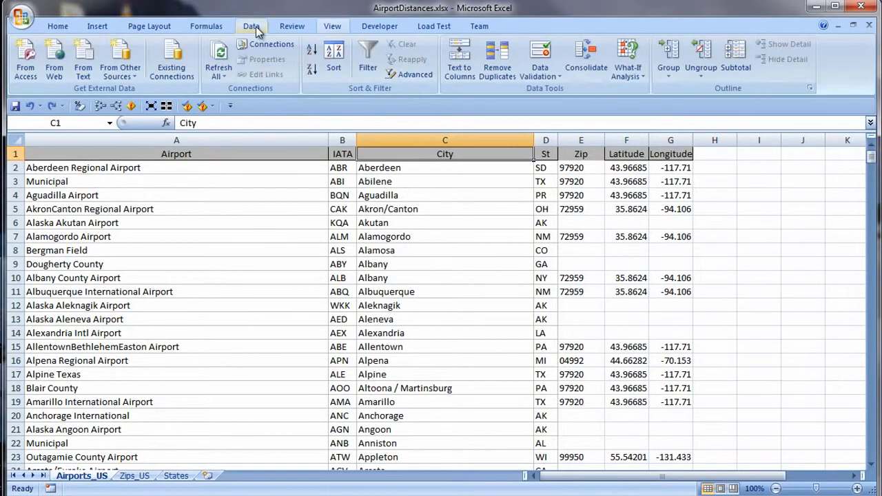
pyautogui.click(377, 63)
pyautogui.click(551, 153)
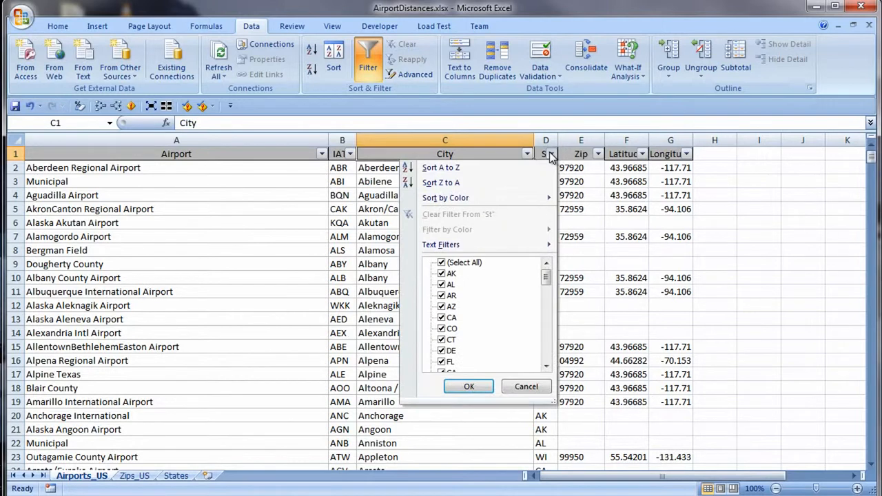
pyautogui.click(442, 263)
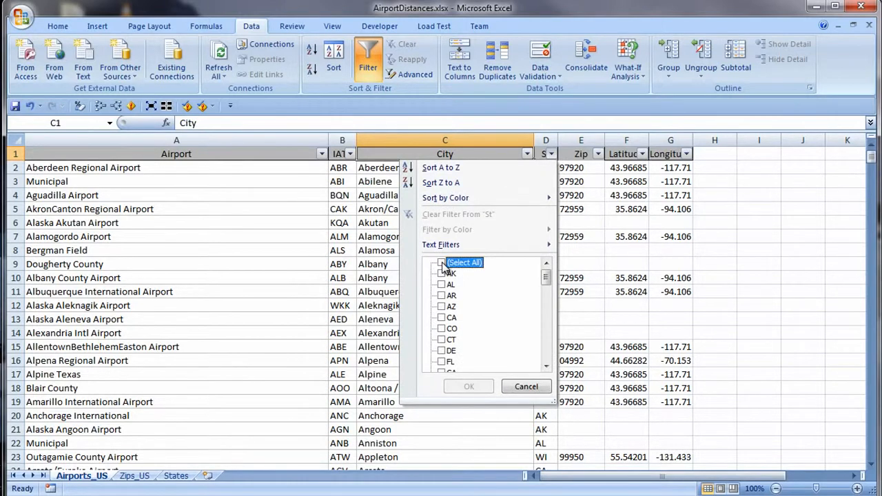
pyautogui.click(549, 350)
pyautogui.click(548, 350)
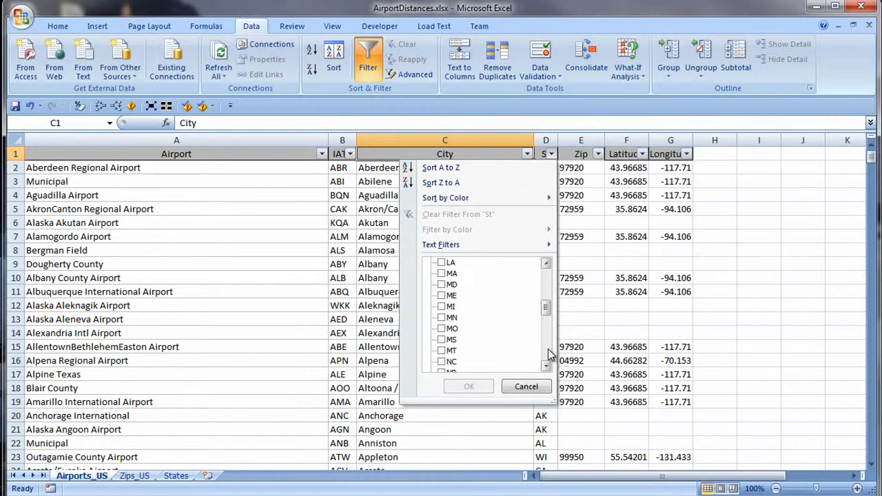
pyautogui.click(548, 355)
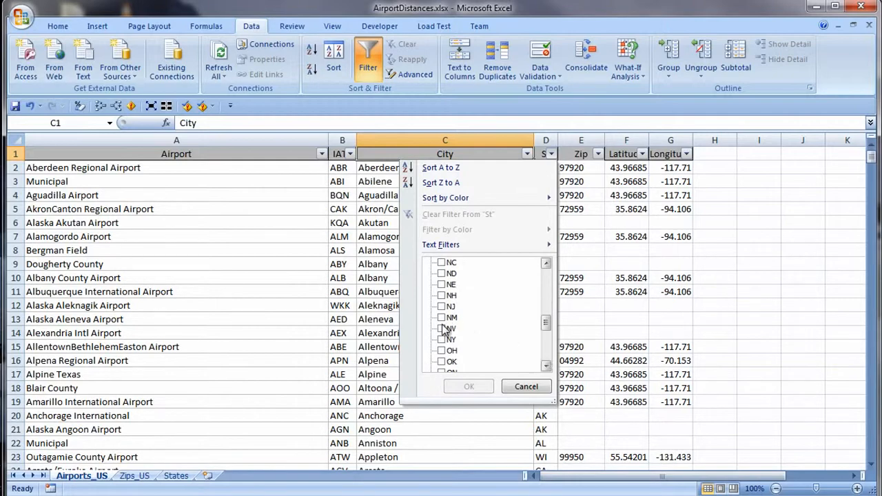
pyautogui.click(442, 339)
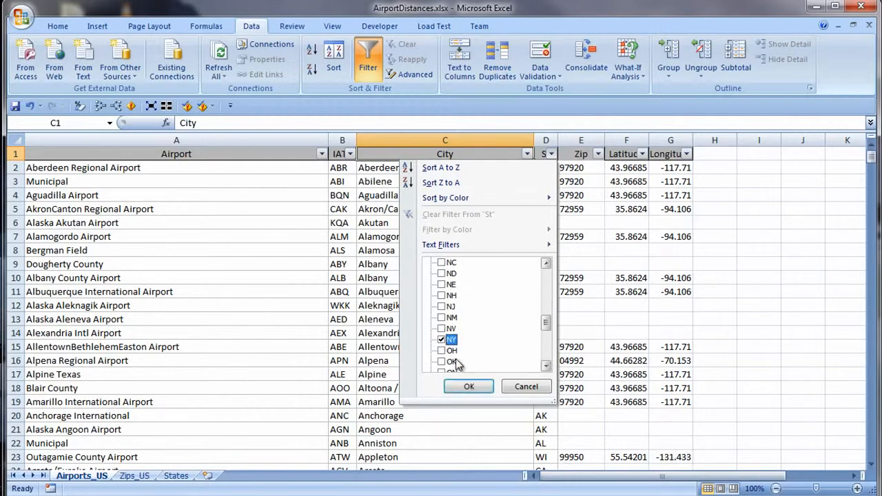
pyautogui.click(468, 387)
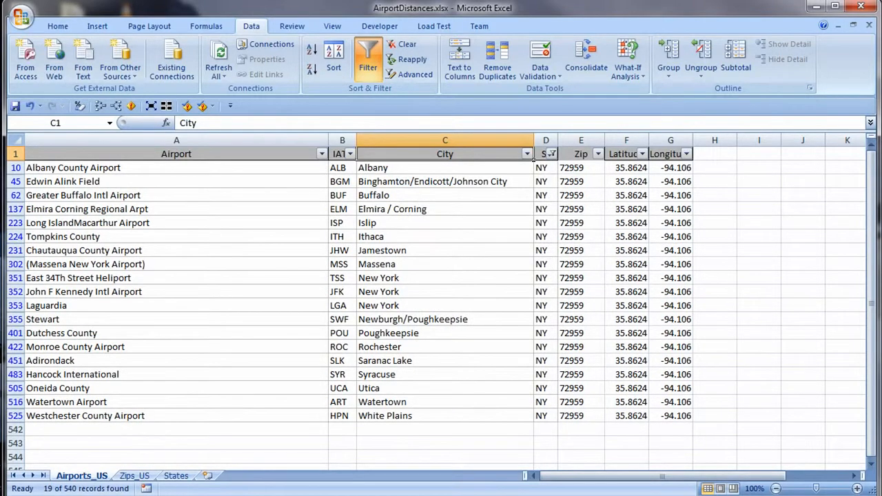
# Insert a new worksheet before Airports_US and name it Distances.
pyautogui.rightClick(83, 475)
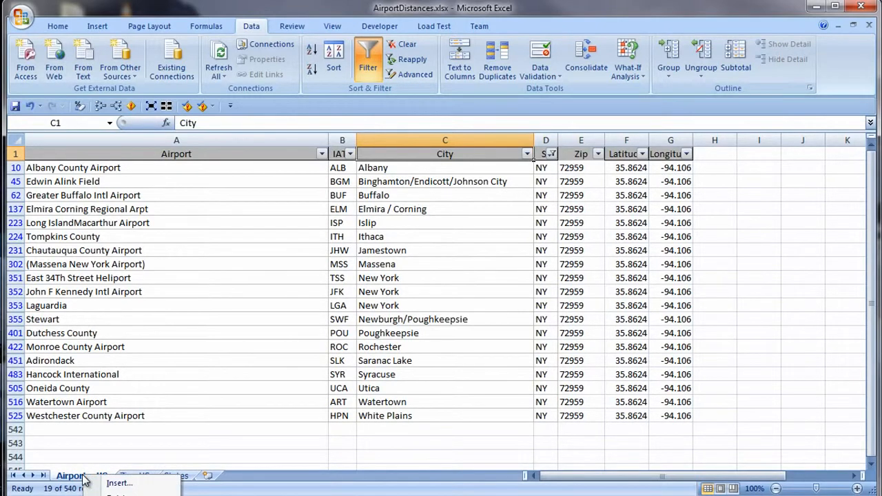
pyautogui.click(124, 484)
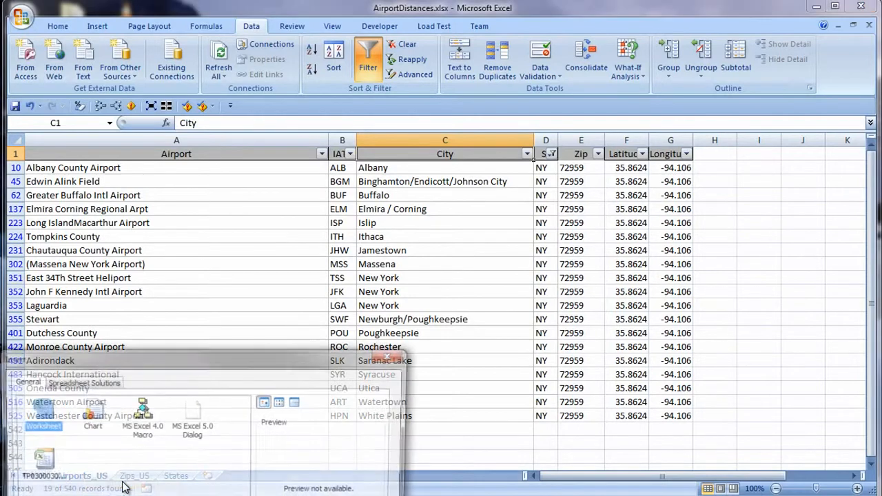
pyautogui.moveTo(148, 365); pyautogui.dragTo(285, 104)
pyautogui.click(437, 343)
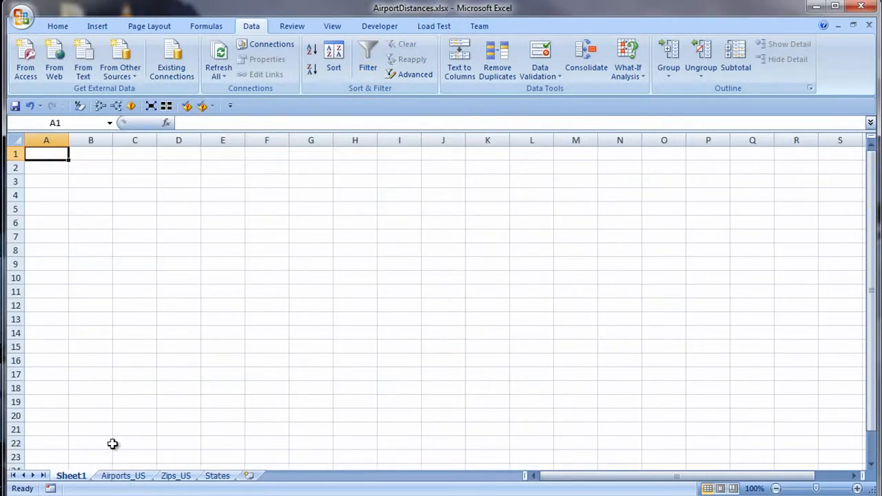
pyautogui.doubleClick(71, 475)
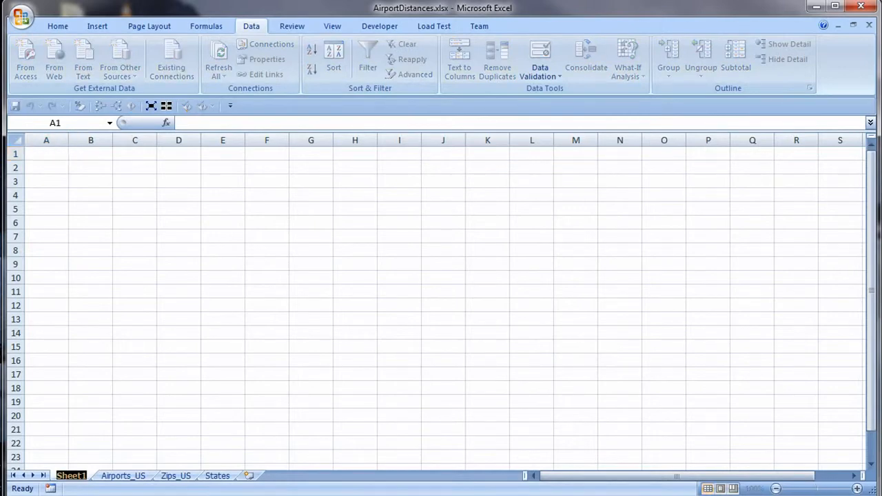
pyautogui.write('Distances')
pyautogui.press('Return')
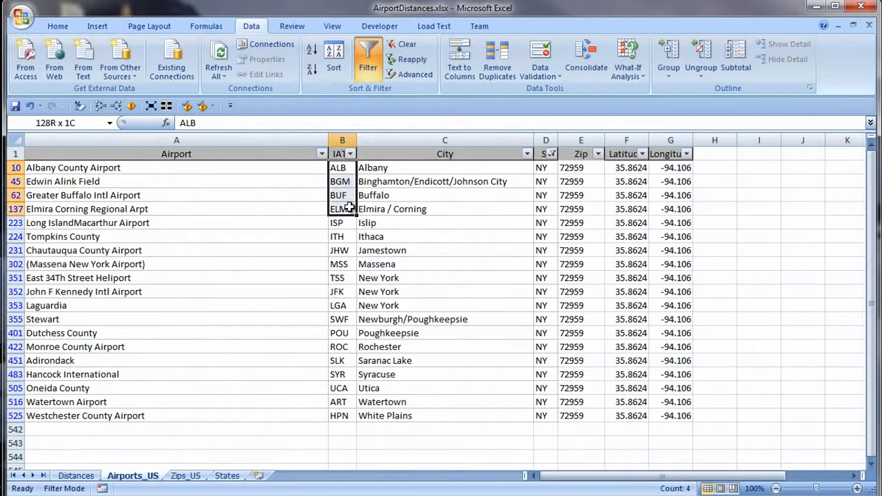
# Copy the filtered NY airport codes from the IATA column of Airports_US and paste them into Distances starting at A2.
pyautogui.moveTo(342, 207); pyautogui.dragTo(343, 416)
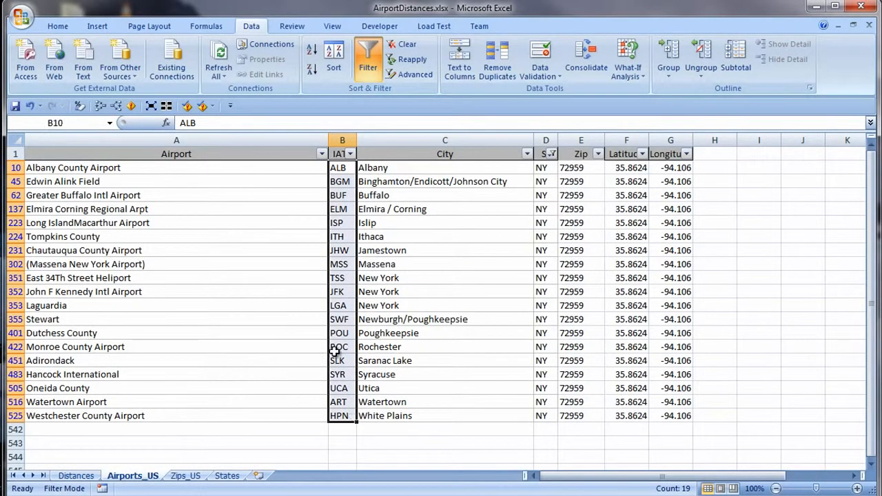
pyautogui.rightClick(335, 350)
pyautogui.click(365, 372)
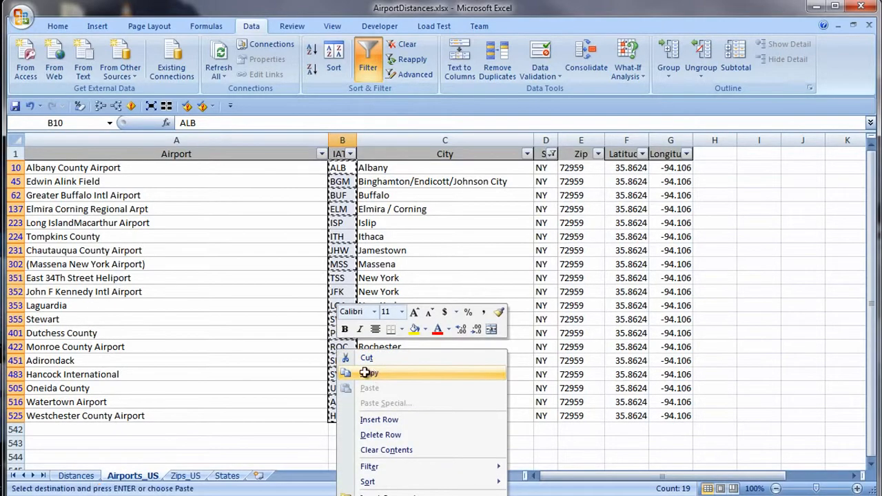
pyautogui.click(76, 476)
pyautogui.click(45, 172)
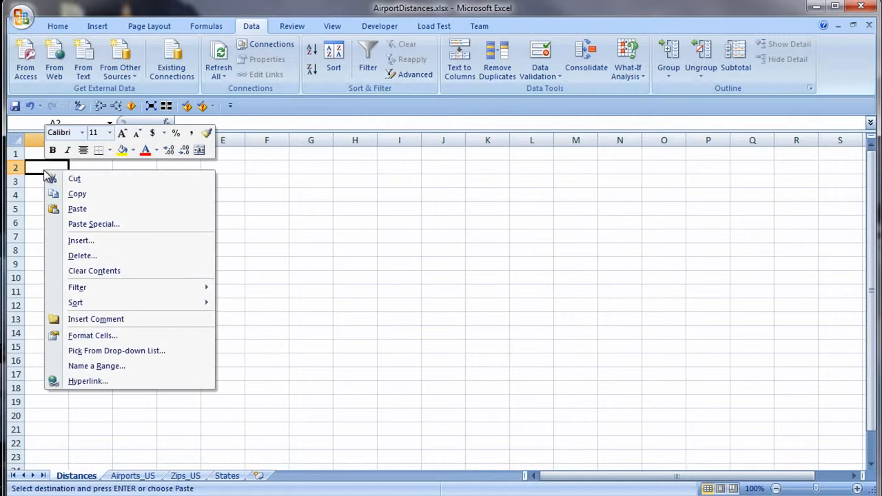
pyautogui.click(73, 209)
# Paste the copied airport codes transposed across row 1 of Distances, starting at B1.
pyautogui.click(84, 155)
pyautogui.rightClick(84, 154)
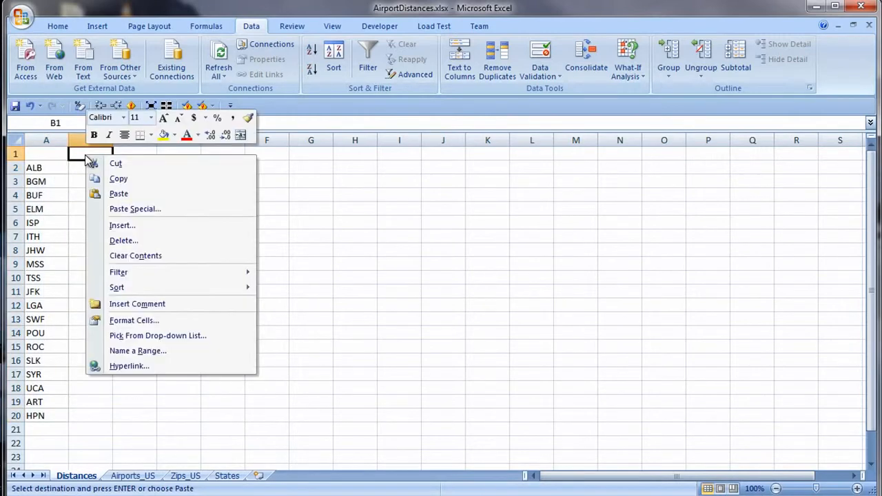
pyautogui.click(146, 209)
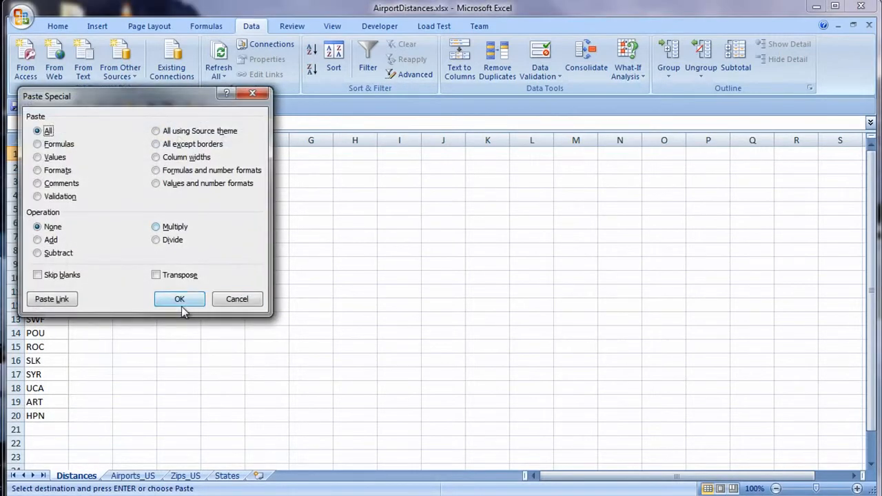
pyautogui.click(157, 274)
pyautogui.click(178, 299)
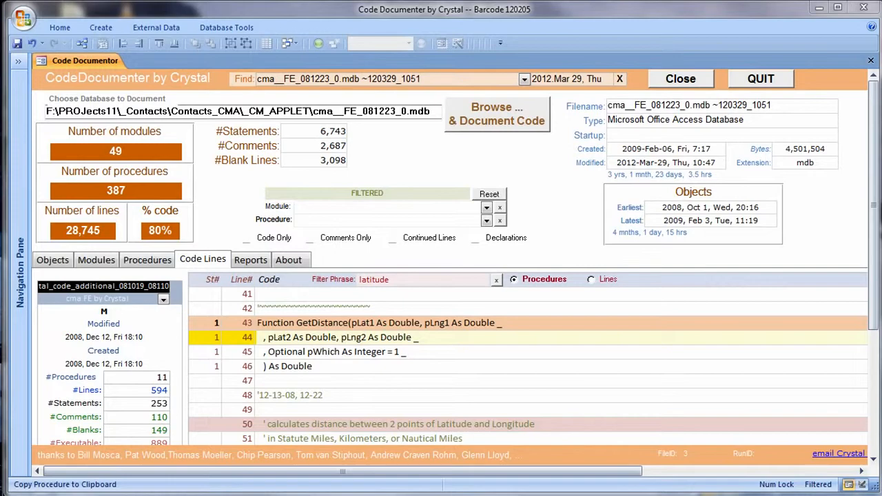
# Switch to the Code Documenter database and copy the whole GetDistance procedure to the clipboard.
pyautogui.click(406, 379)
pyautogui.moveTo(874, 317); pyautogui.dragTo(876, 441)
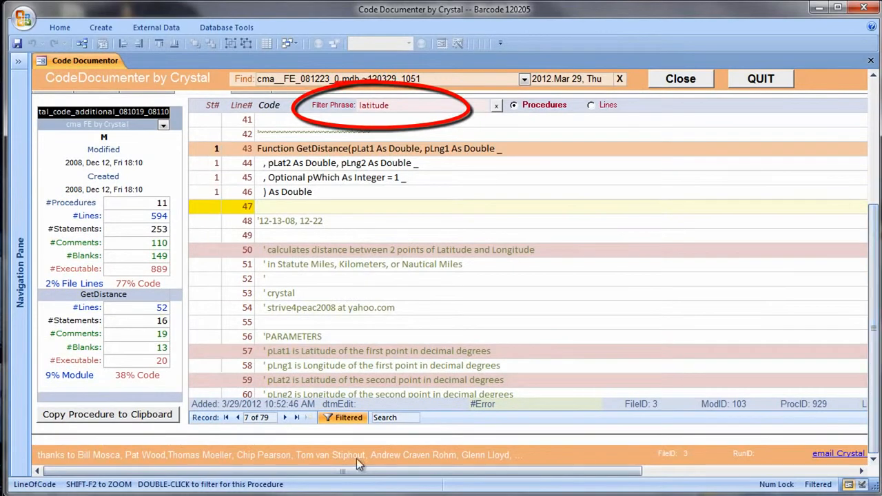
pyautogui.click(154, 416)
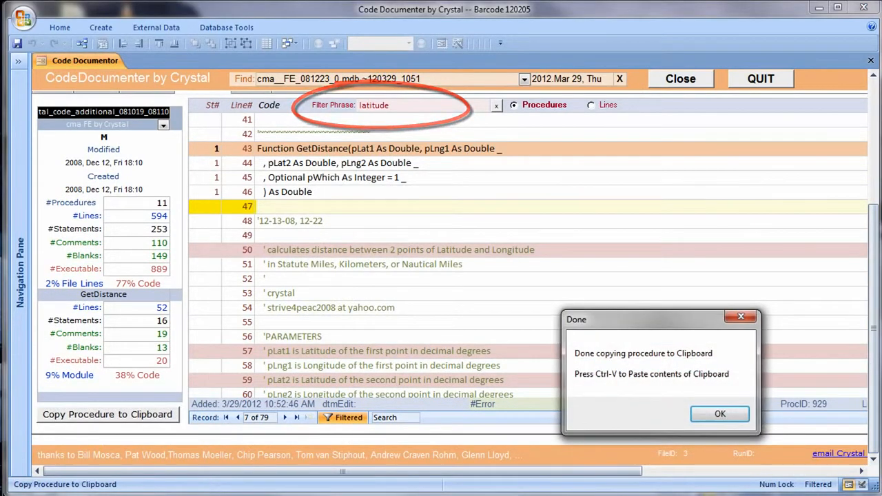
pyautogui.click(719, 416)
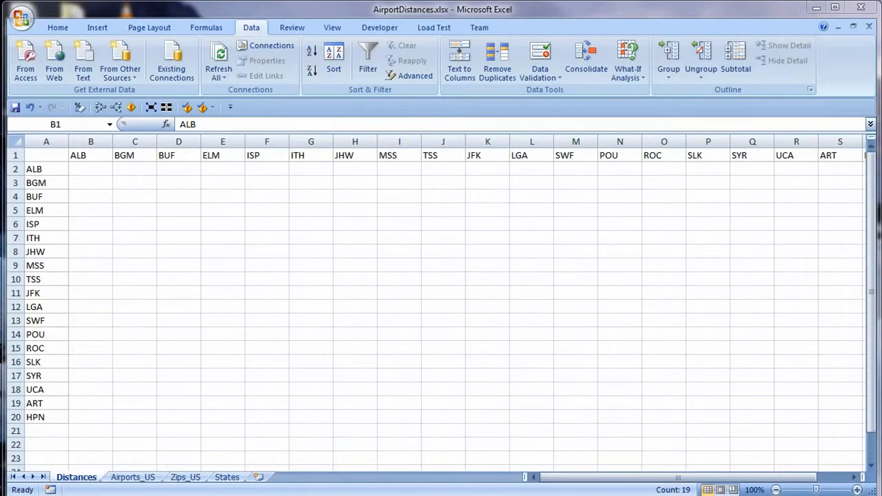
# Switch to the Visual Basic editor of AirportDistances.xlsx, insert a new module and paste the GetDistance function into it.
pyautogui.hotkey('alt', 'F11')
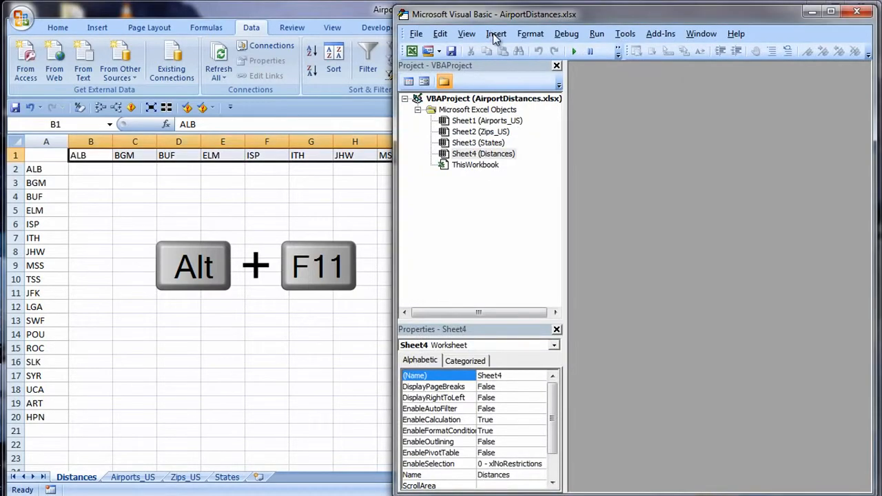
pyautogui.click(496, 33)
pyautogui.click(510, 81)
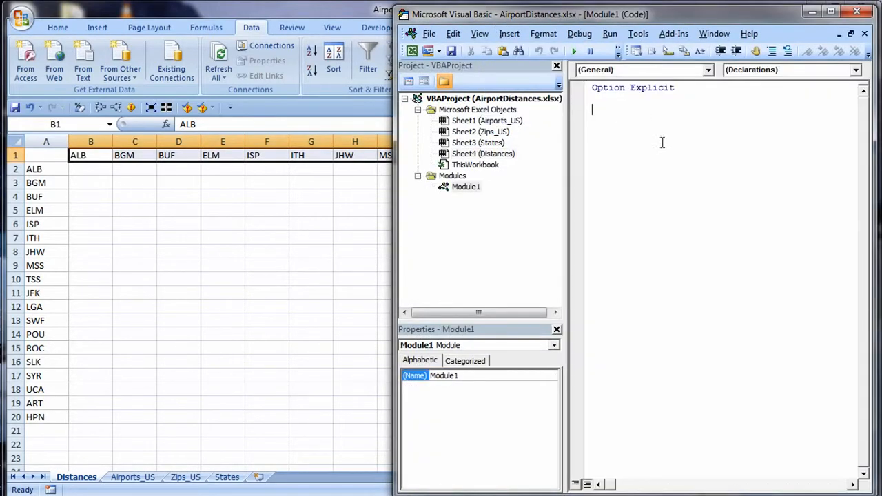
pyautogui.hotkey('ctrl', 'v')
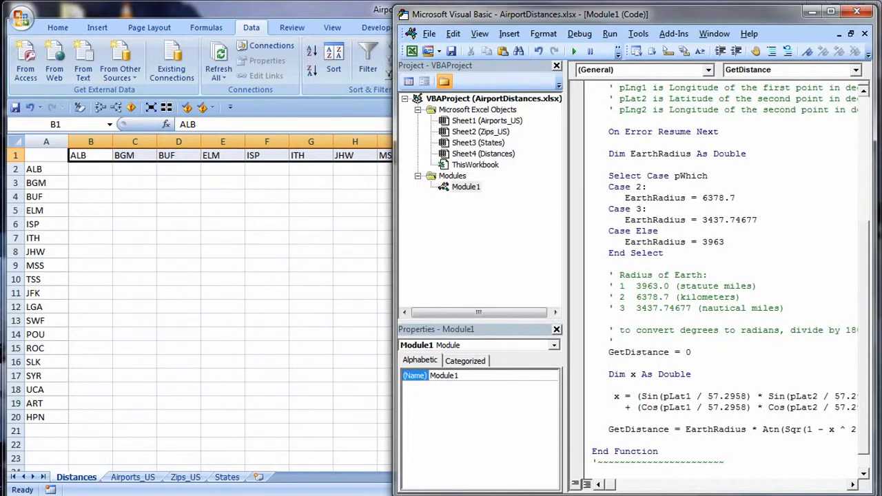
# Compile the VBA project and widen the Visual Basic editor window to show the full lines of the GetDistance function.
pyautogui.click(575, 33)
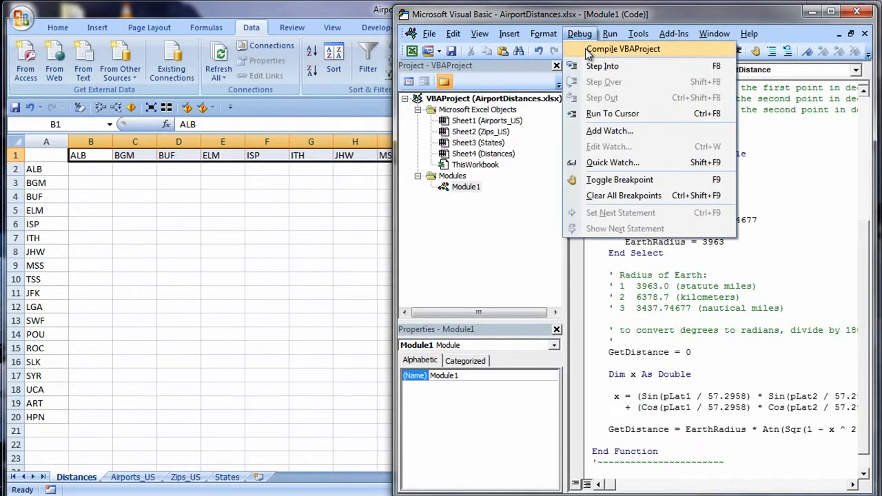
pyautogui.click(586, 46)
pyautogui.moveTo(866, 298); pyautogui.dragTo(845, 141)
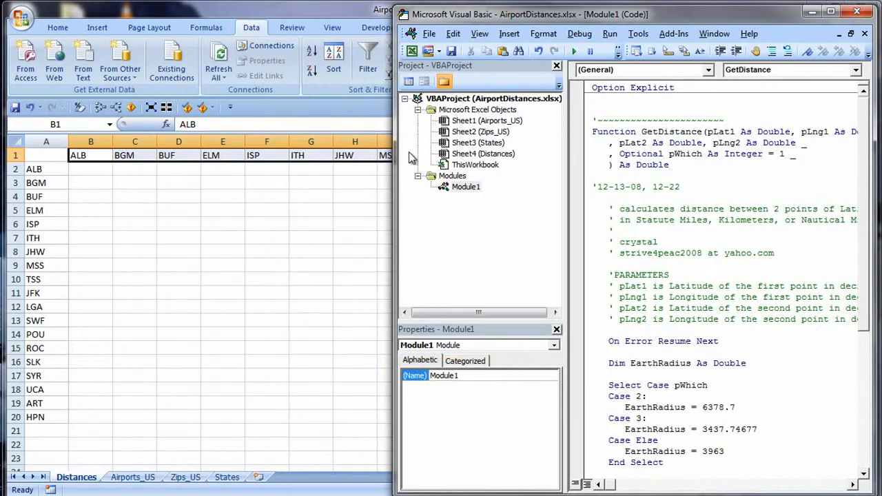
pyautogui.moveTo(398, 197); pyautogui.dragTo(142, 181)
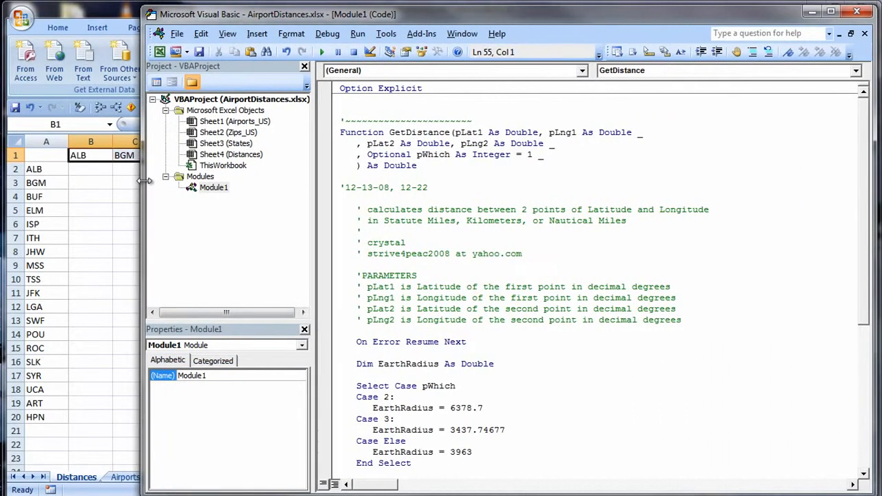
# Select the GetDistance function name, begin a GetDistance formula in cell B2 of Distances, and open the argument entry for a nested VLOOKUP.
pyautogui.click(411, 132)
pyautogui.doubleClick(412, 132)
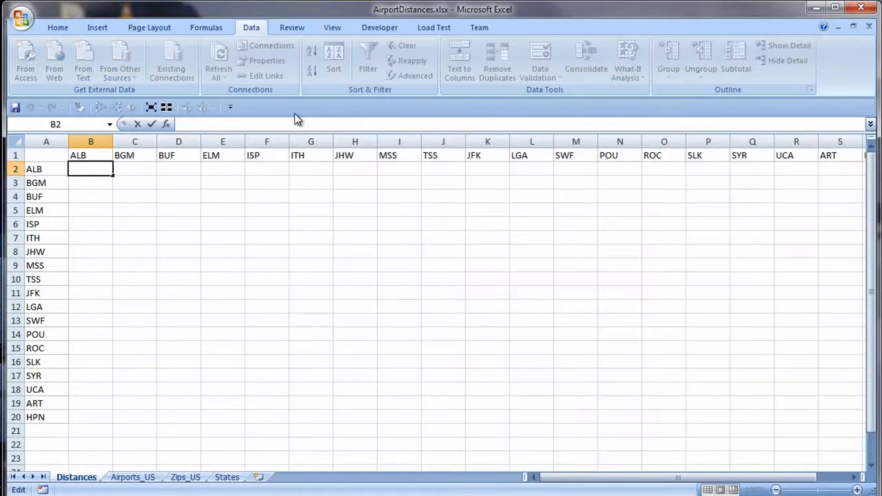
pyautogui.write('=GetDistance')
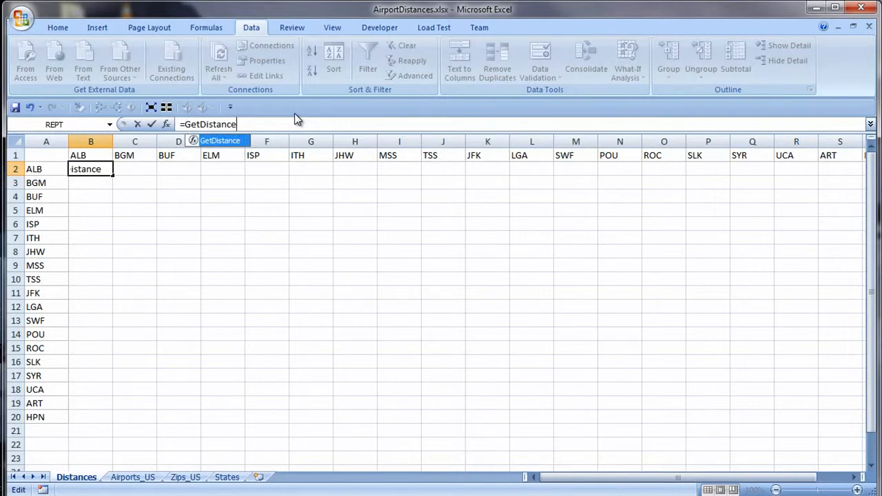
pyautogui.write('(')
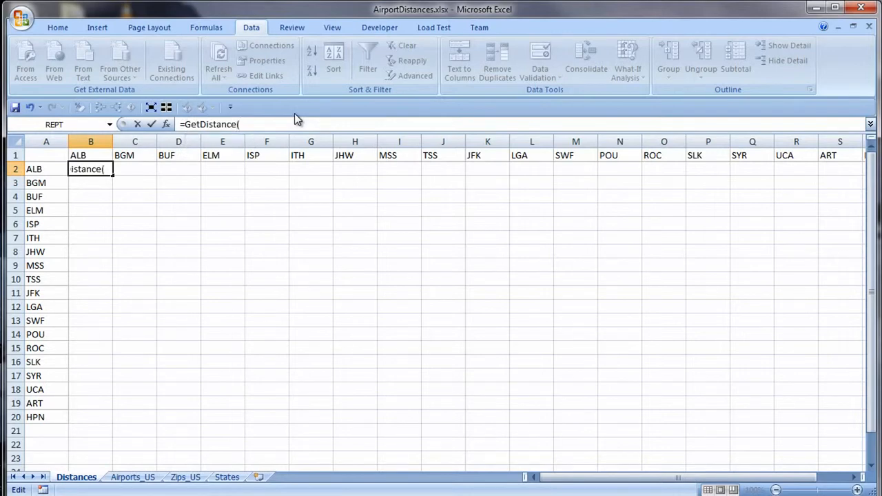
pyautogui.write('vl')
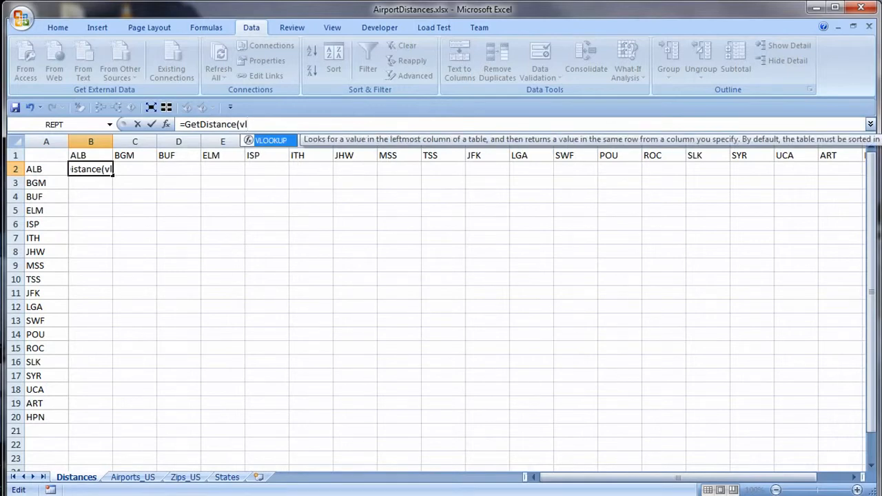
pyautogui.press('Tab')
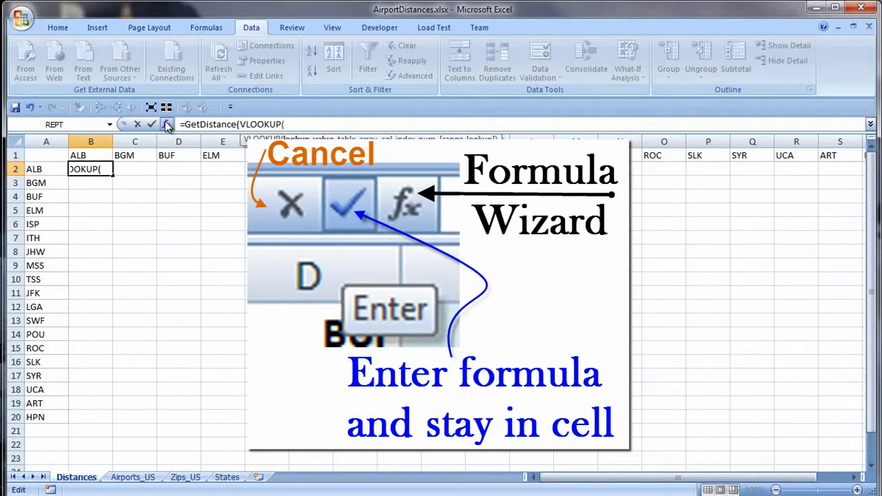
pyautogui.click(165, 124)
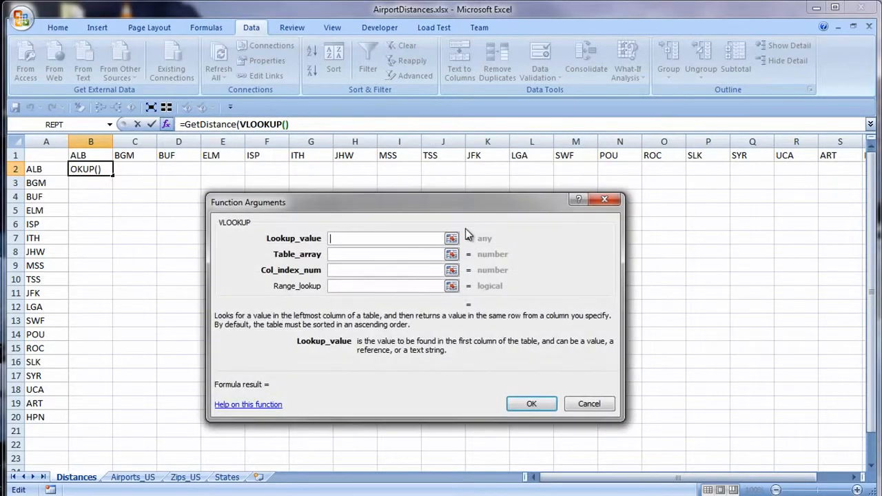
# Set the VLOOKUP's lookup value to $B$1 and its table array to Airports_US!B10:G525.
pyautogui.click(85, 155)
pyautogui.press('F4')
pyautogui.press('Tab')
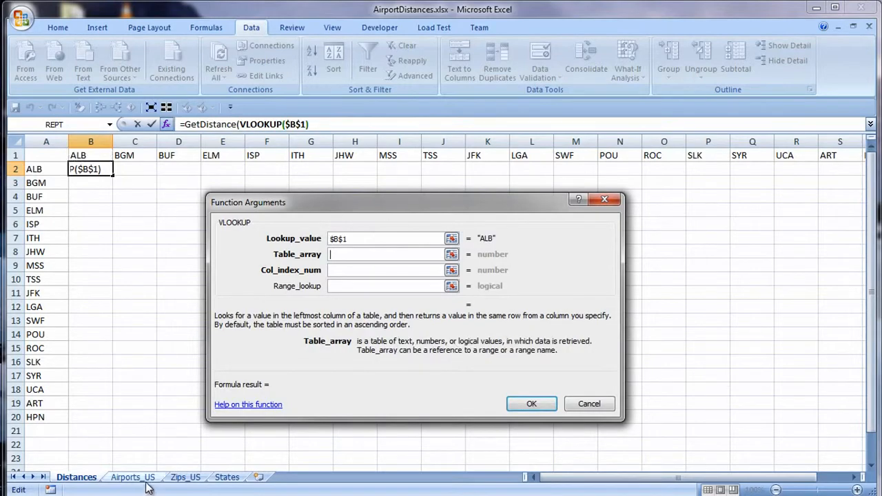
pyautogui.click(143, 476)
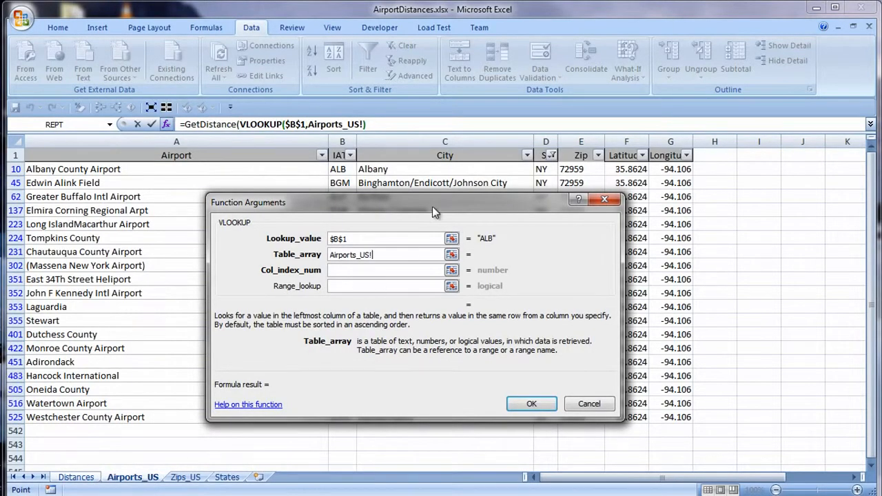
pyautogui.moveTo(431, 201); pyautogui.dragTo(439, 283)
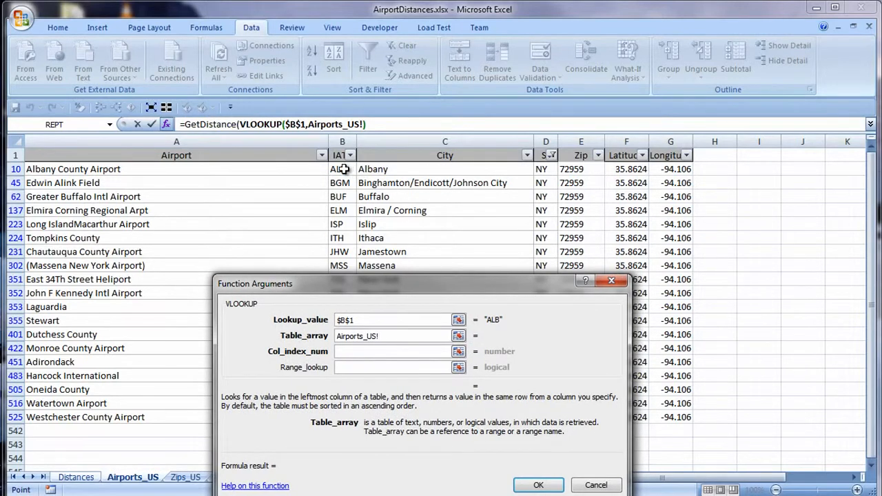
pyautogui.click(344, 169)
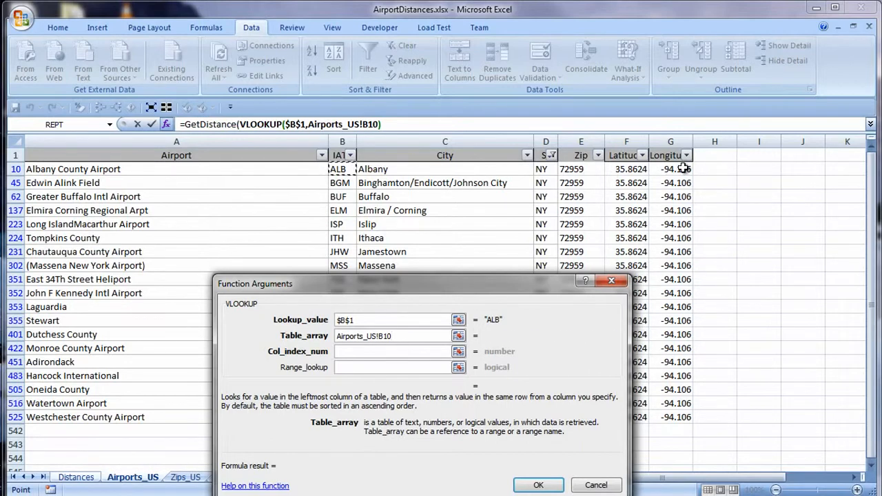
pyautogui.keyDown('shift'); pyautogui.click(676, 418); pyautogui.keyUp('shift')
# Set the VLOOKUP's column index number to 5 and accept the function arguments.
pyautogui.press('Tab')
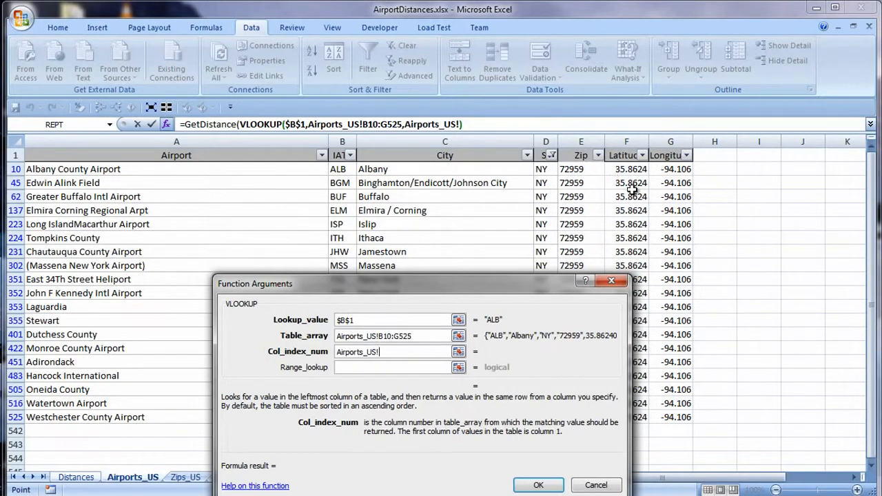
pyautogui.moveTo(402, 353); pyautogui.dragTo(336, 353)
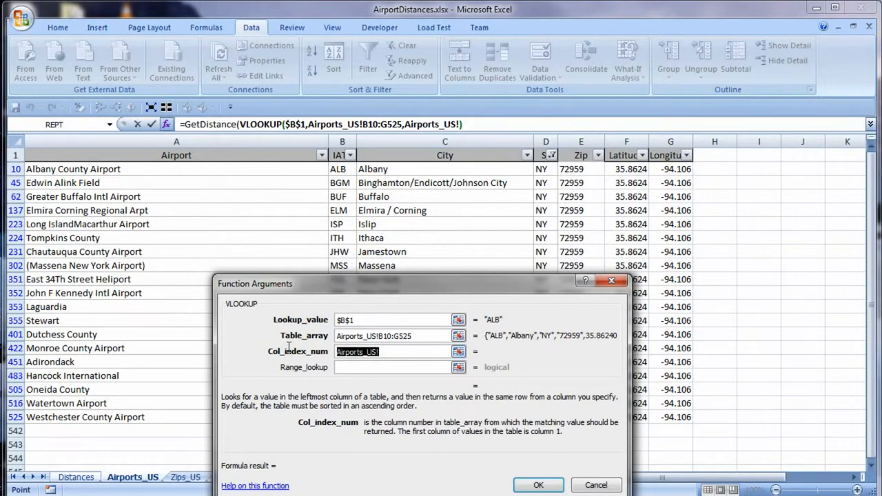
pyautogui.write('5')
pyautogui.click(536, 486)
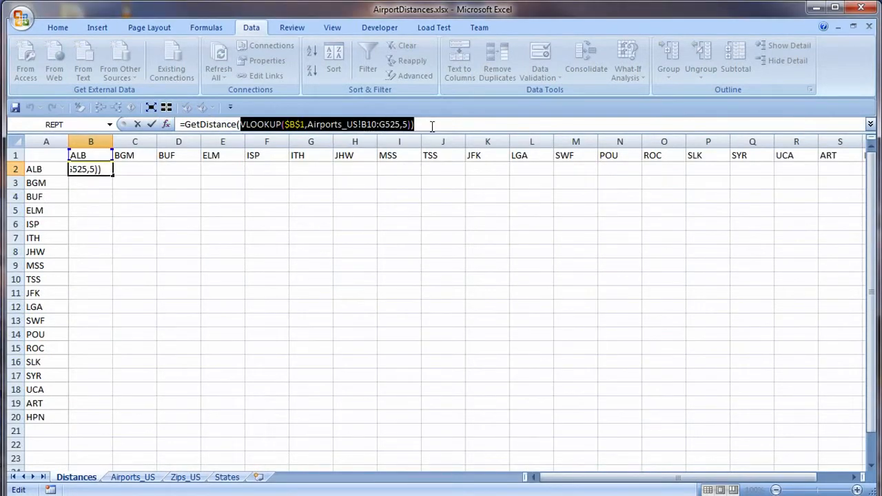
# Copy the VLOOKUP expression and paste it as GetDistance's second and third arguments, using column 6 for the second.
pyautogui.hotkey('ctrl', 'c')
pyautogui.hotkey('ctrl', 'v')
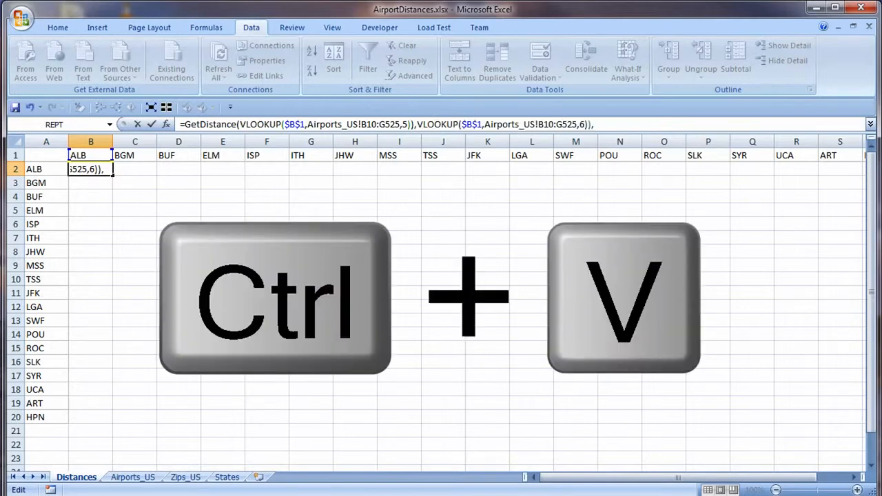
pyautogui.hotkey('ctrl', 'v')
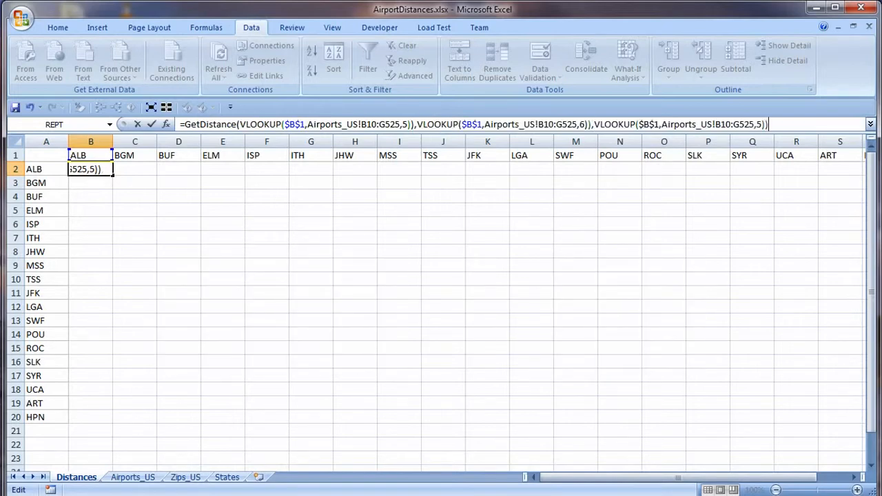
# Complete the B2 formula with B$1 lookups for the first point and $A2 lookups for the second, and fill it down to B20.
pyautogui.moveTo(660, 125); pyautogui.dragTo(639, 125)
pyautogui.click(44, 171)
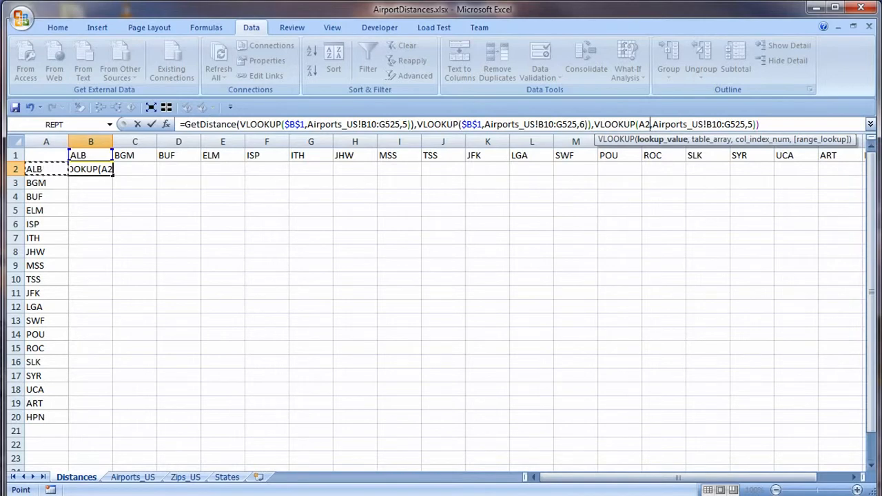
pyautogui.press('F4')
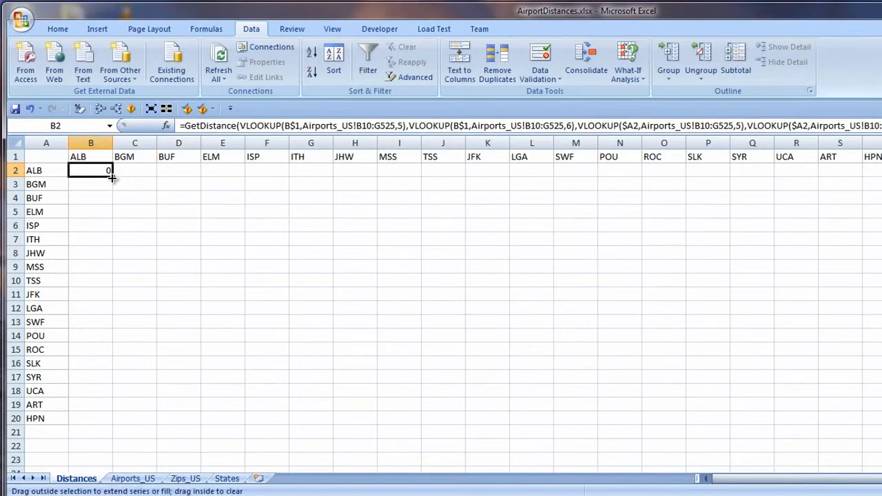
pyautogui.doubleClick(112, 175)
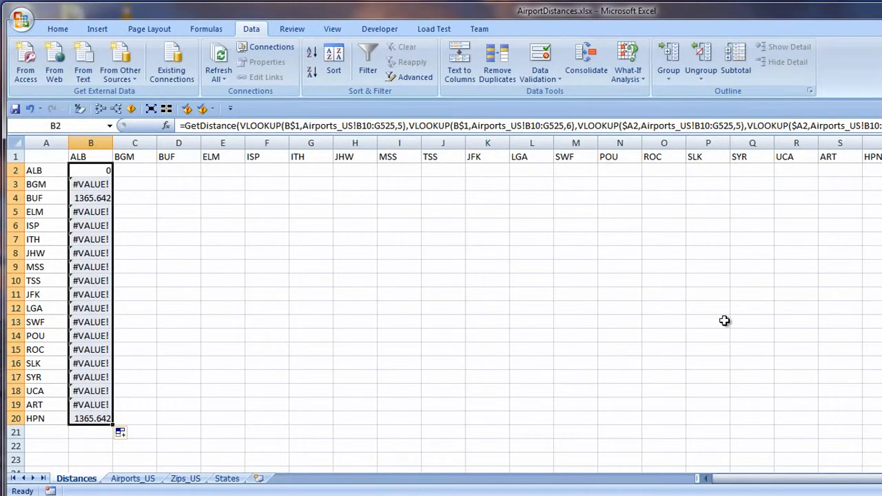
# Show all rows of Airports_US, select B2:G541 and name the range IATA_Lat_Long.
pyautogui.click(84, 184)
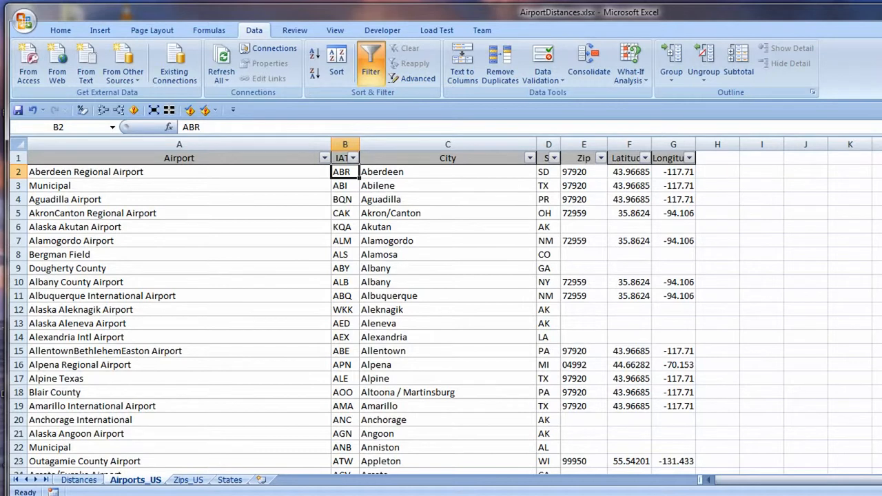
pyautogui.hotkey('ctrl', 'shift', 'Down')
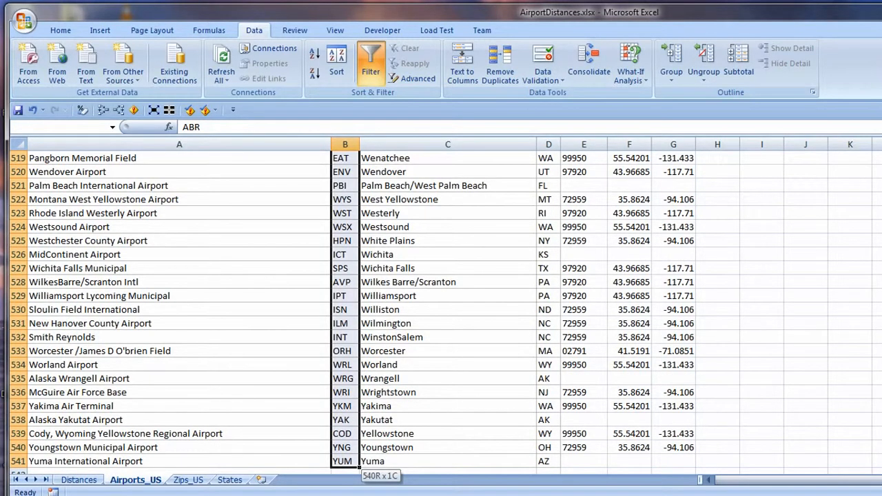
pyautogui.hotkey('shift', 'Right')
pyautogui.hotkey('shift', 'Right')
pyautogui.hotkey('shift', 'Right')
pyautogui.hotkey('shift', 'Right')
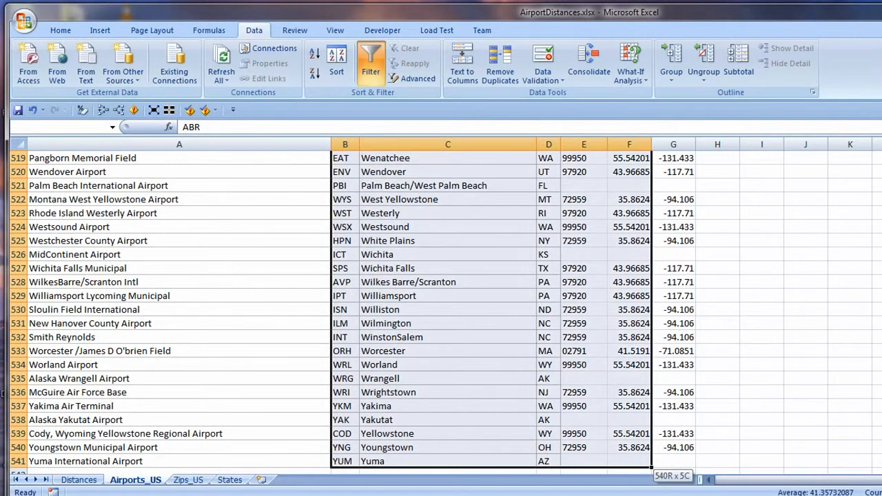
pyautogui.hotkey('shift', 'Right')
pyautogui.write('IA')
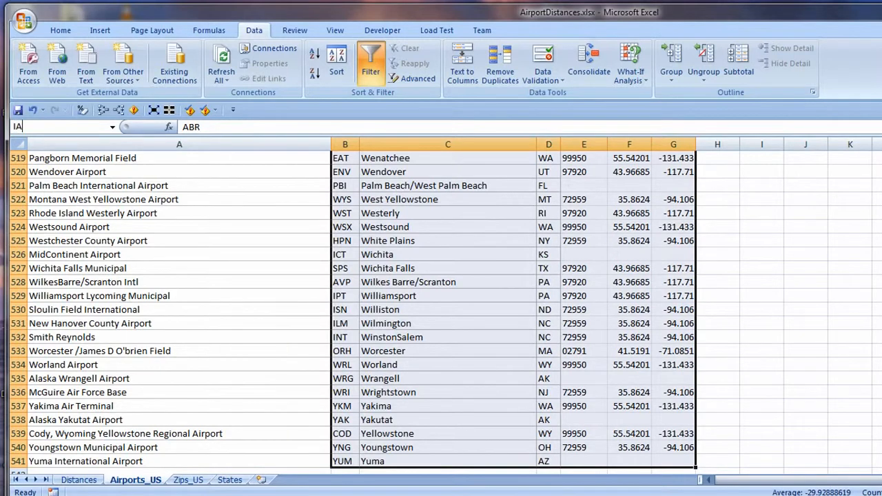
pyautogui.write('TA_Lat_Long')
pyautogui.press('Return')
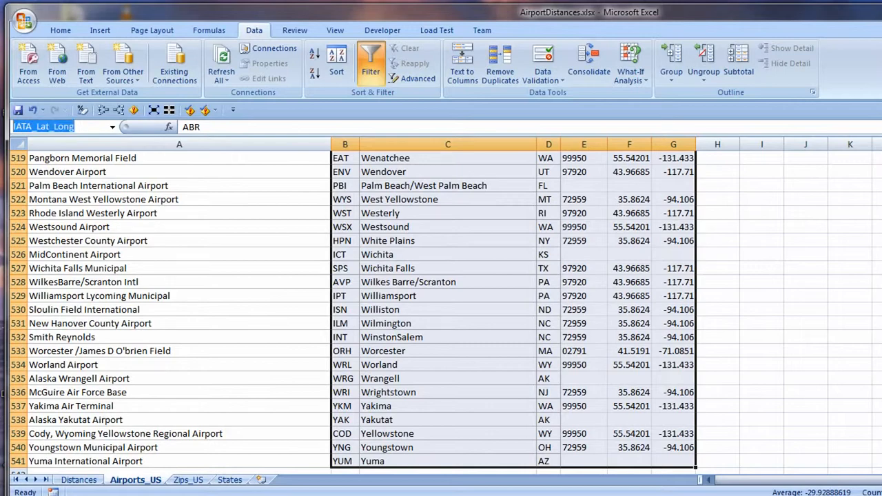
# Replace the table range in all four VLOOKUPs of Distances cell B3 with IATA_Lat_Long and fill the formula through B2:B20.
pyautogui.click(79, 479)
pyautogui.moveTo(305, 128); pyautogui.dragTo(811, 126)
pyautogui.hotkey('ctrl', 'v')
pyautogui.hotkey('ctrl', 'v')
pyautogui.hotkey('ctrl', 'v')
pyautogui.hotkey('ctrl', 'v')
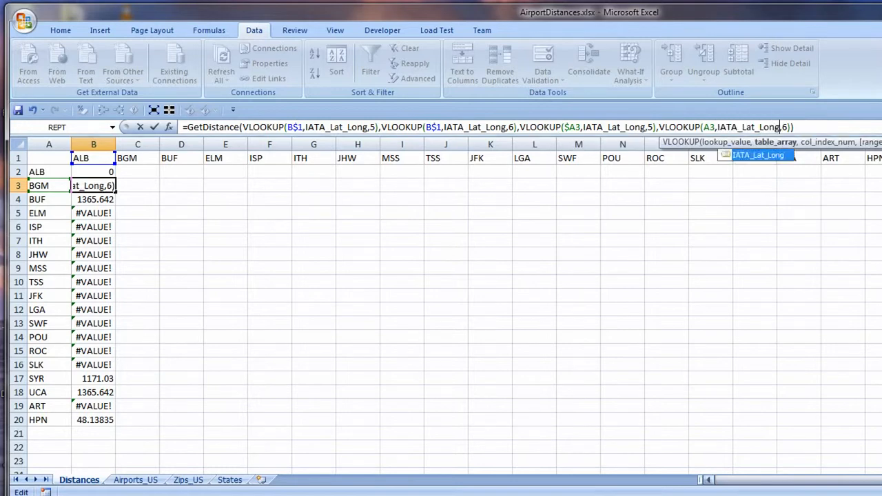
pyautogui.hotkey('ctrl', 'Return')
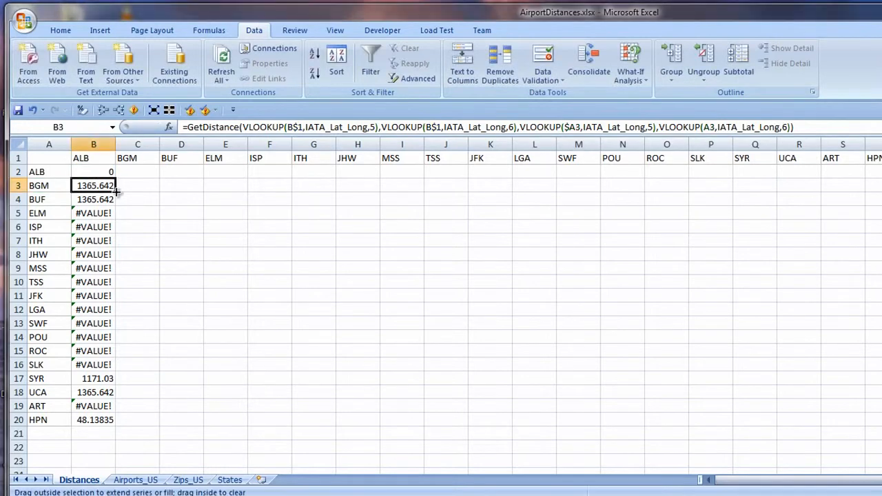
pyautogui.moveTo(116, 193); pyautogui.dragTo(105, 174)
pyautogui.doubleClick(115, 192)
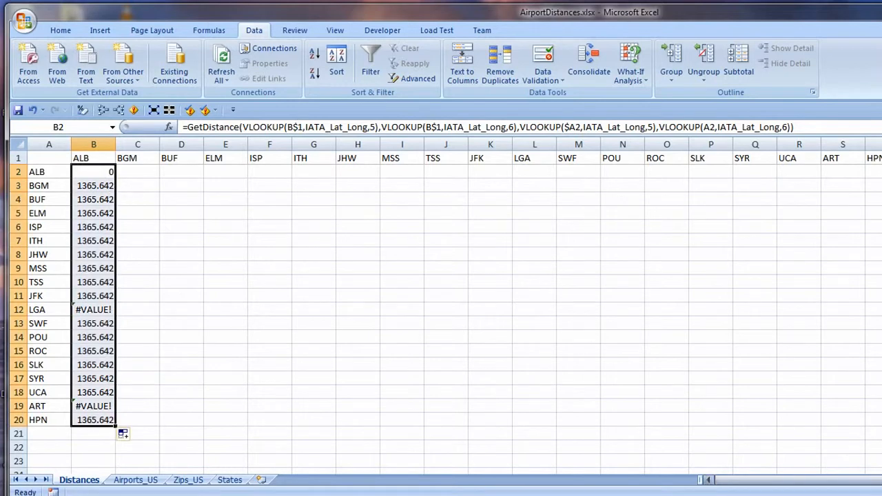
# Inspect the formula in B12 for LGA and filter the IATA column of Airports_US to LGA.
pyautogui.click(90, 309)
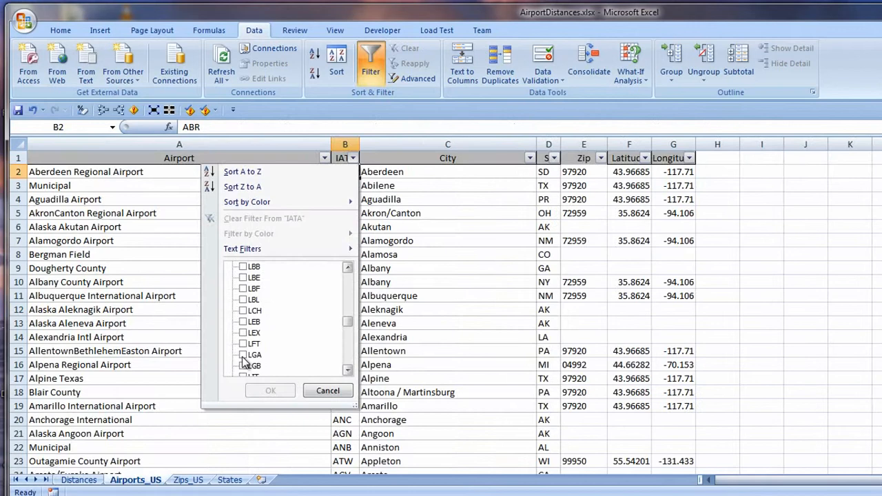
pyautogui.click(242, 354)
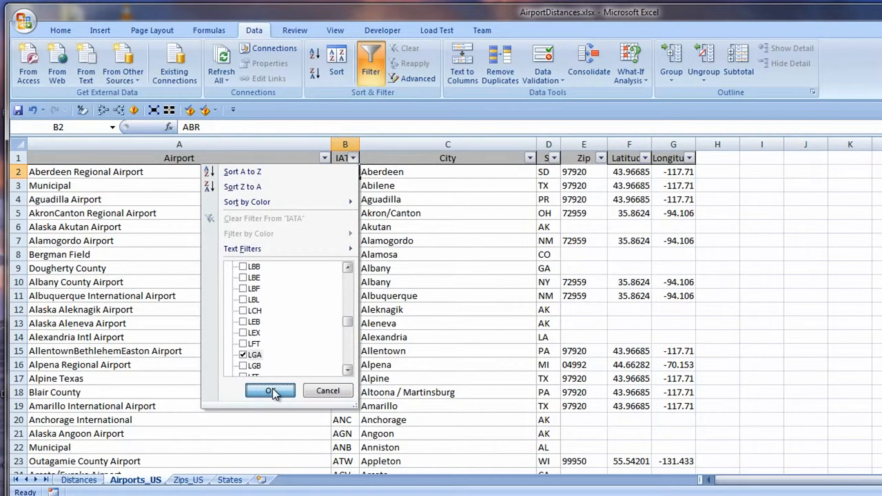
pyautogui.click(271, 391)
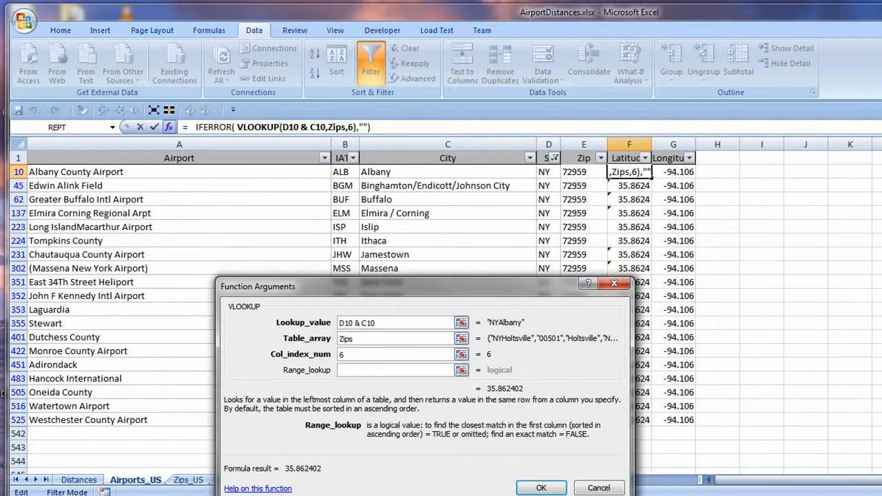
# Set the range lookup of the Latitude VLOOKUP in F10 to false, and check the Zips_US sheet.
pyautogui.write('false')
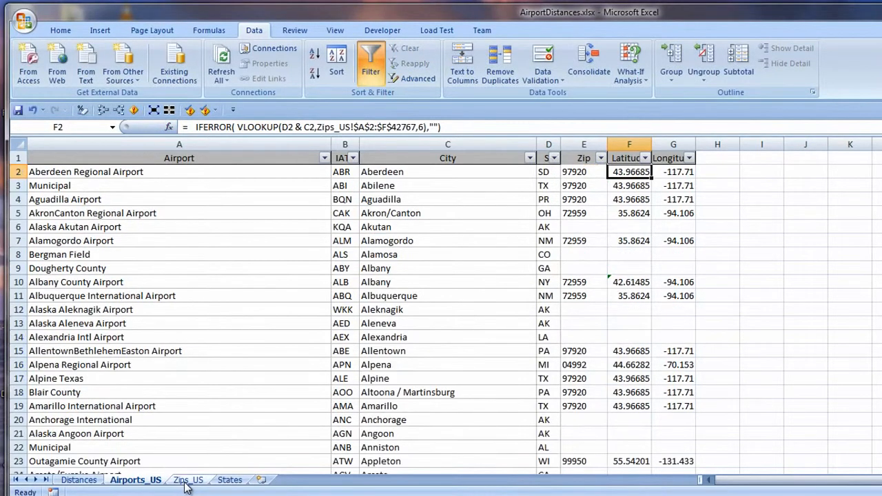
pyautogui.click(188, 480)
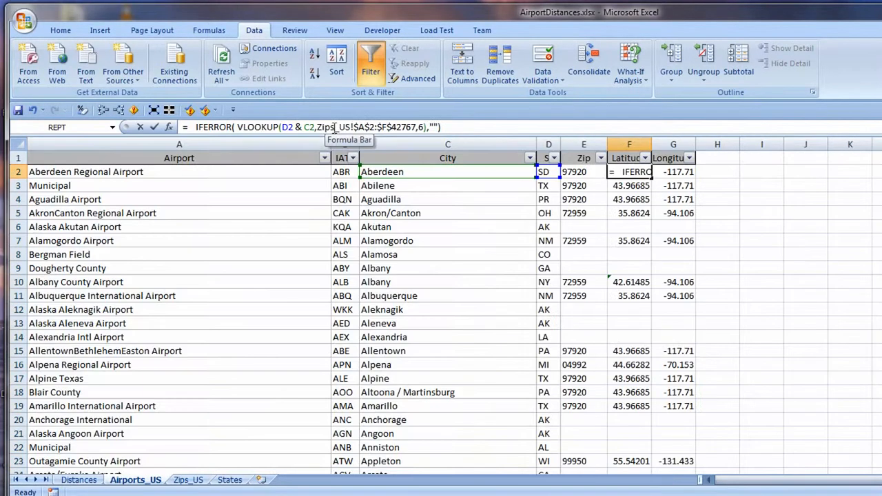
# Add false as the range lookup of the Latitude VLOOKUP in Airports_US cell F2 and fill the formula down the column.
pyautogui.moveTo(335, 128); pyautogui.dragTo(420, 124)
pyautogui.press('Delete')
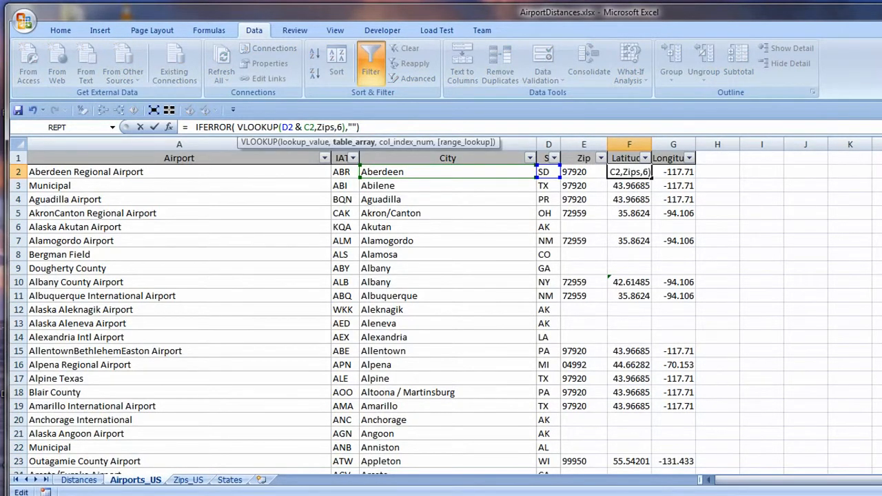
pyautogui.write(',false')
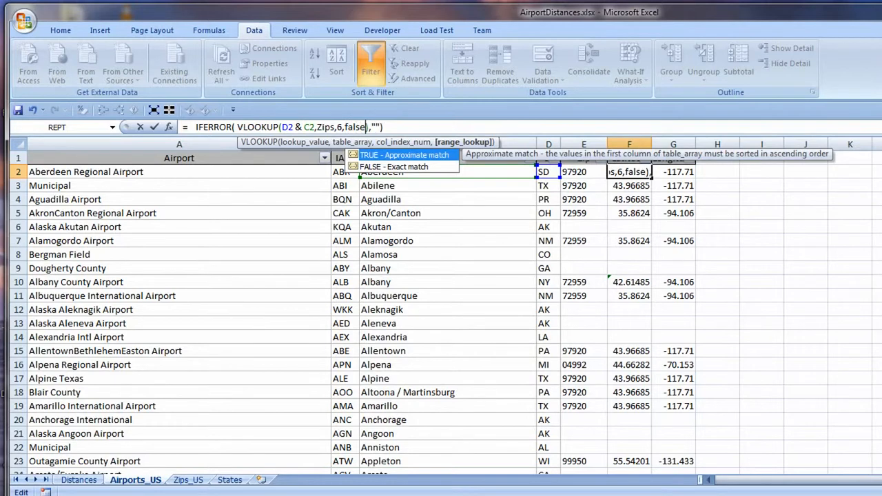
# Add FALSE as the range lookup of the Longitude VLOOKUP in G2 and fill the formula down the column.
pyautogui.moveTo(334, 128); pyautogui.dragTo(417, 127)
pyautogui.press('Delete')
pyautogui.write(',fa')
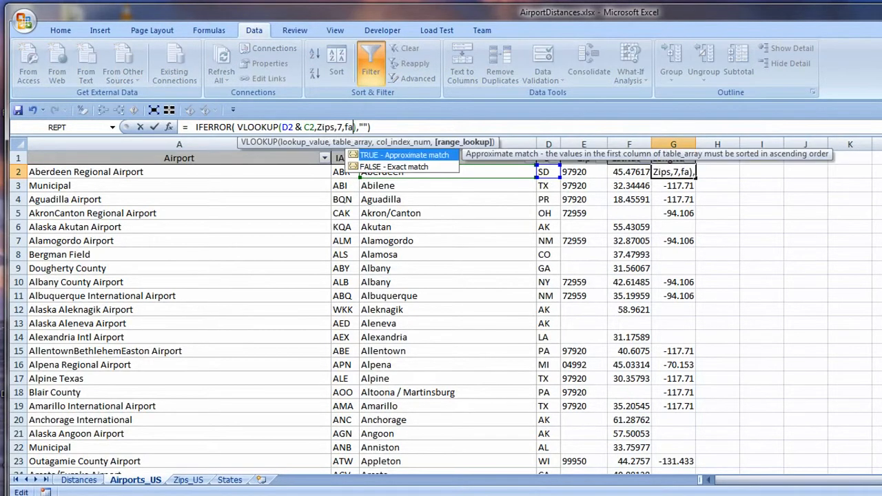
pyautogui.press('Down')
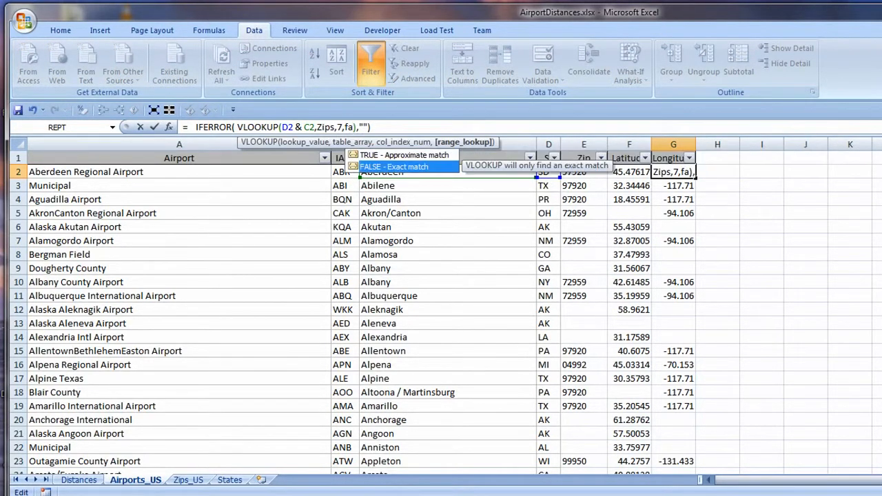
pyautogui.press('Tab')
pyautogui.hotkey('ctrl', 'Return')
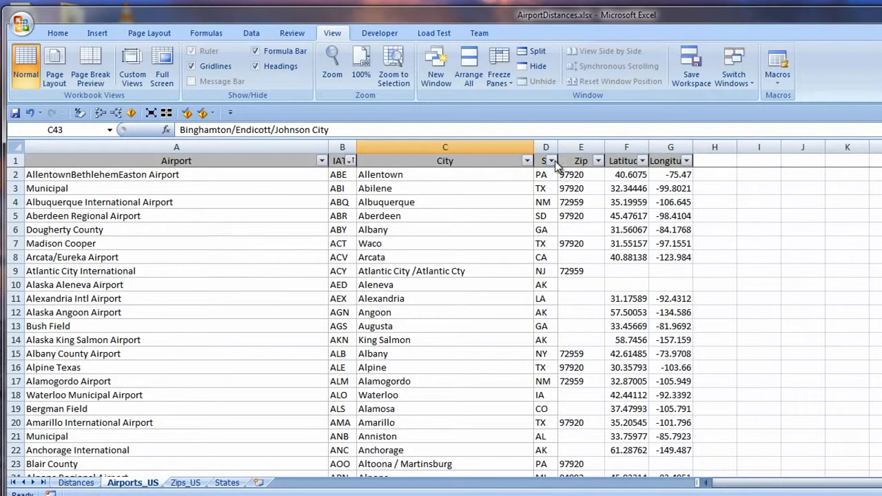
# Filter the state column of Airports_US to NY and shorten the BGM airport's city to Binghamton.
pyautogui.click(551, 161)
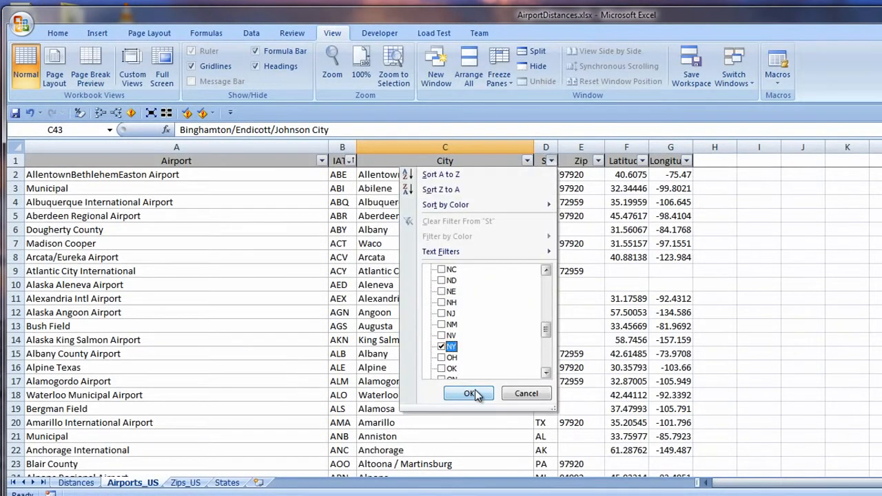
pyautogui.click(470, 394)
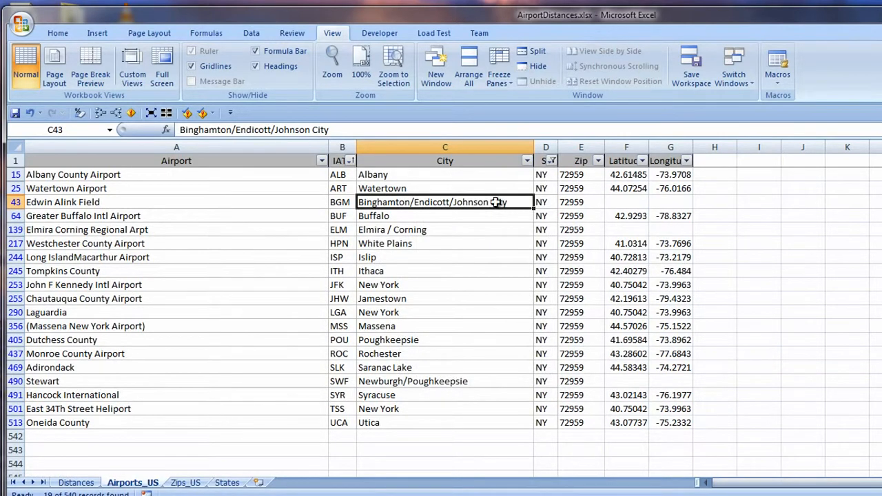
pyautogui.doubleClick(410, 202)
pyautogui.moveTo(410, 202); pyautogui.dragTo(573, 205)
pyautogui.press('Delete')
# Shorten the ELM airport's city to Elmira and the SWF airport's city to Newburgh.
pyautogui.click(384, 229)
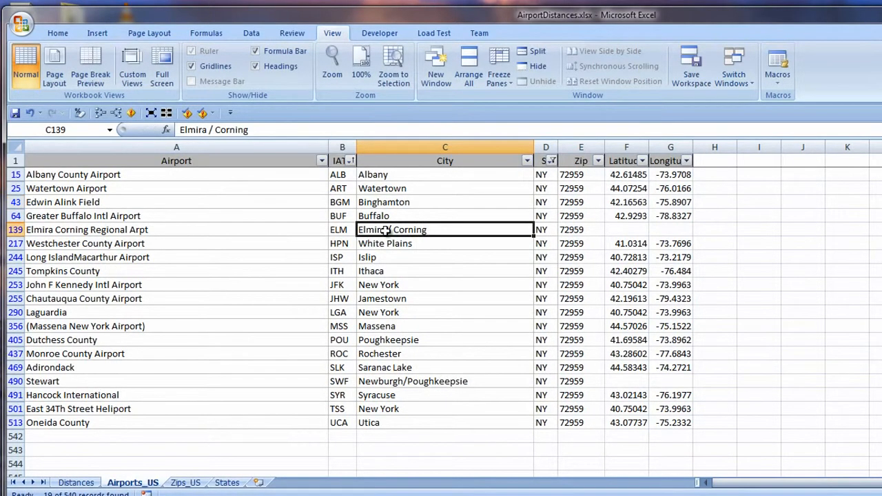
pyautogui.doubleClick(384, 229)
pyautogui.moveTo(385, 229); pyautogui.dragTo(509, 221)
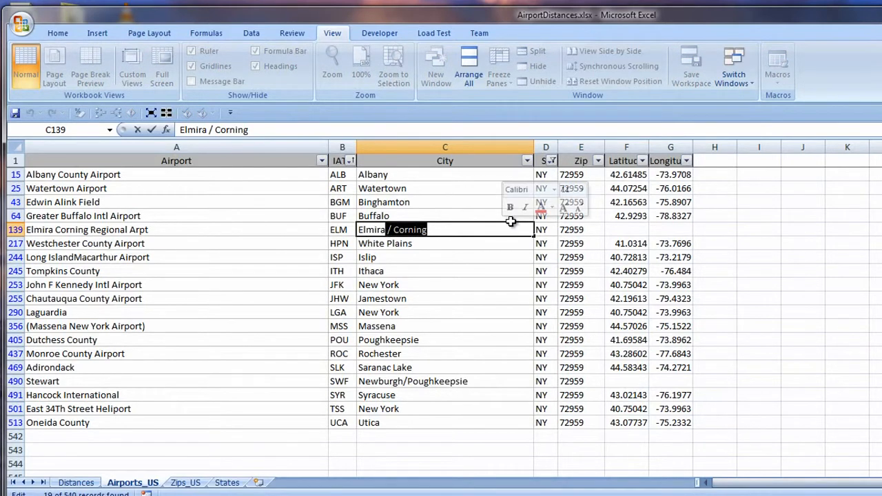
pyautogui.press('Delete')
pyautogui.click(385, 381)
pyautogui.doubleClick(404, 381)
pyautogui.moveTo(405, 381); pyautogui.dragTo(555, 376)
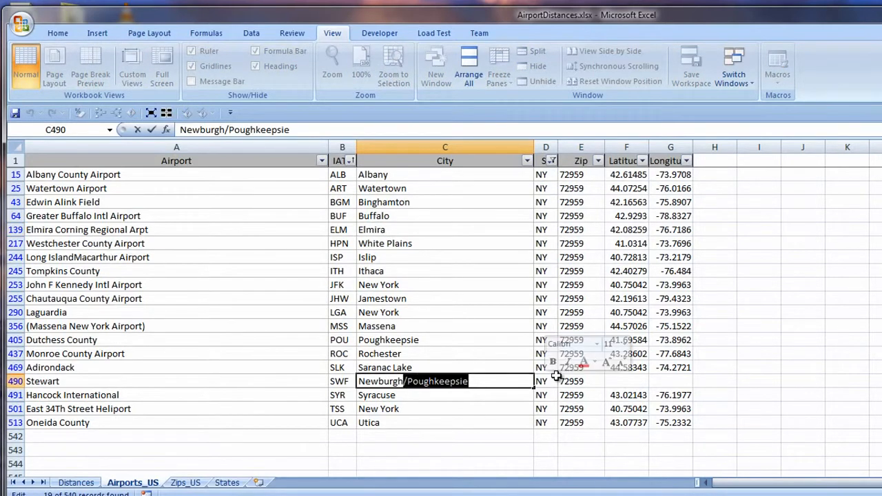
pyautogui.press('Delete')
pyautogui.press('Return')
# Change the A2 reference in the last VLOOKUP of Distances cell B2 to $A2.
pyautogui.click(76, 482)
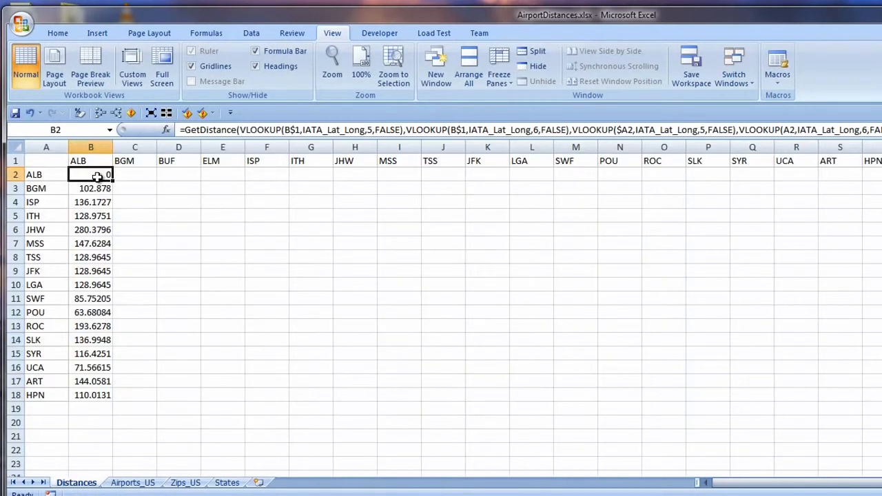
pyautogui.click(792, 130)
pyautogui.press('F4')
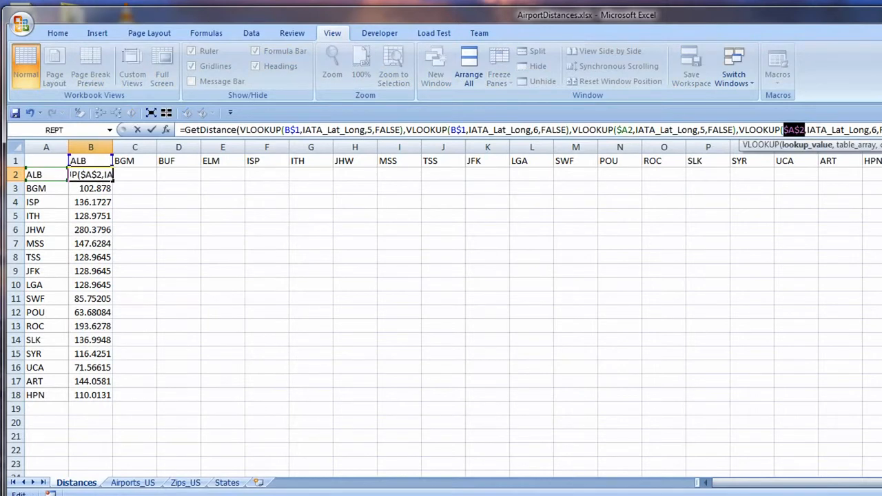
pyautogui.press('F4')
pyautogui.press('F4')
pyautogui.hotkey('ctrl', 'Return')
# Fill the B2 distance formula across the whole matrix B2:T18.
pyautogui.moveTo(113, 181); pyautogui.dragTo(875, 348)
pyautogui.click(103, 177)
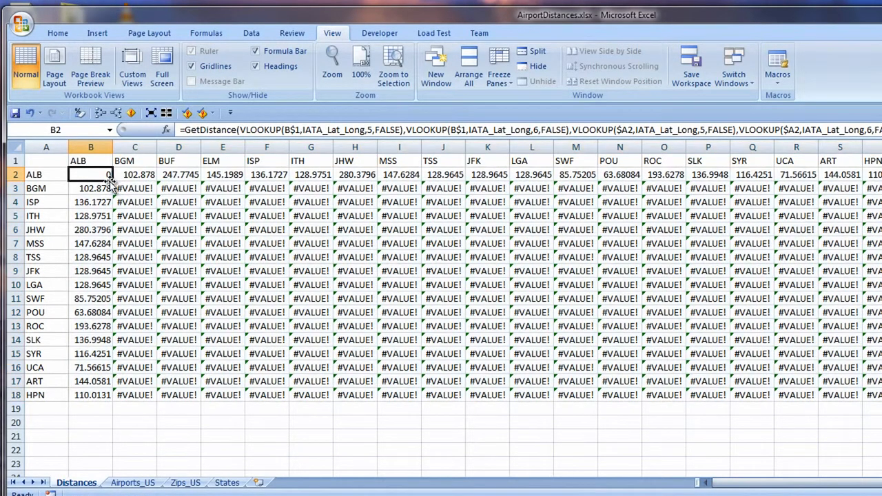
pyautogui.moveTo(113, 181); pyautogui.dragTo(878, 383)
# Format the distances in B2:T18 with the comma style and no decimal places.
pyautogui.click(58, 33)
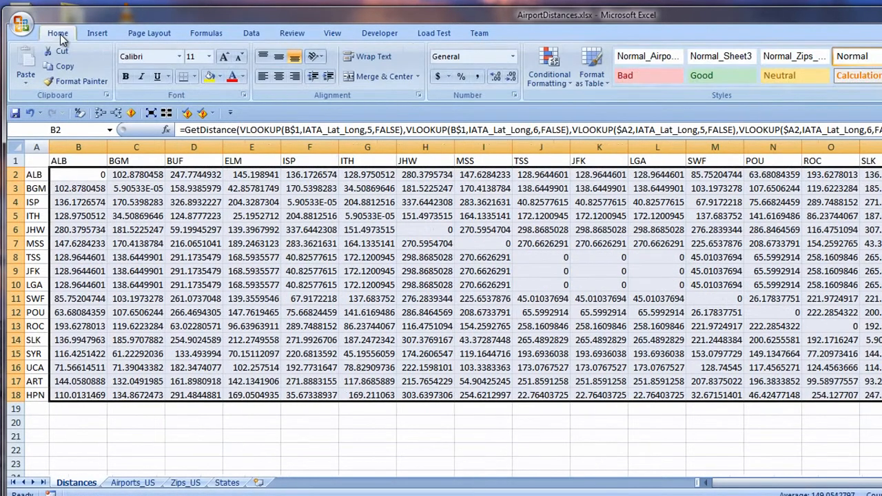
pyautogui.click(476, 78)
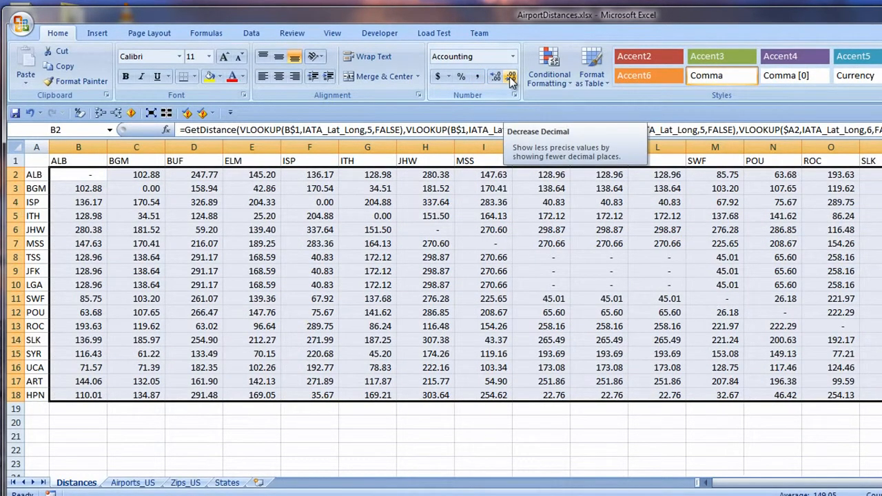
pyautogui.click(511, 78)
pyautogui.click(511, 78)
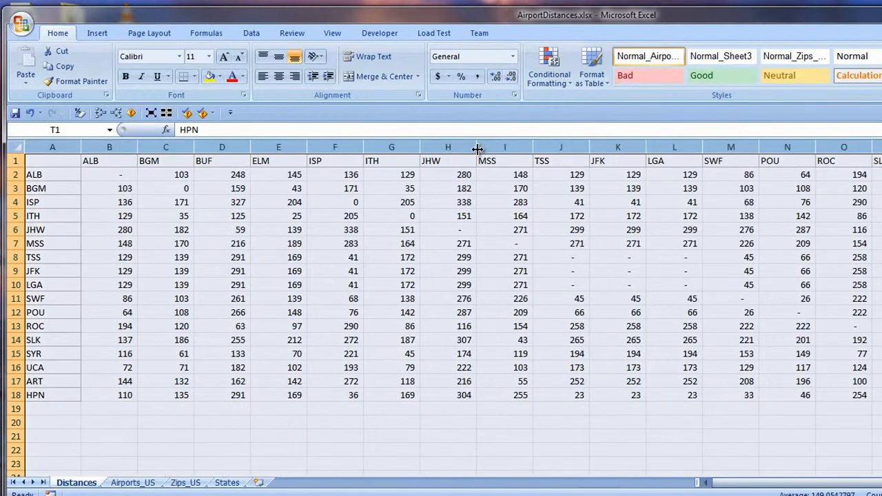
# Set the width of columns A through T to 8.
pyautogui.click(477, 148)
pyautogui.doubleClick(477, 147)
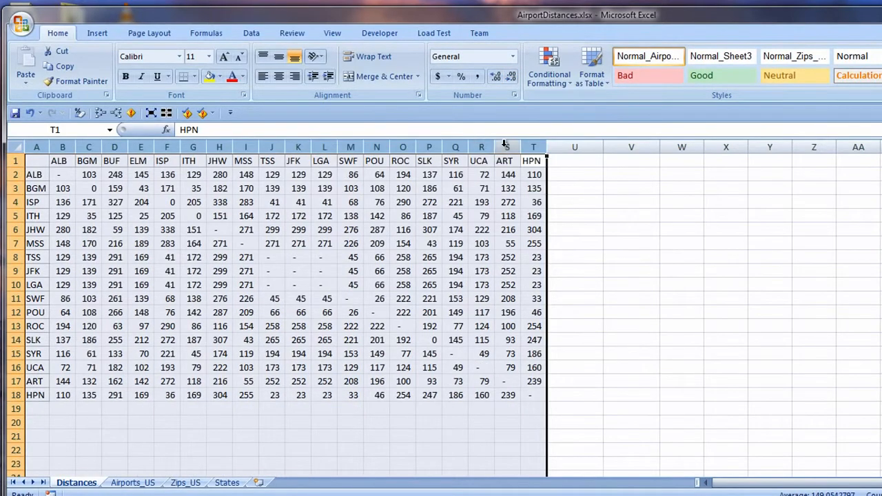
pyautogui.rightClick(507, 148)
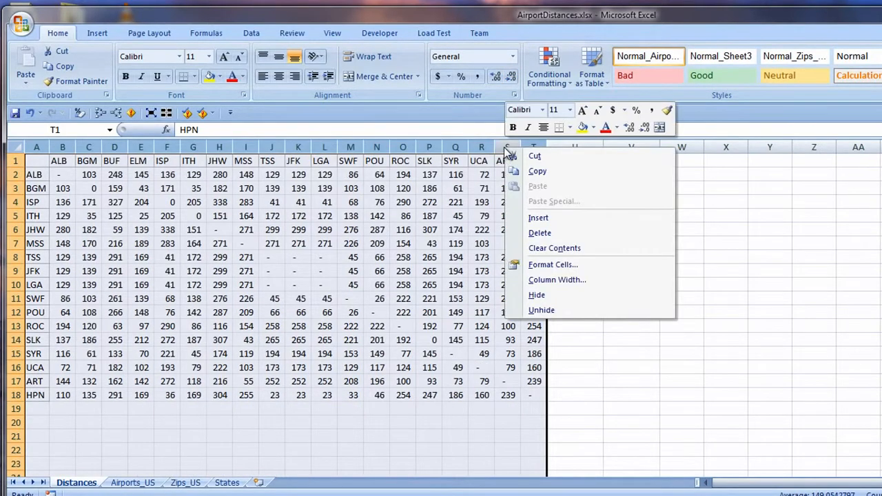
pyautogui.click(539, 280)
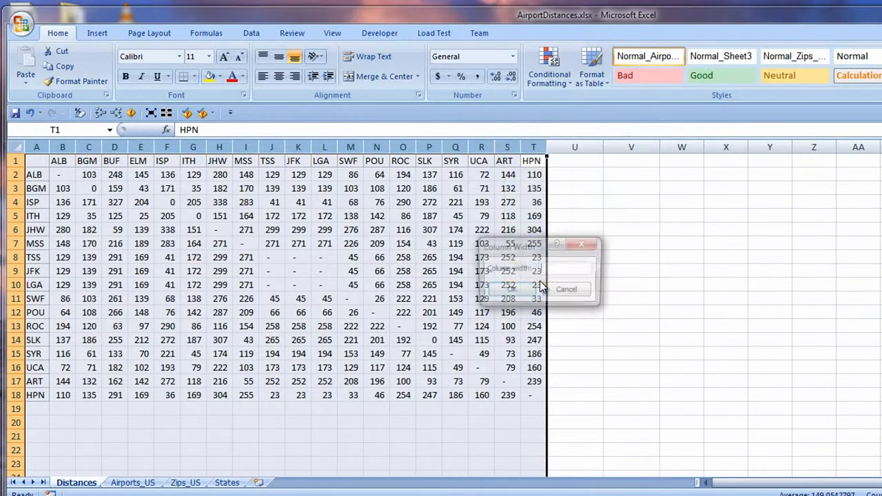
pyautogui.write('8')
pyautogui.press('Return')
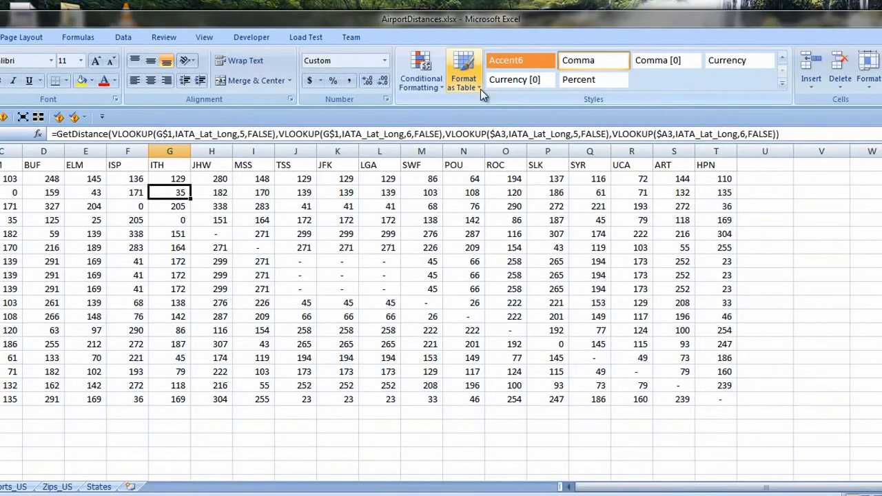
# Format A1:T18 as a table with headers in a light orange style and turn on banded columns.
pyautogui.click(475, 85)
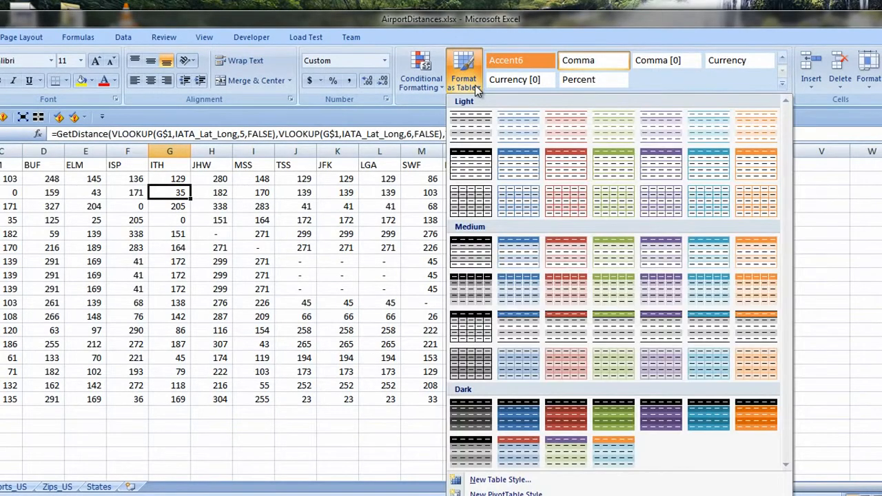
pyautogui.click(756, 126)
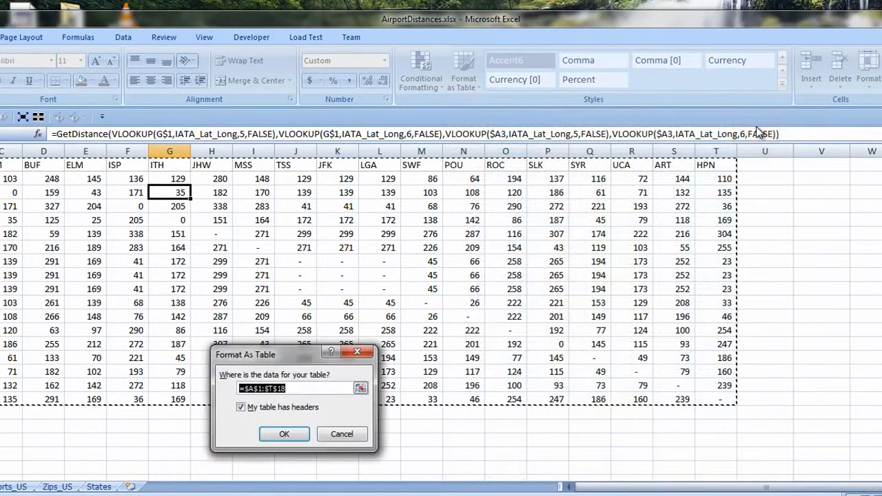
pyautogui.click(289, 432)
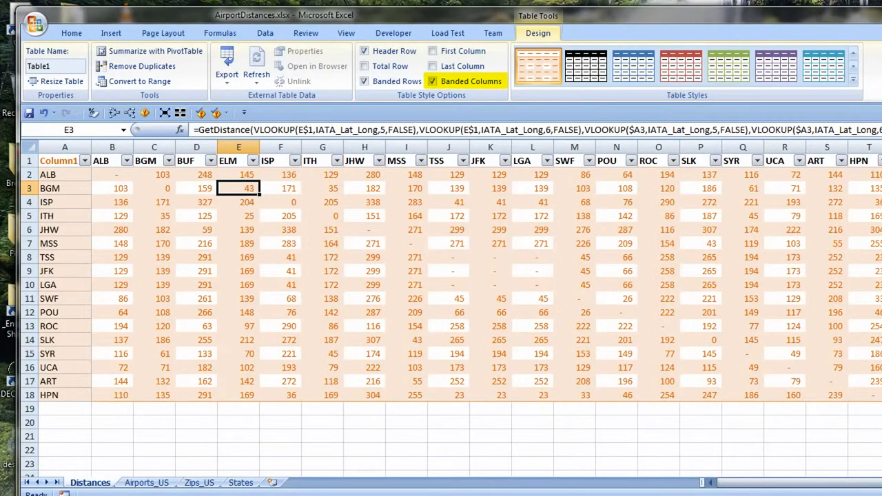
# Change the table to the light orange style with full cell borders and turn on first-column formatting.
pyautogui.click(853, 80)
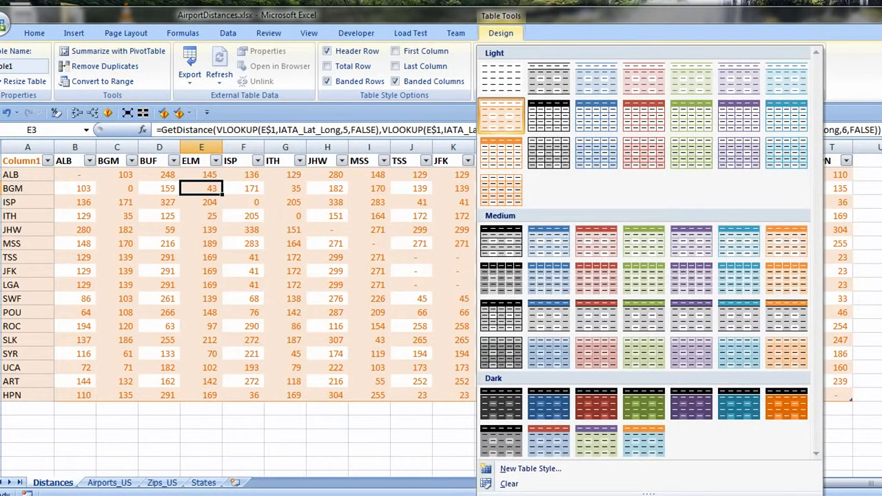
pyautogui.click(506, 198)
pyautogui.click(866, 449)
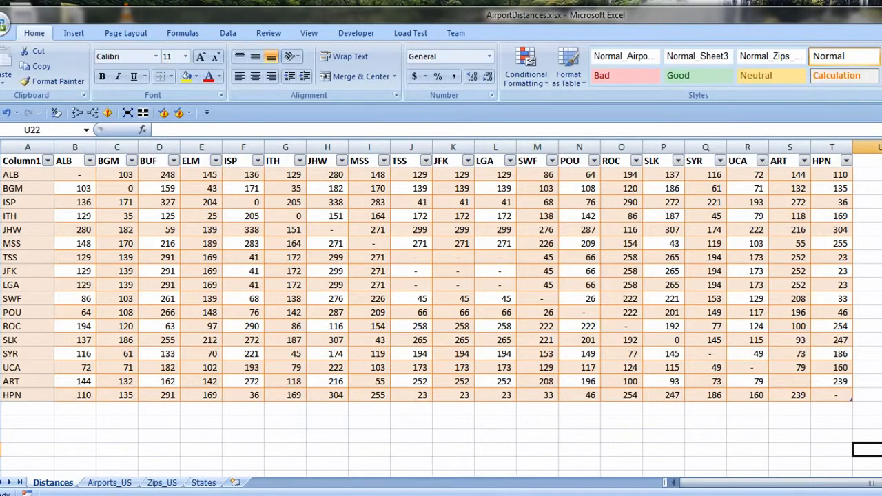
# Fill the ALB row of the table, A2:T2, with a light orange background slightly darker than the banding.
pyautogui.click(2, 175)
pyautogui.rightClick(90, 174)
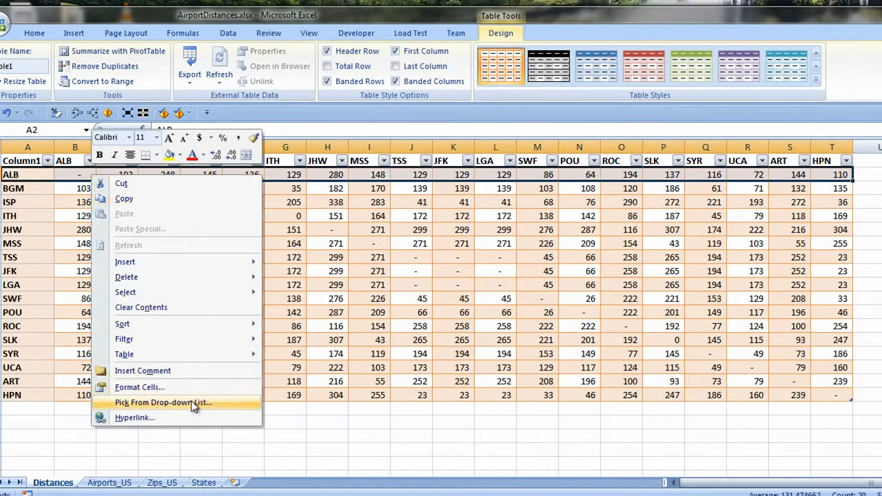
pyautogui.click(169, 388)
pyautogui.click(585, 132)
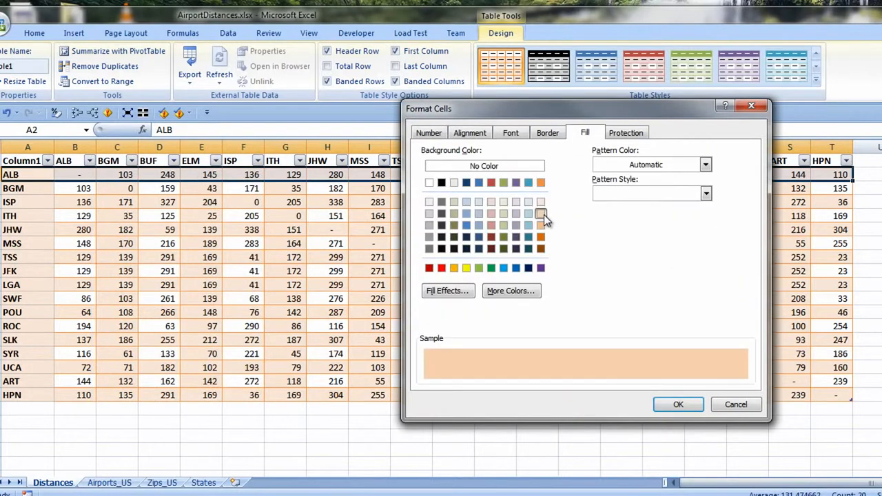
pyautogui.click(678, 404)
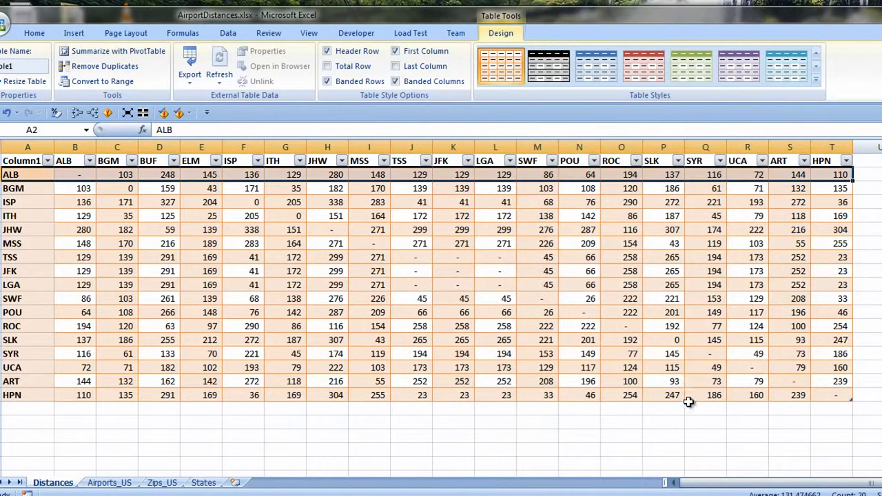
# Copy the ALB row's formatting to the JHW, LGA, SLK and HPN rows with Format Painter.
pyautogui.hotkey('alt', 'h')
pyautogui.click(52, 80)
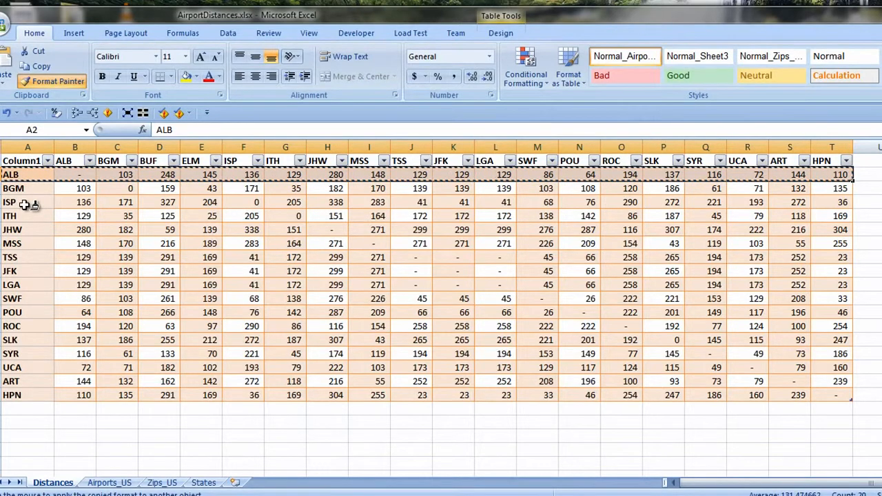
pyautogui.click(21, 230)
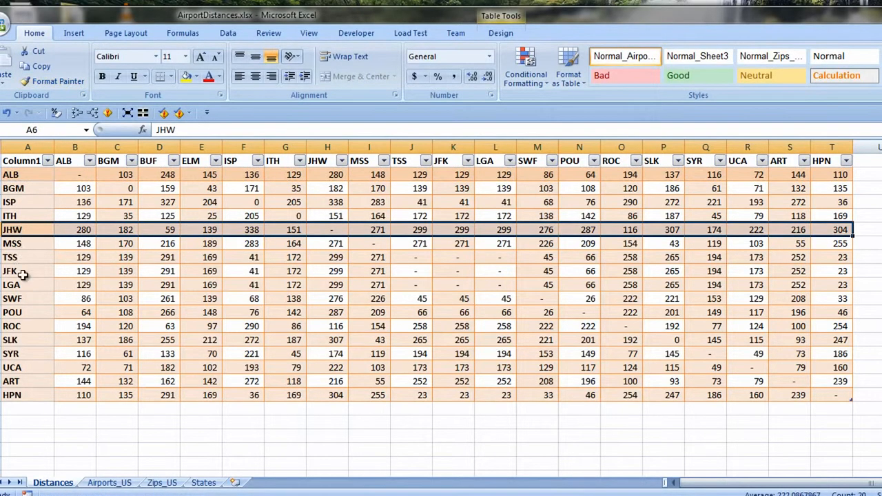
pyautogui.click(56, 81)
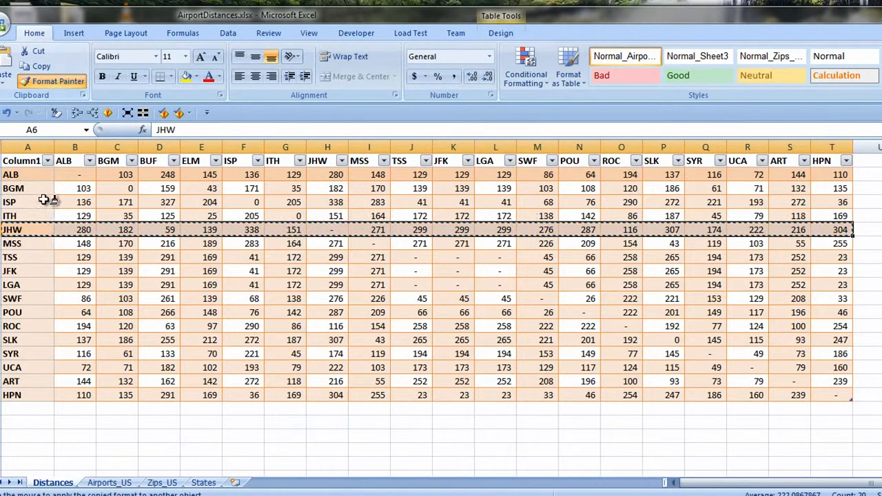
pyautogui.click(20, 285)
pyautogui.click(20, 339)
pyautogui.click(13, 394)
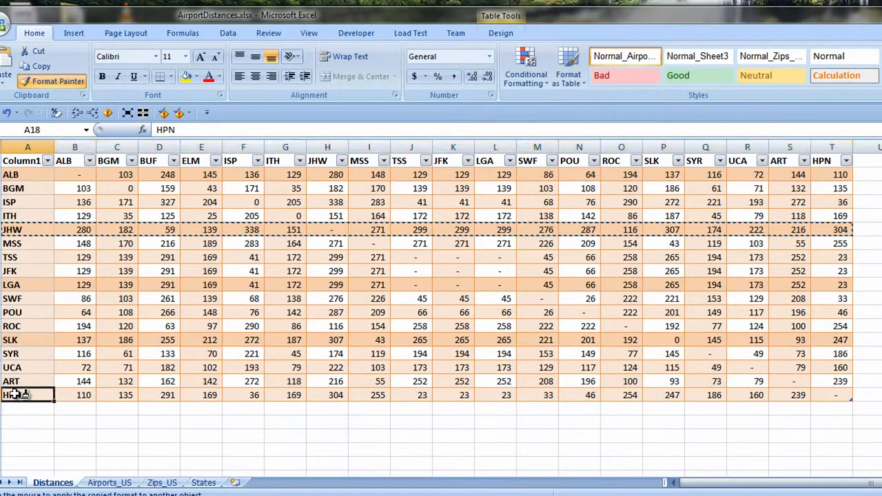
pyautogui.press('Escape')
# Fill the BGM column's distances, C2:C18, with Aqua, Accent 5, Lighter 80%.
pyautogui.click(117, 174)
pyautogui.keyDown('shift'); pyautogui.click(117, 395); pyautogui.keyUp('shift')
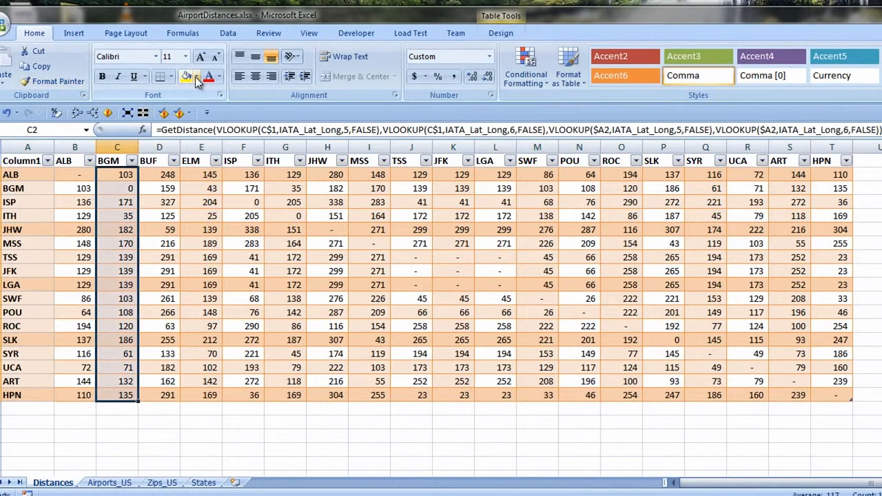
pyautogui.click(197, 76)
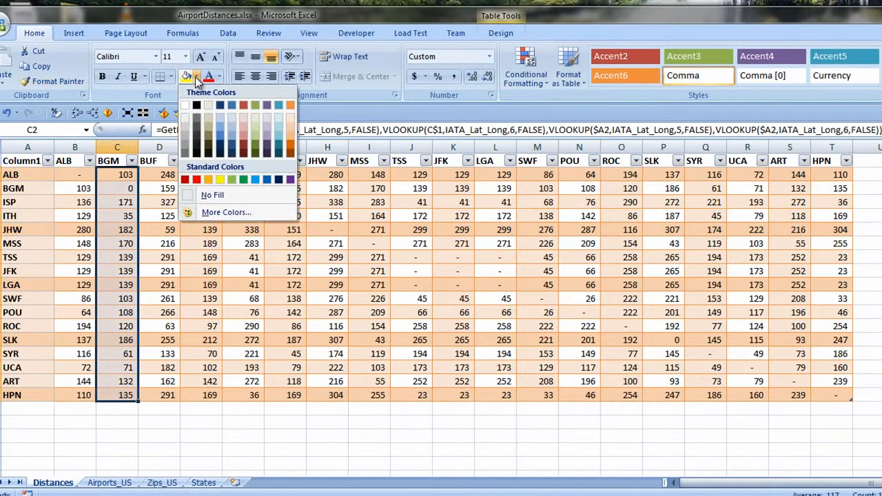
pyautogui.click(279, 116)
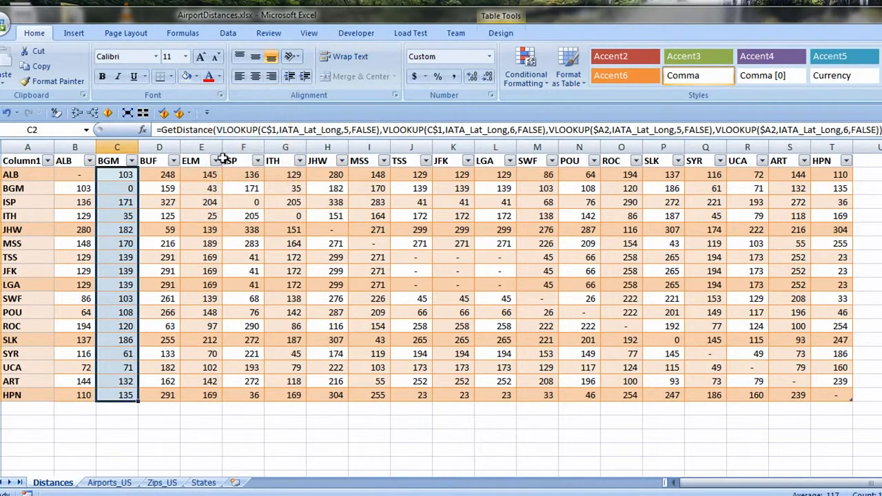
# Fill cell C2, the ALB–BGM distance, with a custom aqua darker than the rest of the BGM column.
pyautogui.click(115, 178)
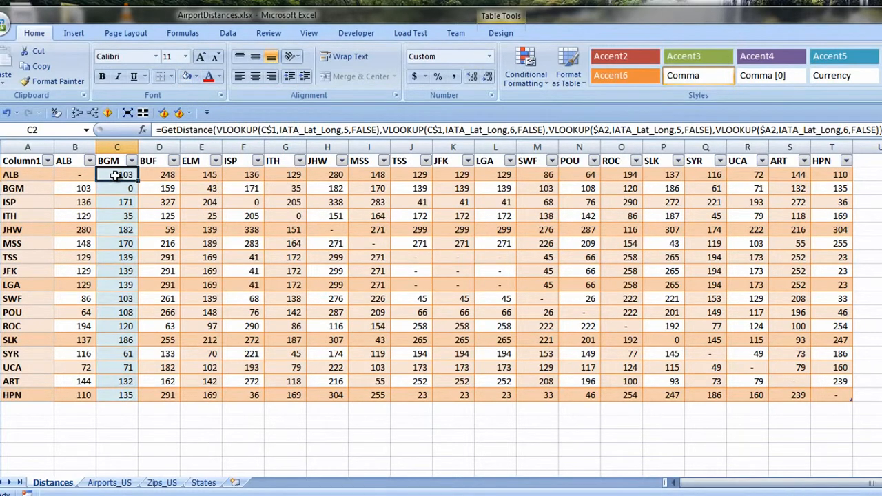
pyautogui.click(195, 76)
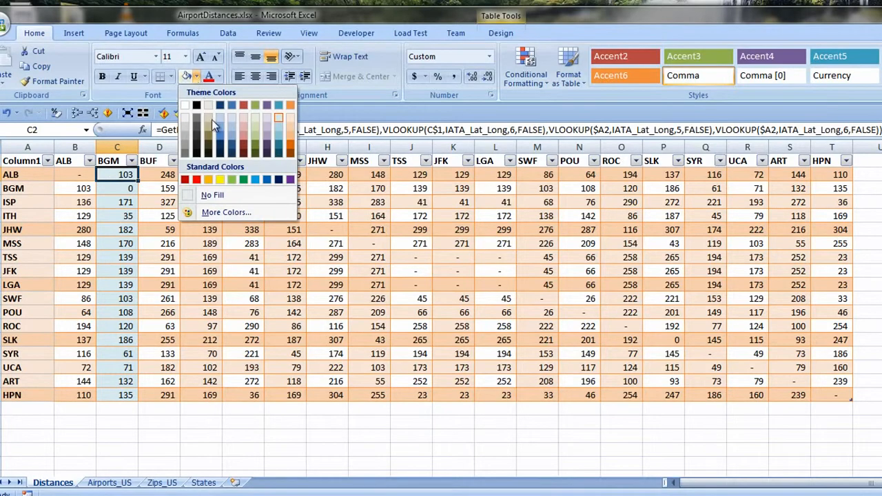
pyautogui.click(226, 212)
pyautogui.moveTo(385, 281); pyautogui.dragTo(386, 293)
pyautogui.click(420, 245)
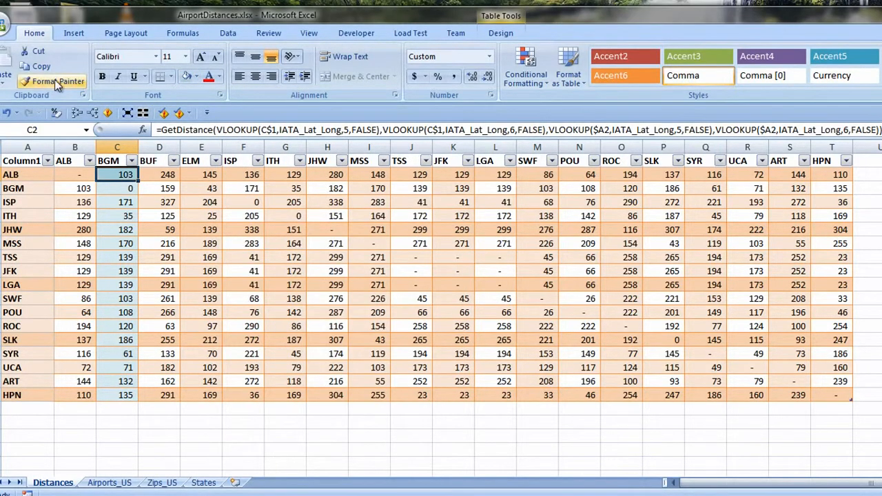
# Copy C2's darker aqua formatting to the BGM column's JHW, LGA, SLK and HPN cells with Format Painter.
pyautogui.click(53, 81)
pyautogui.click(114, 229)
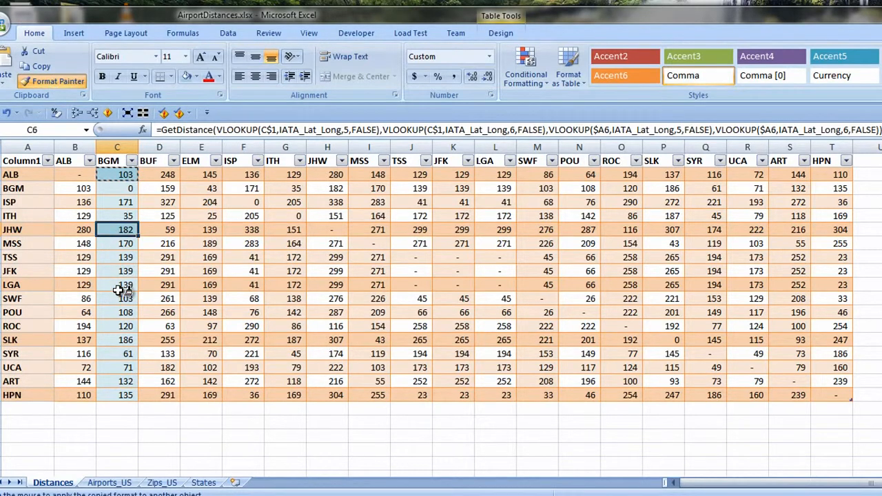
pyautogui.click(120, 285)
pyautogui.click(121, 340)
pyautogui.click(119, 395)
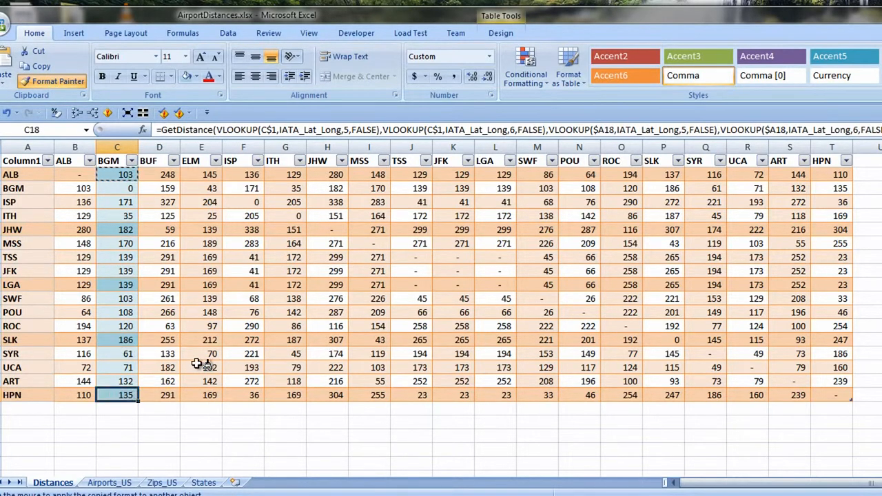
pyautogui.click(60, 81)
# Fill the row labels BGM, ITH, MSS, JFK, SWF, ROC, SYR and ART in column A with white.
pyautogui.click(35, 189)
pyautogui.click(36, 215)
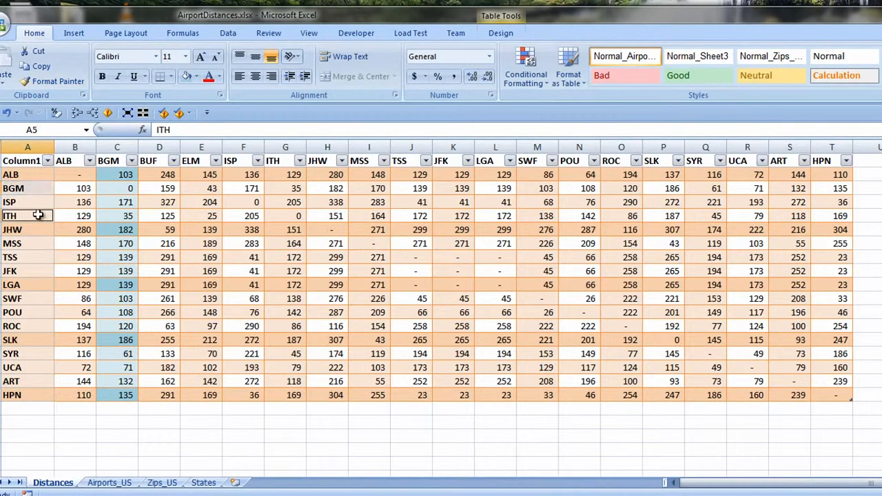
pyautogui.click(38, 243)
pyautogui.click(35, 269)
pyautogui.click(36, 299)
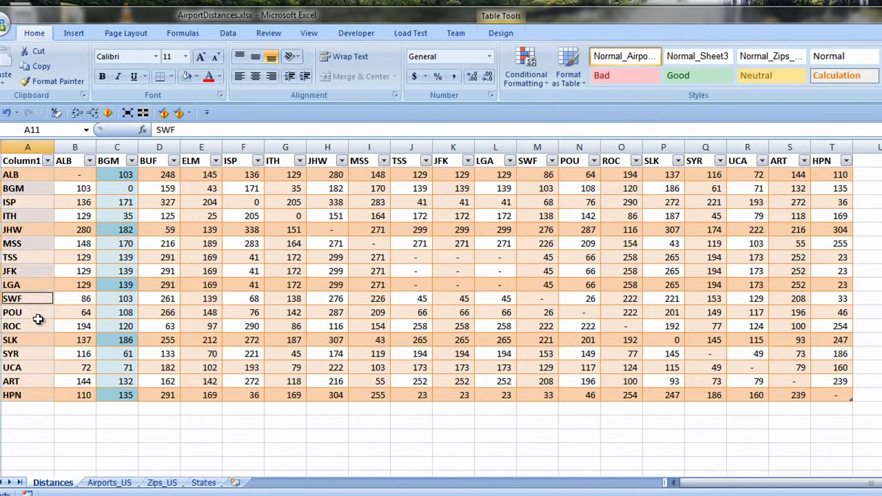
pyautogui.click(38, 324)
pyautogui.click(34, 353)
pyautogui.click(31, 380)
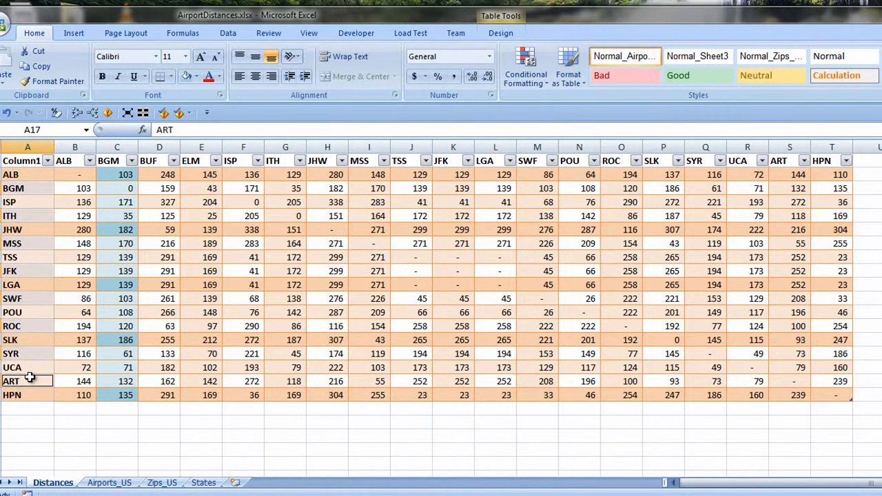
pyautogui.click(196, 80)
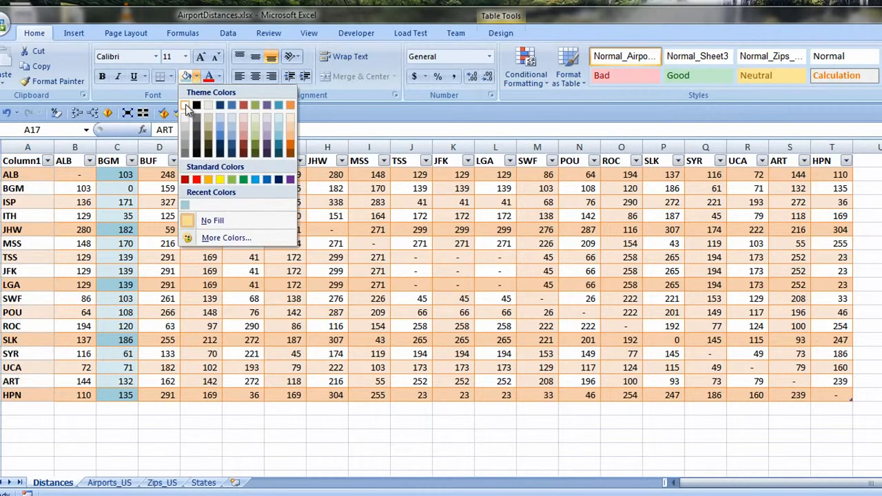
pyautogui.click(194, 108)
# Fill the BGM column's cells C3, C5, C7, C9, C11, C13, C15 and C17 with a custom paler aqua, RGB 243, 249, 251.
pyautogui.click(121, 188)
pyautogui.click(121, 218)
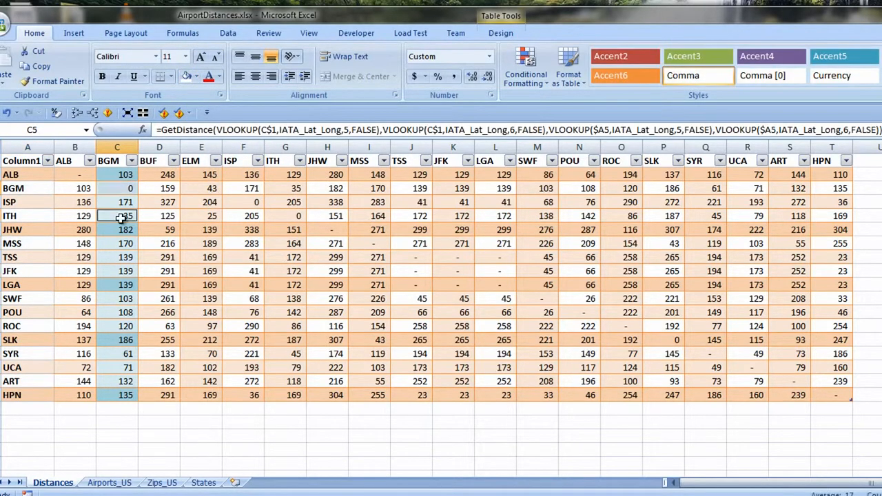
pyautogui.click(118, 245)
pyautogui.click(118, 270)
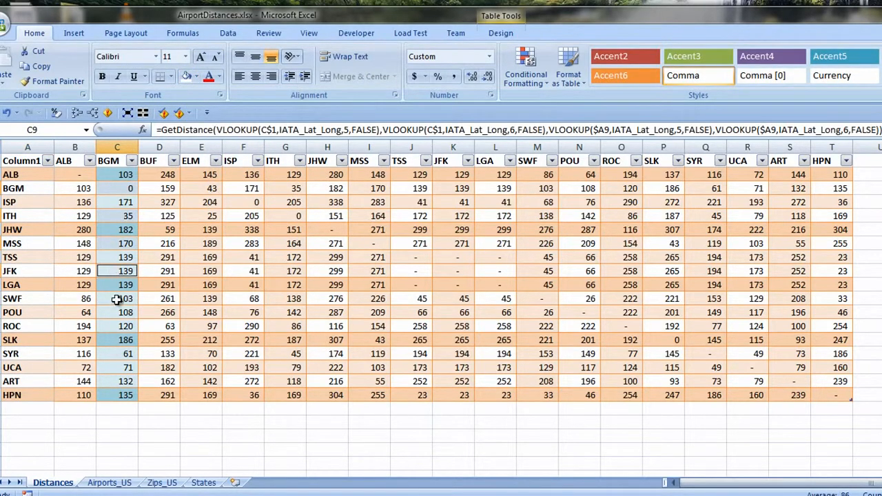
pyautogui.click(115, 299)
pyautogui.click(113, 327)
pyautogui.click(112, 354)
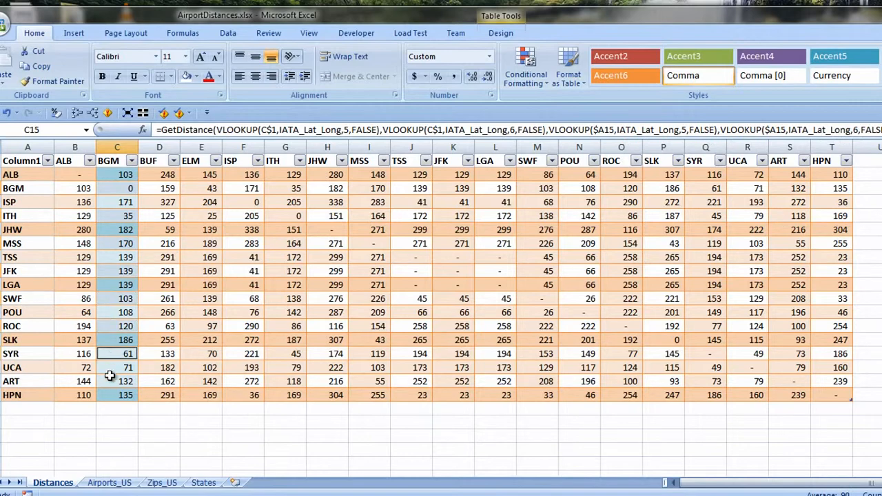
pyautogui.click(111, 382)
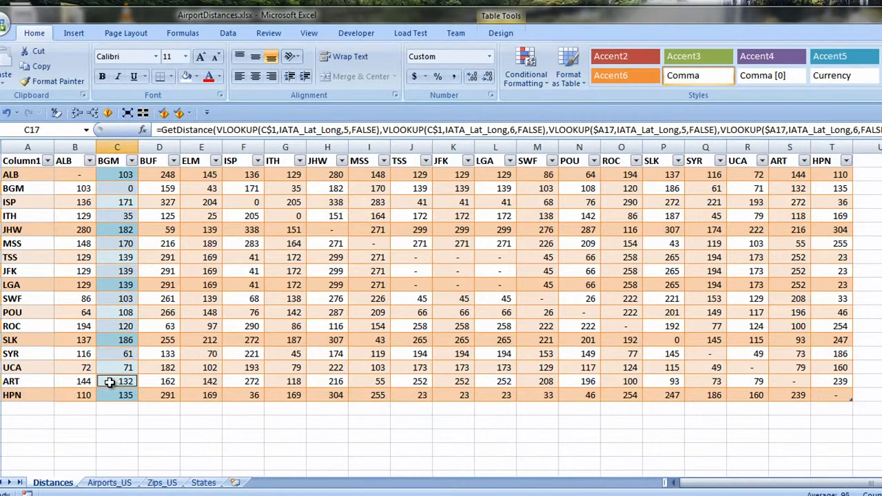
pyautogui.click(196, 76)
pyautogui.click(228, 237)
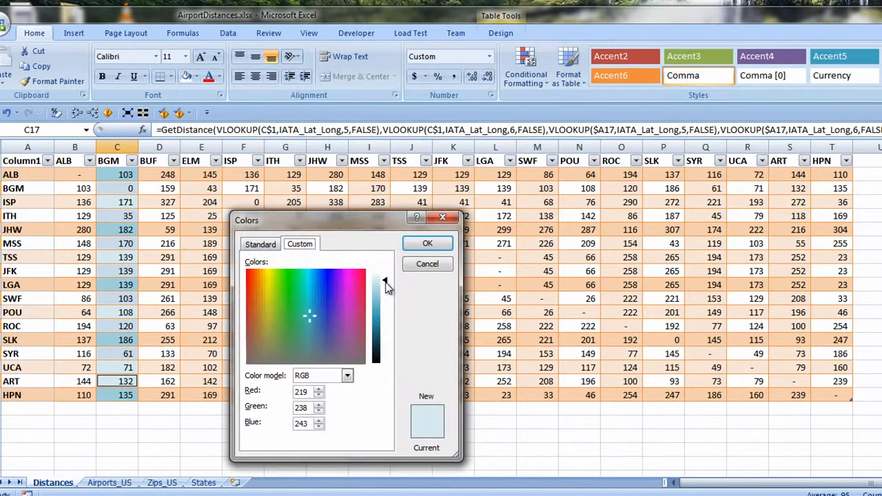
pyautogui.moveTo(387, 286); pyautogui.dragTo(386, 278)
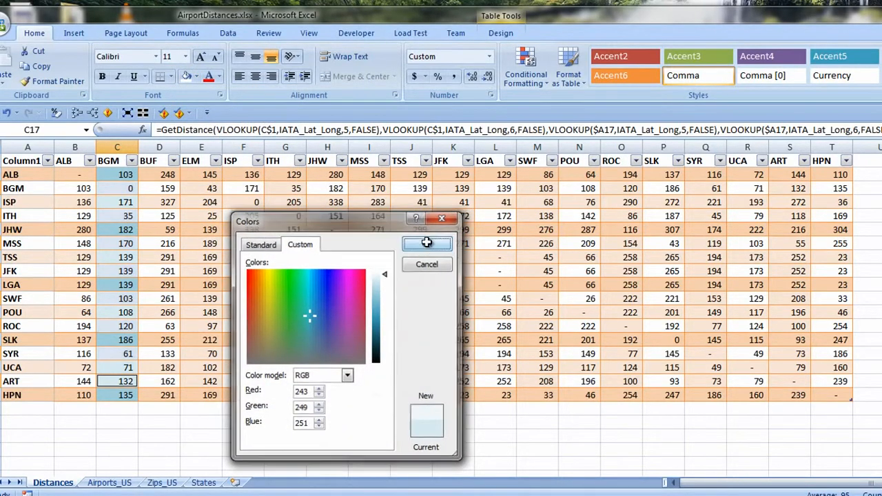
pyautogui.click(429, 243)
# Copy the BGM column's formatting, C1:C18, to the ELM, ITH, MSS, JFK, SWF, ROC, SYR and ART columns with Format Painter.
pyautogui.moveTo(113, 160); pyautogui.dragTo(117, 394)
pyautogui.doubleClick(53, 84)
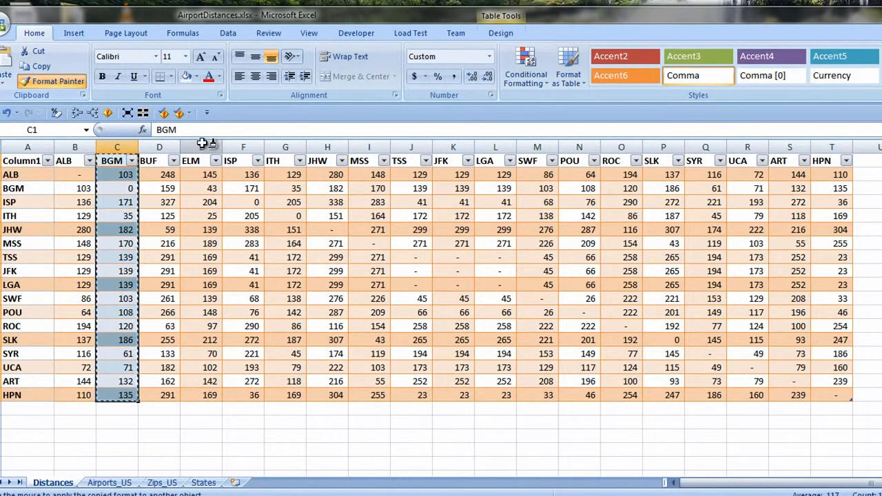
pyautogui.click(204, 153)
pyautogui.click(285, 153)
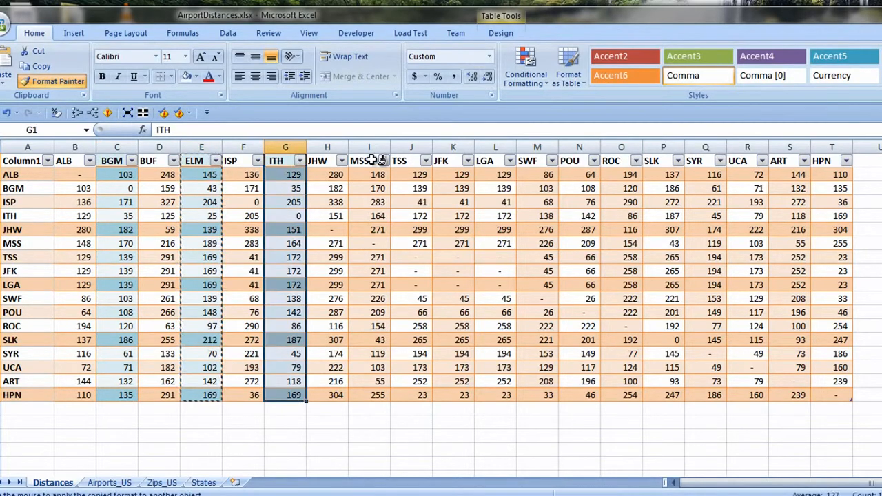
pyautogui.click(368, 153)
pyautogui.click(453, 153)
pyautogui.click(537, 153)
pyautogui.click(621, 153)
pyautogui.click(703, 156)
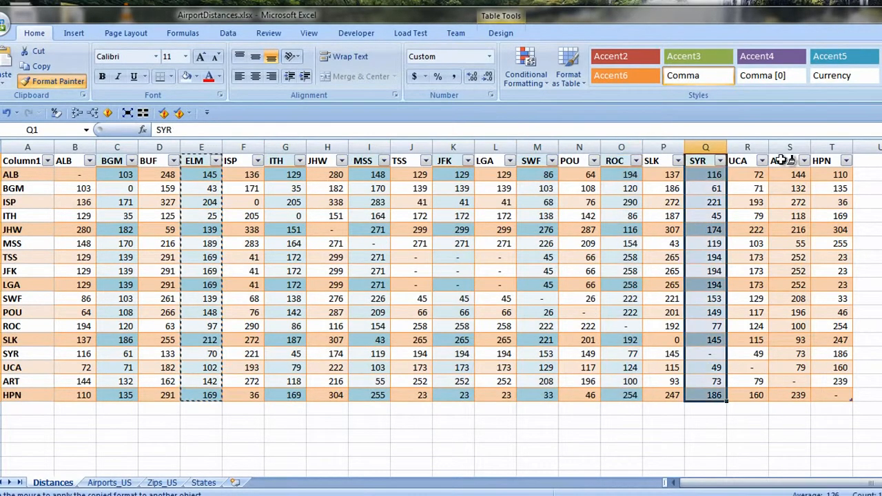
pyautogui.click(790, 155)
pyautogui.press('Escape')
# Remove the filter buttons from the table header and right-align the airport codes in B1:T1.
pyautogui.hotkey('ctrl', 'Home')
pyautogui.click(228, 33)
pyautogui.moveTo(74, 160); pyautogui.dragTo(832, 160)
pyautogui.click(35, 33)
pyautogui.click(272, 76)
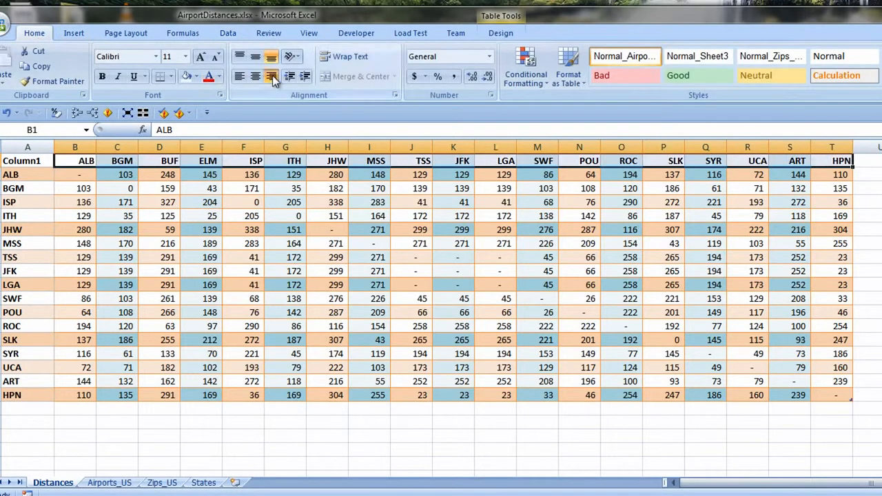
# Hide the A1 header text with a white font and narrow column A to fit the airport codes.
pyautogui.hotkey('ctrl', 'Home')
pyautogui.click(219, 77)
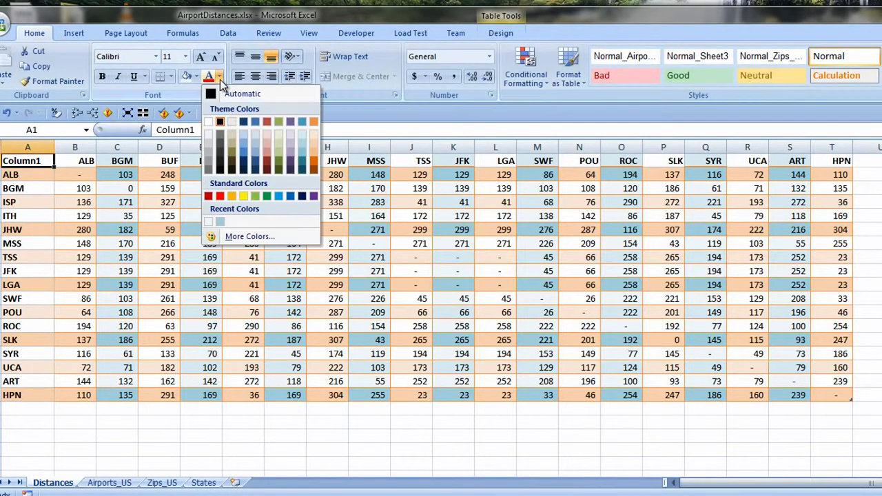
pyautogui.click(208, 122)
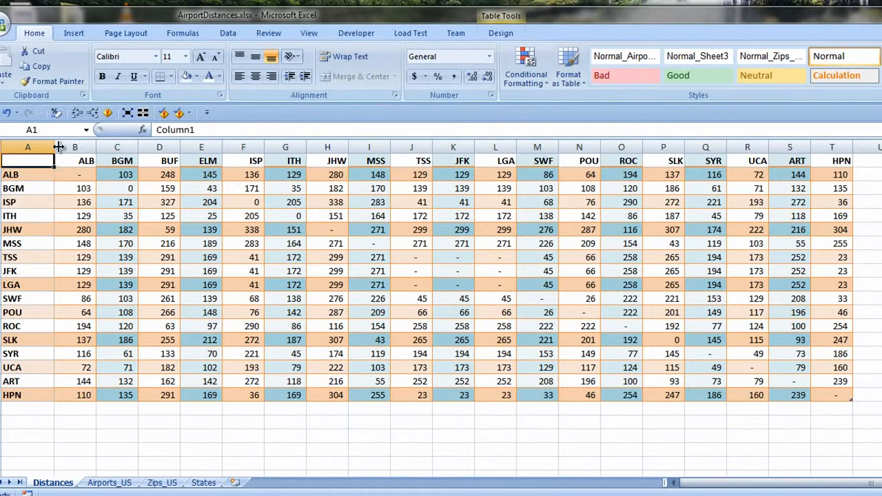
pyautogui.moveTo(54, 147); pyautogui.dragTo(34, 147)
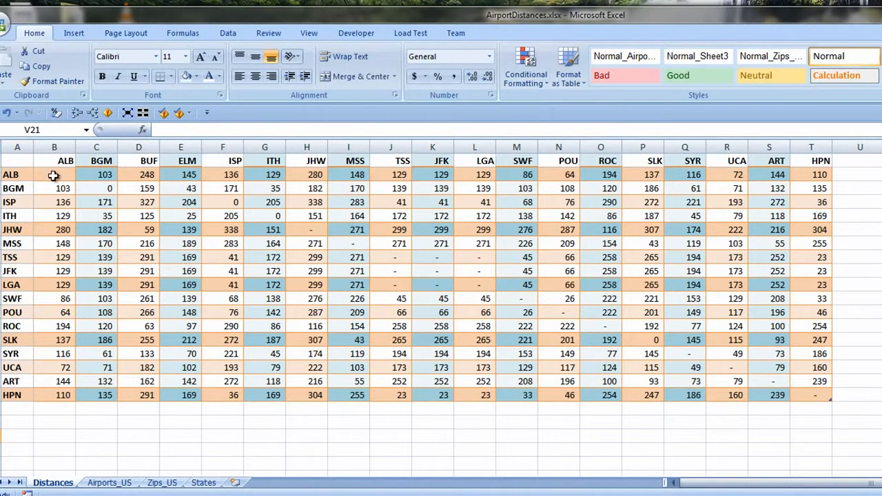
# Define a conditional formatting rule for the distances in B2:T18 with cell values less than or equal to 50.
pyautogui.moveTo(53, 175); pyautogui.dragTo(819, 395)
pyautogui.click(535, 82)
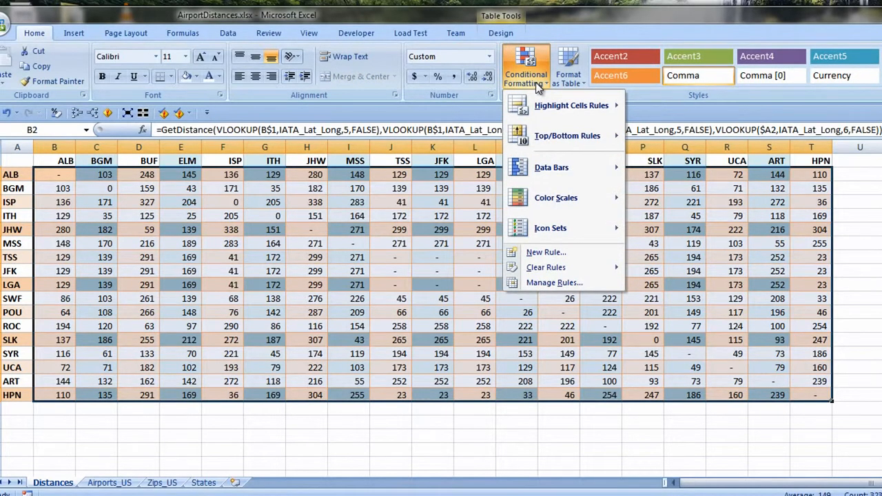
pyautogui.moveTo(555, 110)
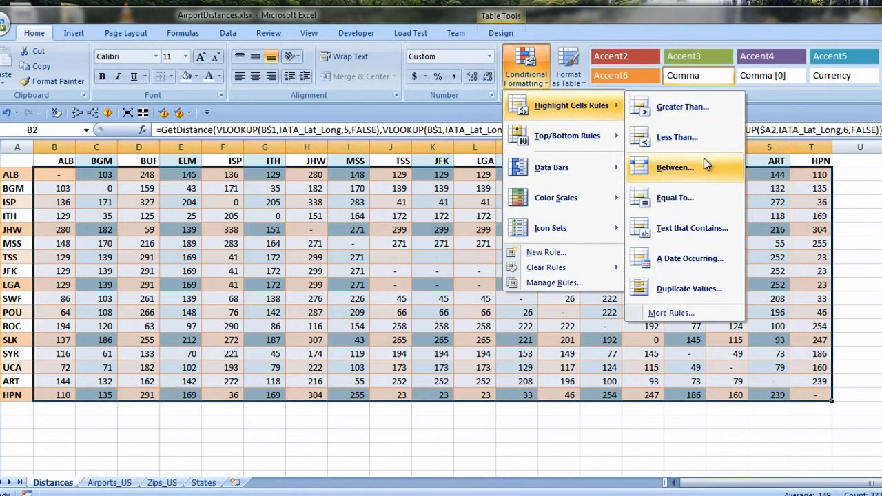
pyautogui.click(687, 315)
pyautogui.click(451, 274)
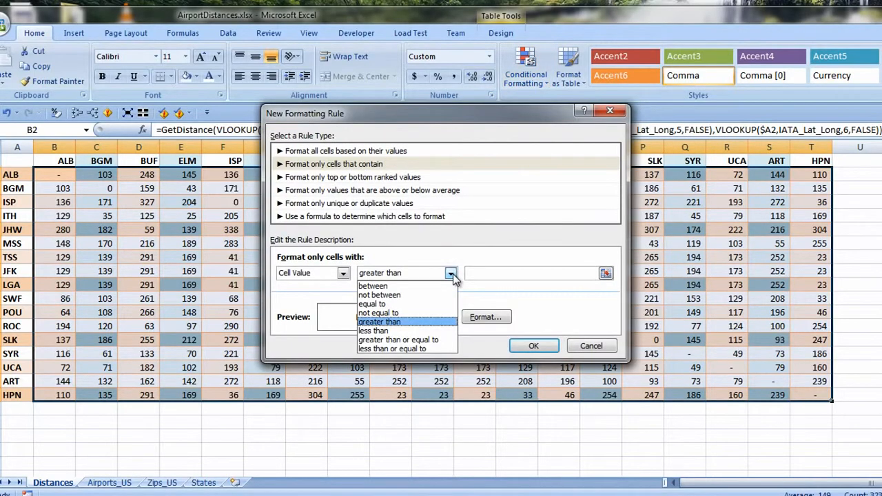
pyautogui.click(404, 347)
pyautogui.click(515, 274)
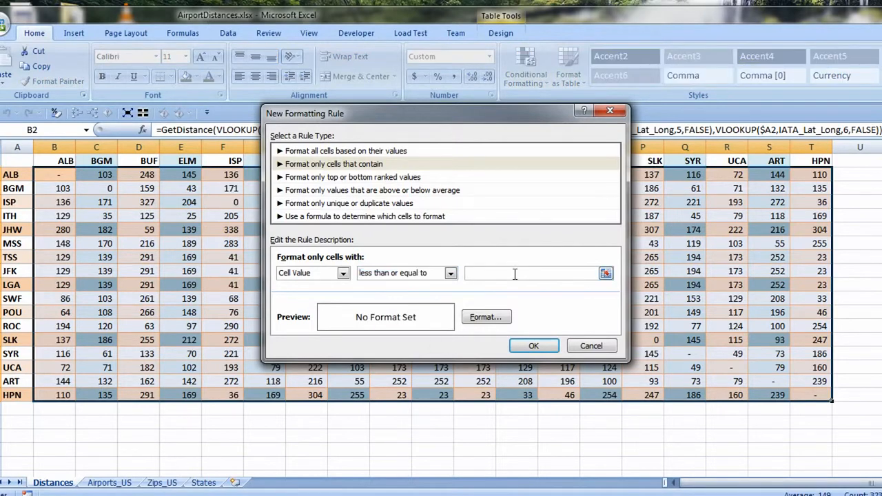
pyautogui.write('50')
# Give the new rule a bold, dark red font and apply it to the distances.
pyautogui.click(482, 318)
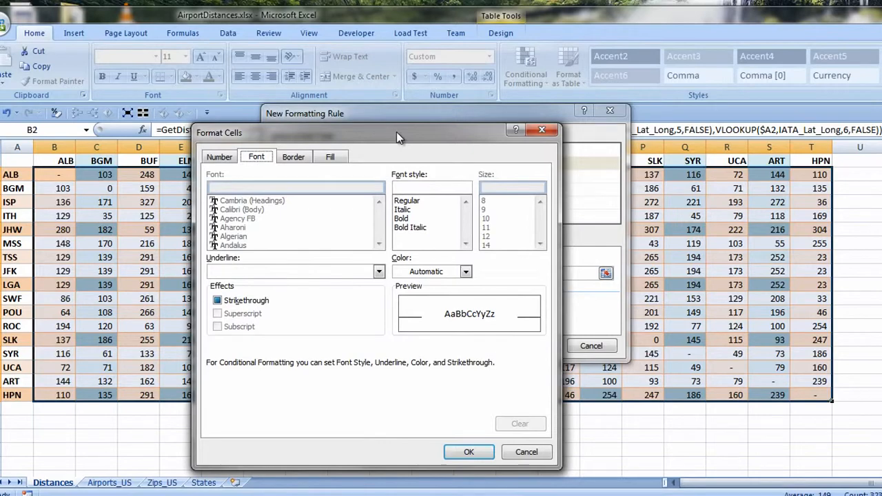
pyautogui.moveTo(396, 132); pyautogui.dragTo(512, 134)
pyautogui.click(581, 274)
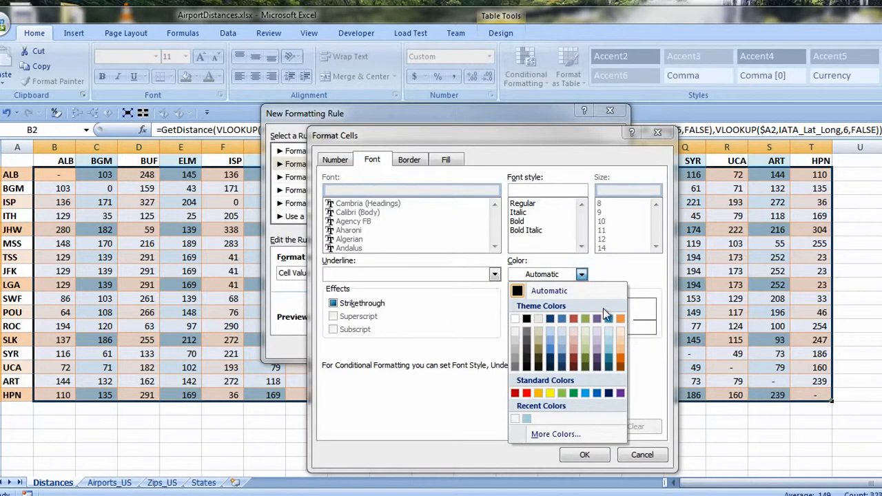
pyautogui.click(574, 367)
pyautogui.click(517, 221)
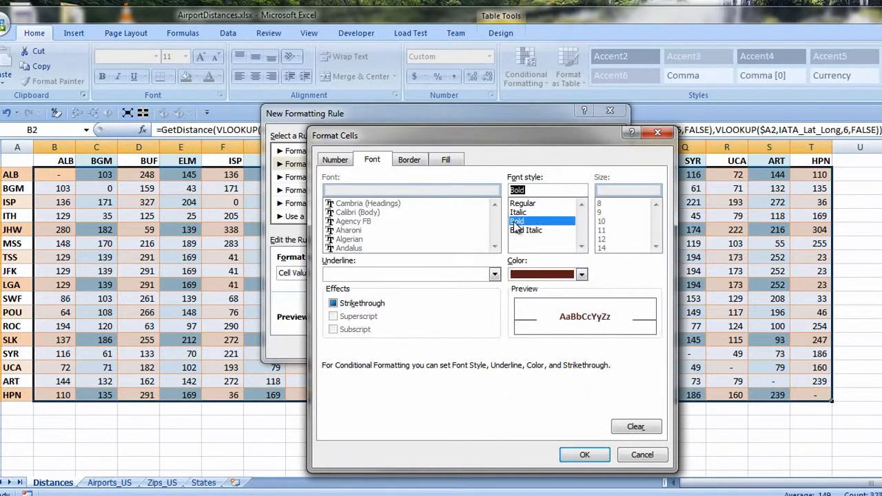
pyautogui.click(582, 456)
pyautogui.click(541, 348)
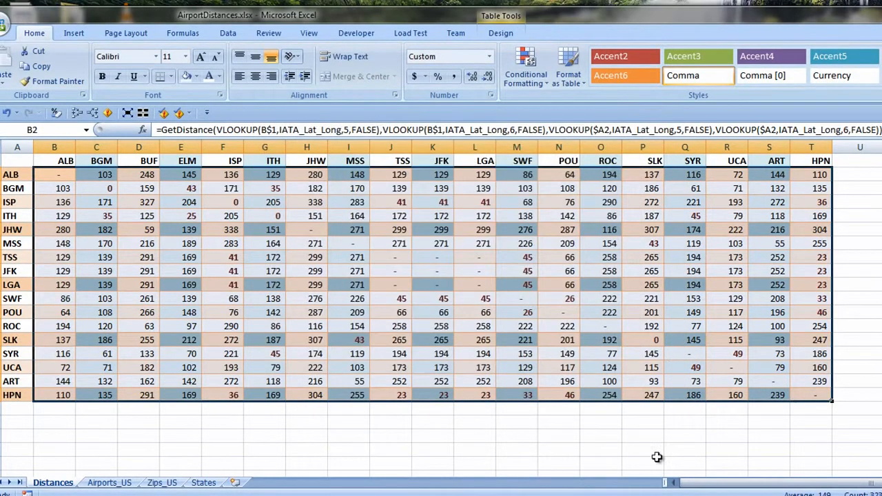
pyautogui.click(591, 445)
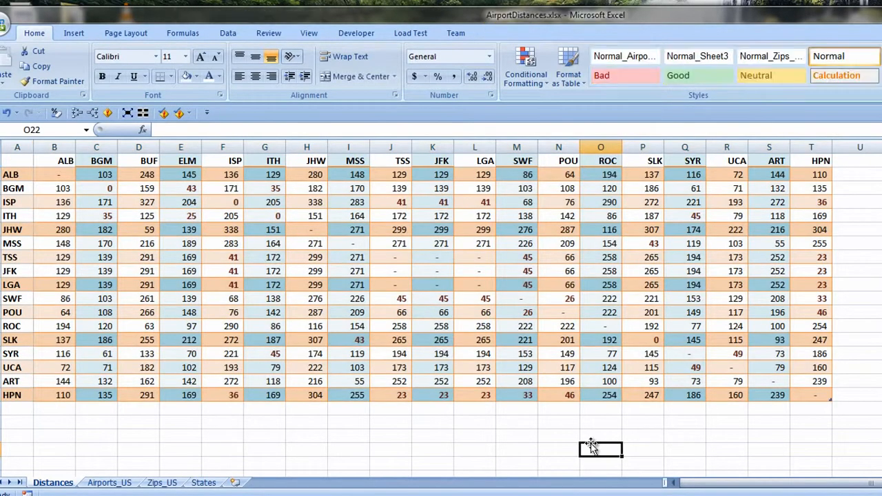
# Open the Conditional Formatting Rules Manager and show the formatting rules for This Worksheet.
pyautogui.click(474, 449)
pyautogui.click(525, 69)
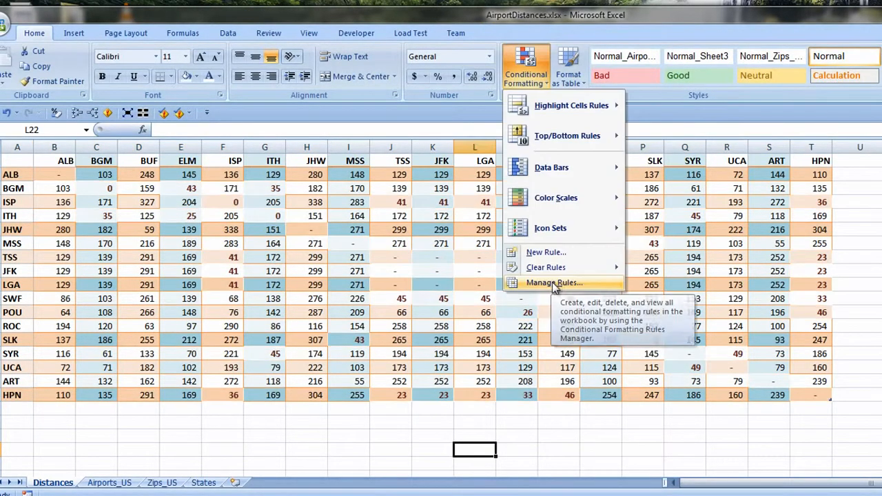
pyautogui.click(552, 282)
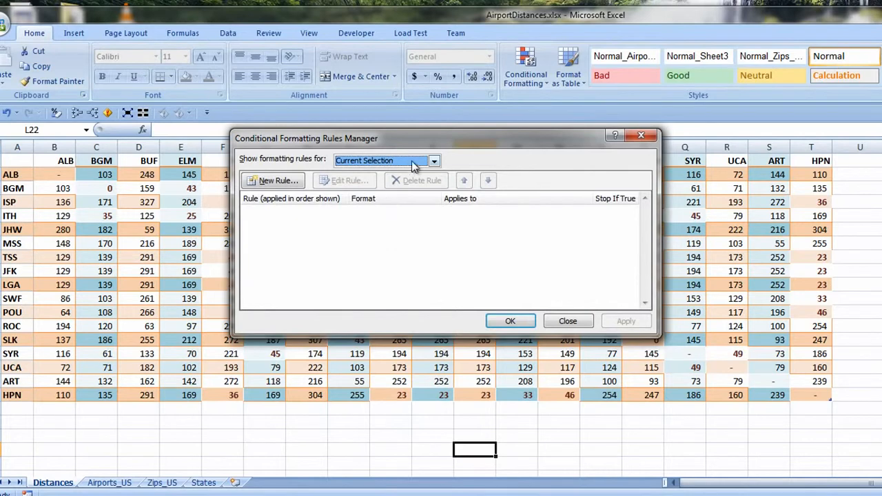
pyautogui.click(411, 161)
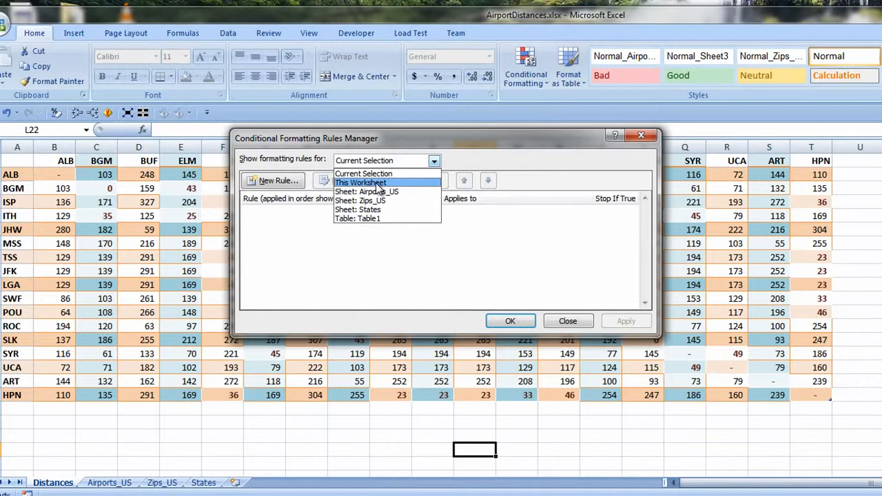
pyautogui.click(379, 183)
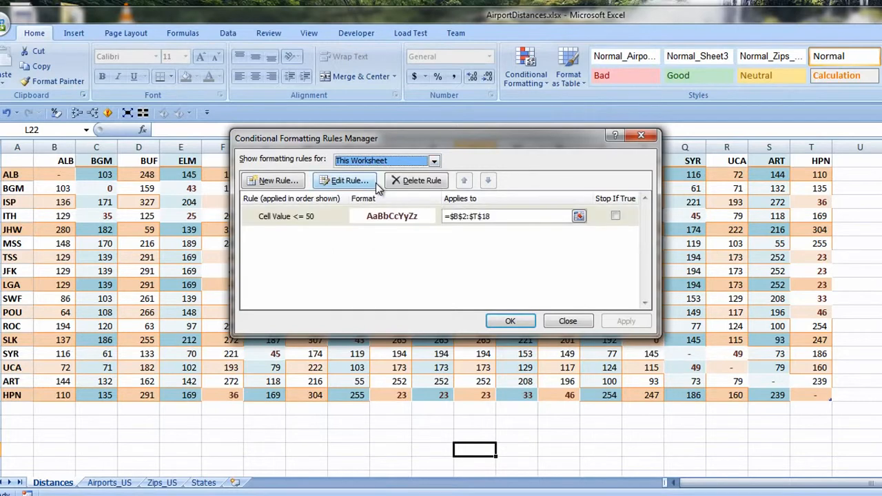
# Change the font colour of the Cell Value <= 50 conditional formatting rule to bright red and apply it to the distances.
pyautogui.click(589, 217)
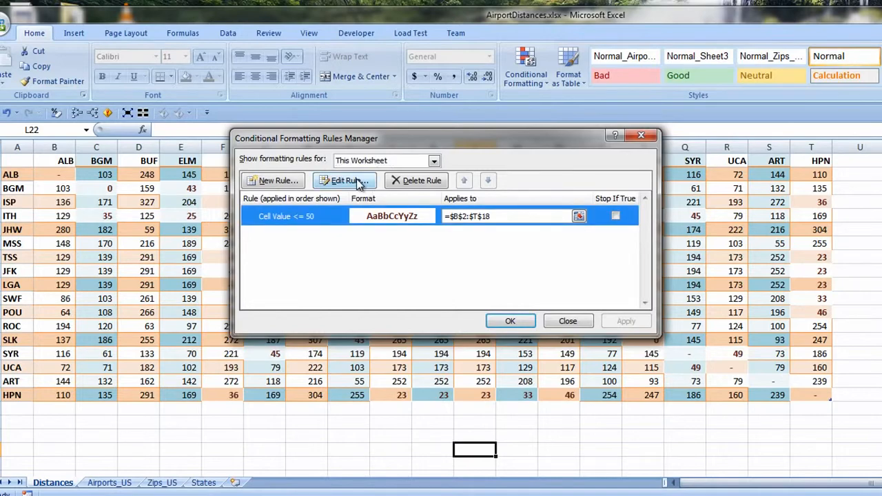
pyautogui.click(348, 181)
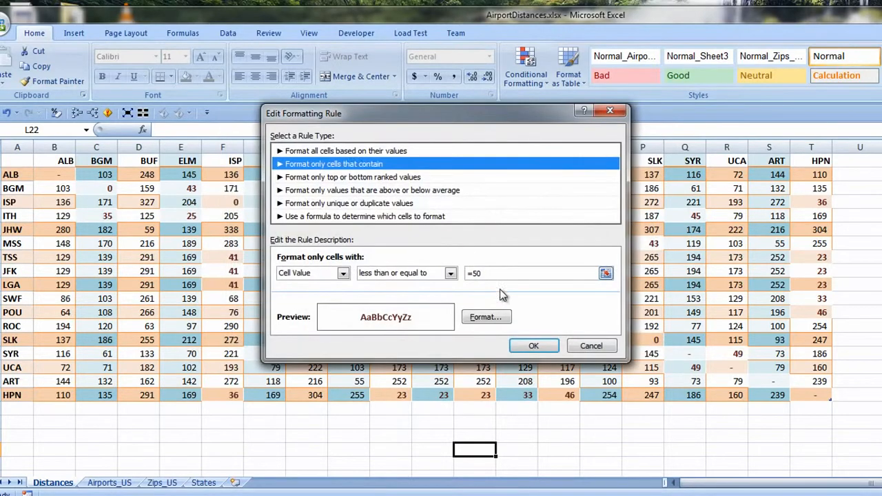
pyautogui.click(470, 319)
pyautogui.click(535, 201)
pyautogui.click(550, 344)
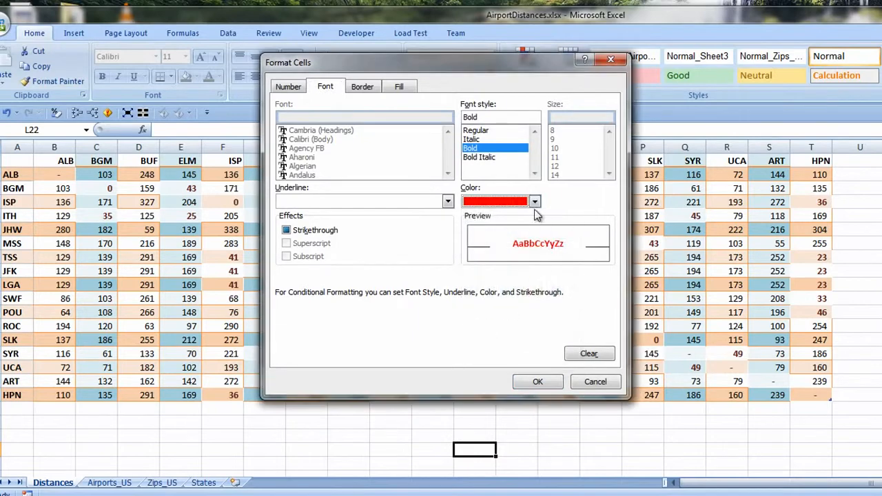
pyautogui.click(538, 383)
pyautogui.click(532, 288)
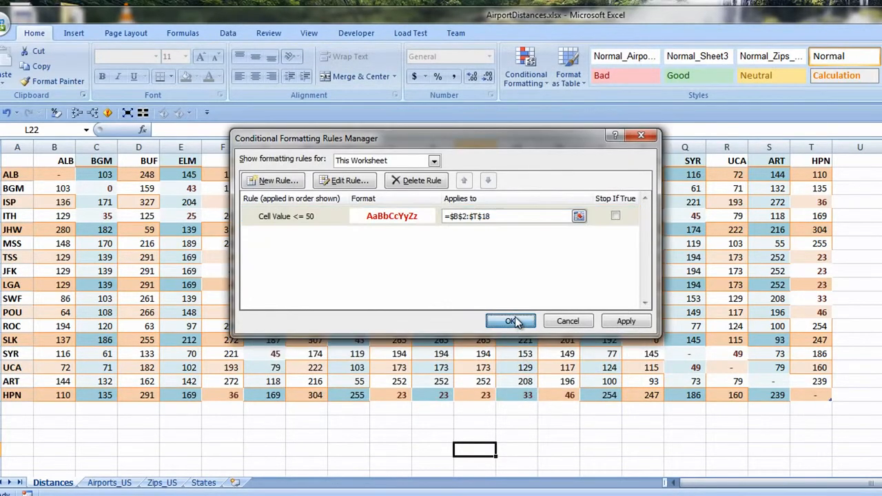
pyautogui.click(514, 318)
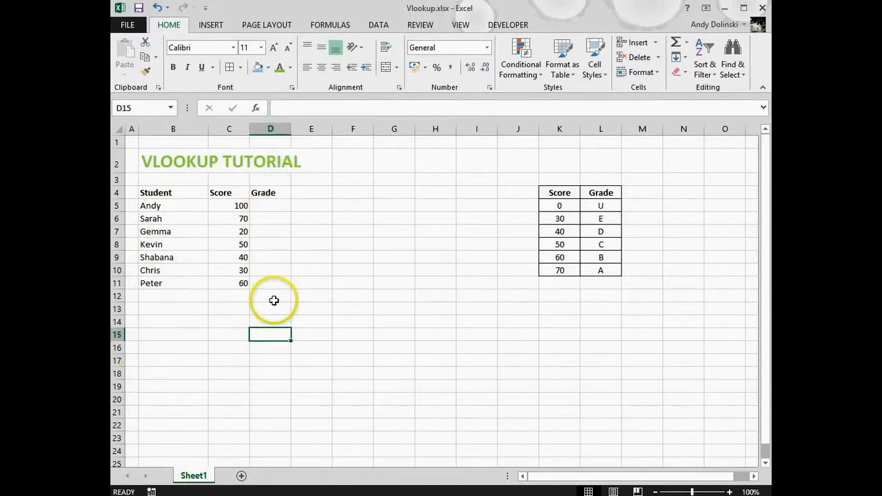
# Enter the formula =VLOOKUP(C5,$K$5:$L$10,2,TRUE) in D5 to look up the first student's grade with an approximate match.
pyautogui.click(270, 205)
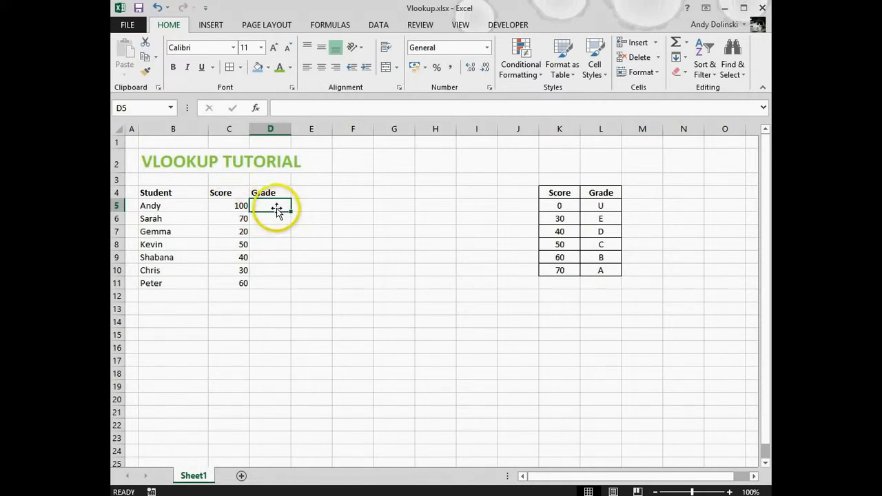
pyautogui.write('=vlookup(')
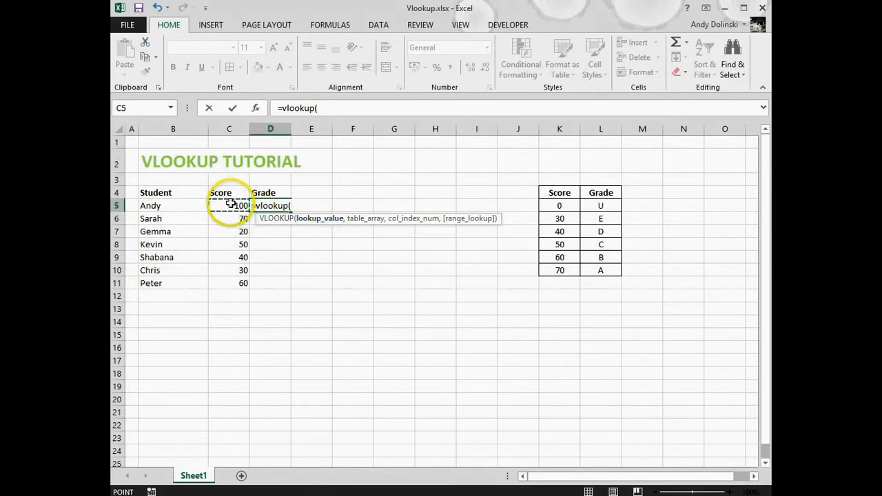
pyautogui.click(227, 206)
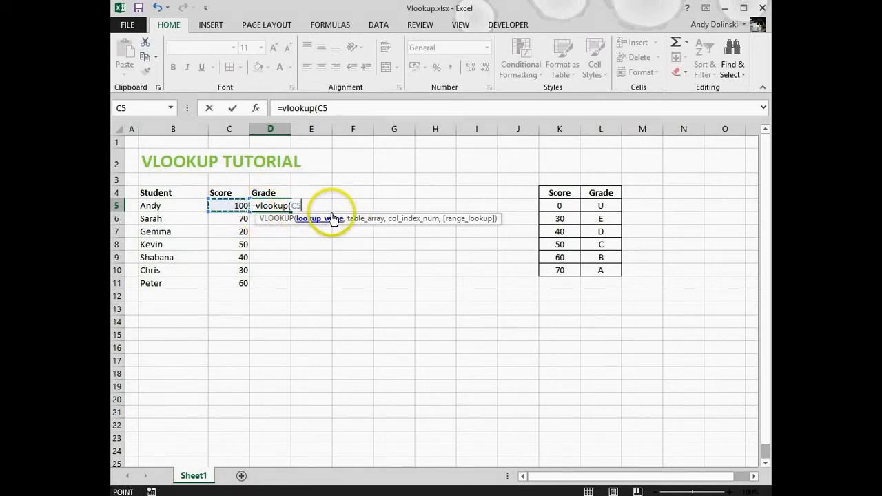
pyautogui.write(',')
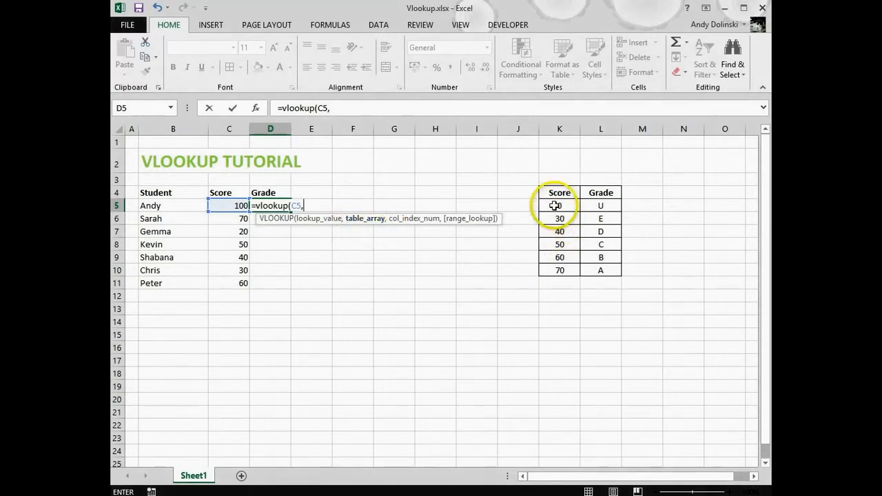
pyautogui.moveTo(554, 206); pyautogui.dragTo(602, 274)
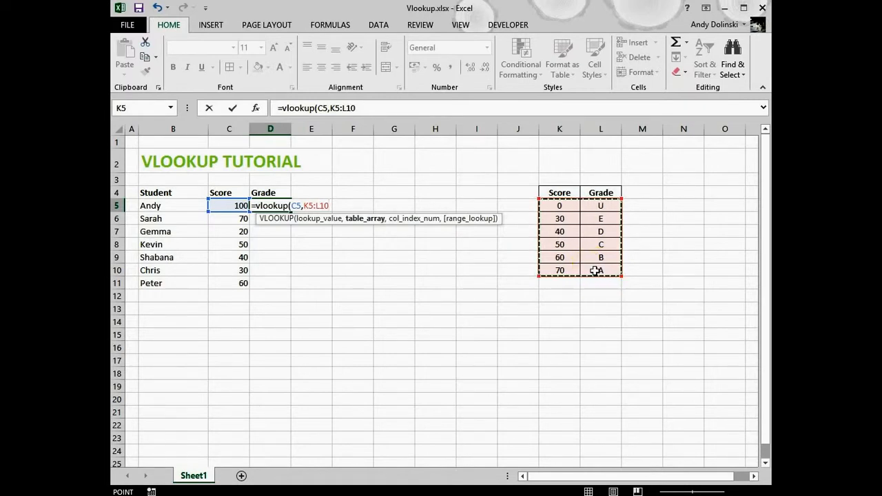
pyautogui.press('F4')
pyautogui.write(',')
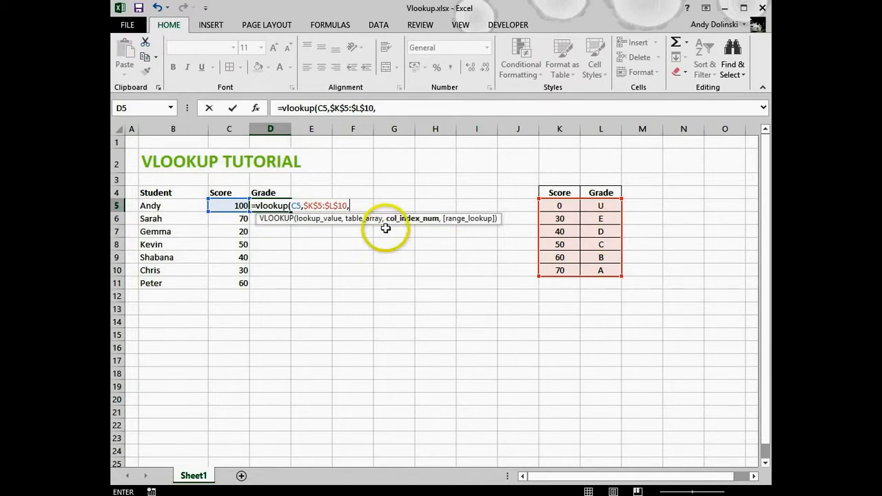
pyautogui.write(',')
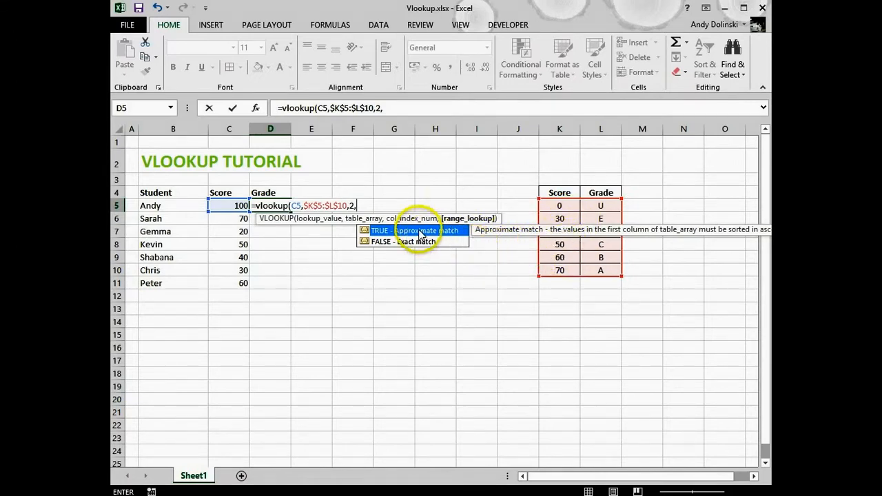
pyautogui.doubleClick(392, 233)
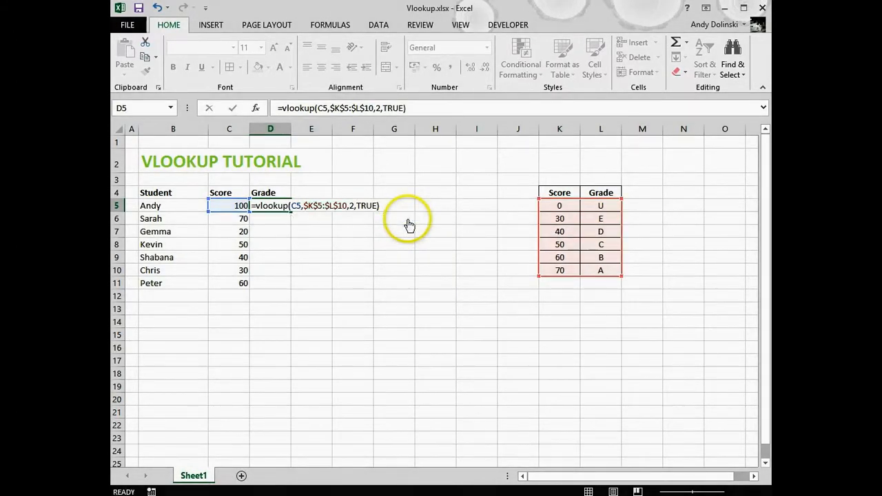
pyautogui.press('Return')
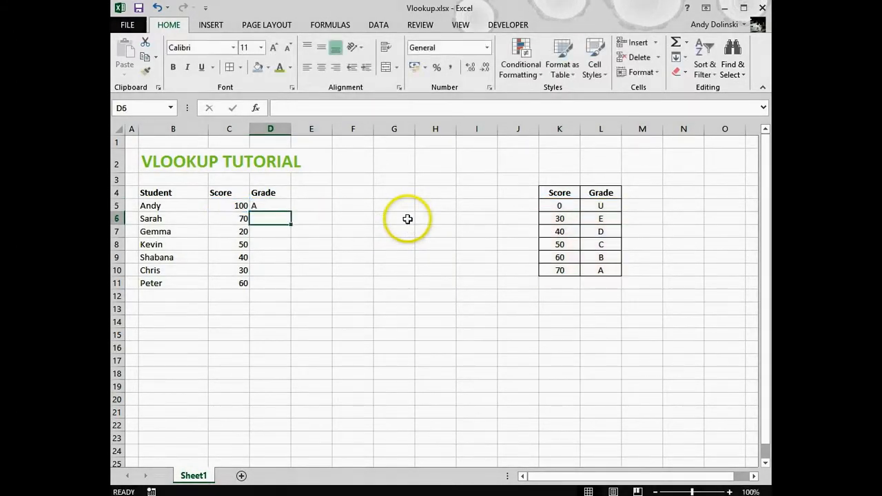
# Fill the VLOOKUP formula from D5 down through D11 to grade the remaining students.
pyautogui.click(281, 205)
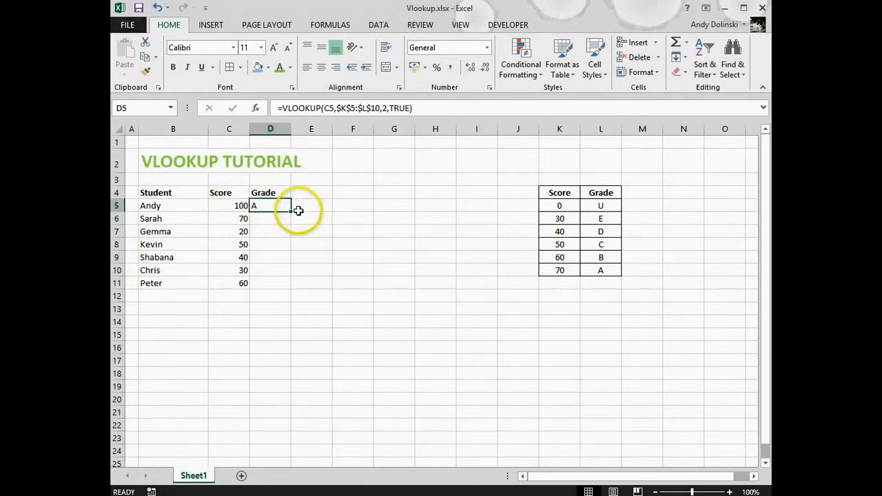
pyautogui.moveTo(290, 212); pyautogui.dragTo(285, 237)
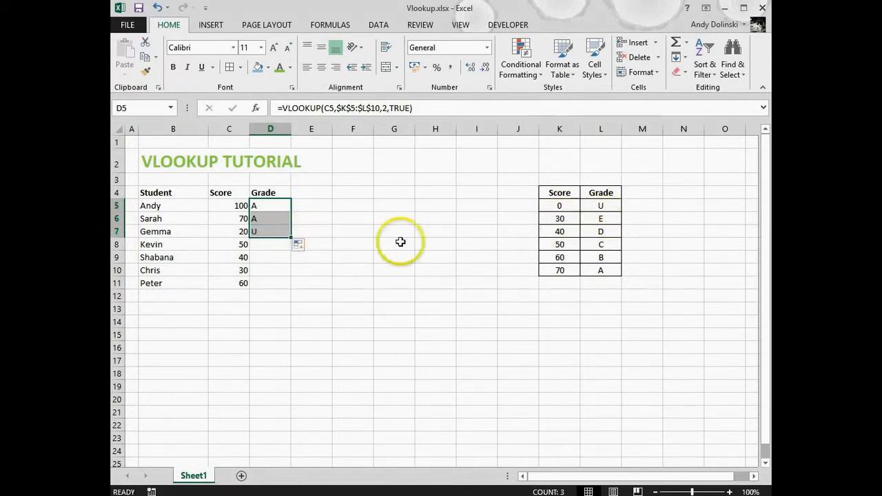
pyautogui.moveTo(291, 239); pyautogui.dragTo(274, 288)
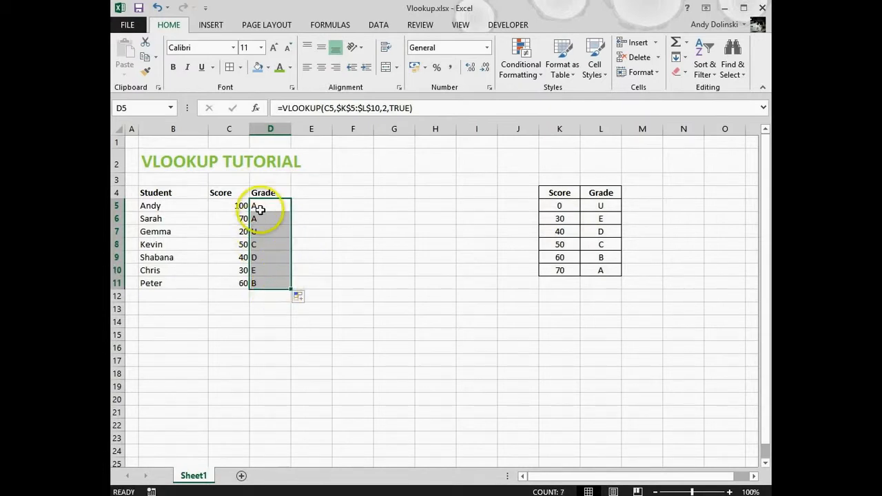
# Centre the Score and Grade columns of the student table, C4:D11, including their headers.
pyautogui.moveTo(237, 195); pyautogui.dragTo(270, 287)
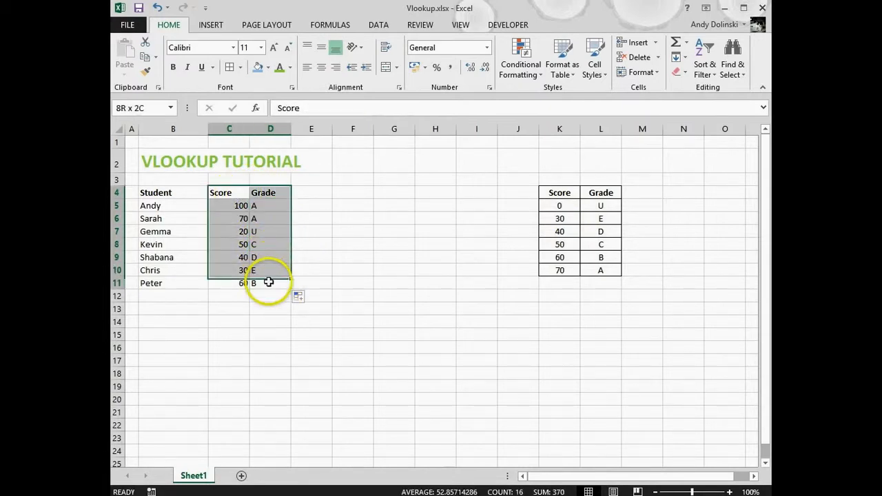
pyautogui.click(322, 68)
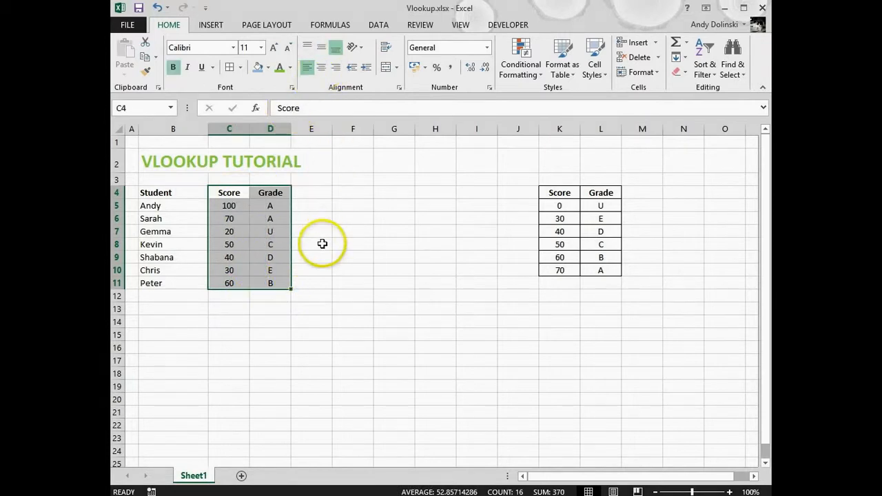
pyautogui.click(319, 244)
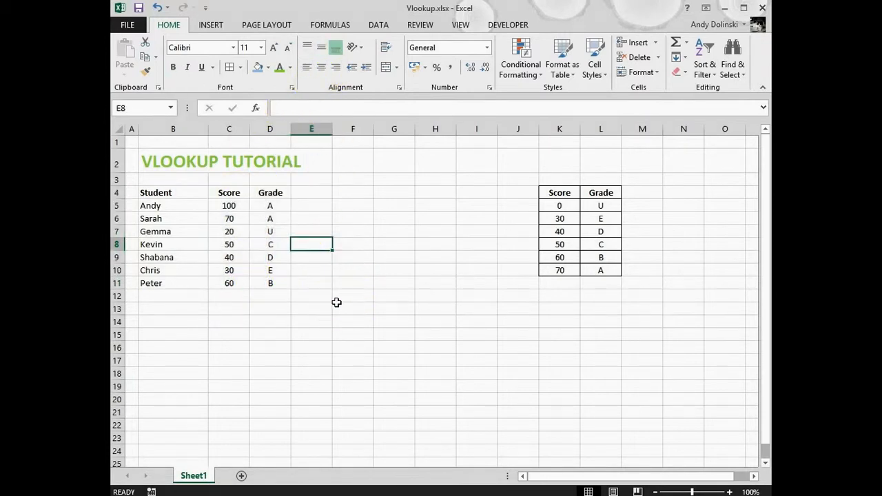